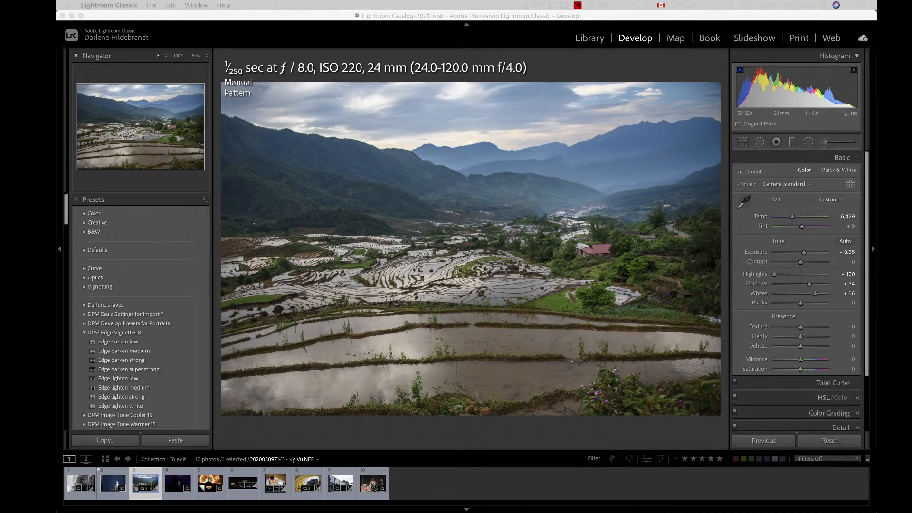
click(618, 69)
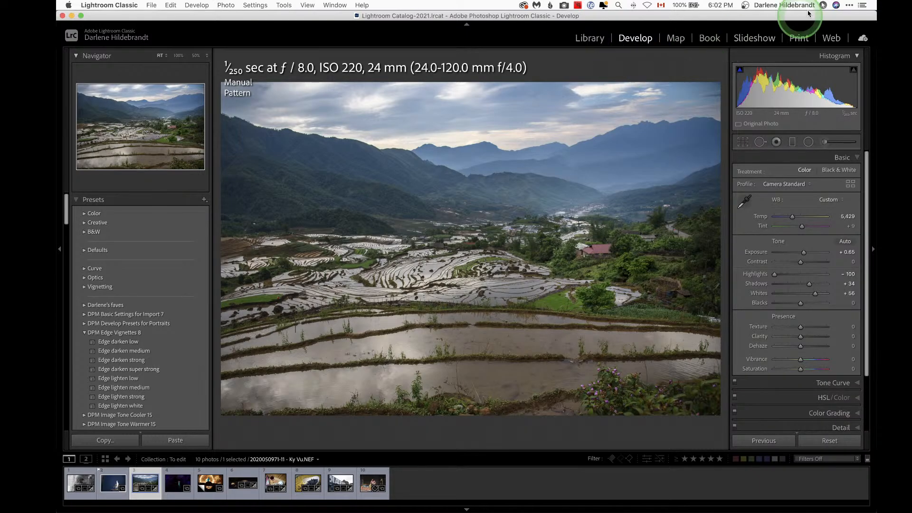
click(850, 5)
click(589, 73)
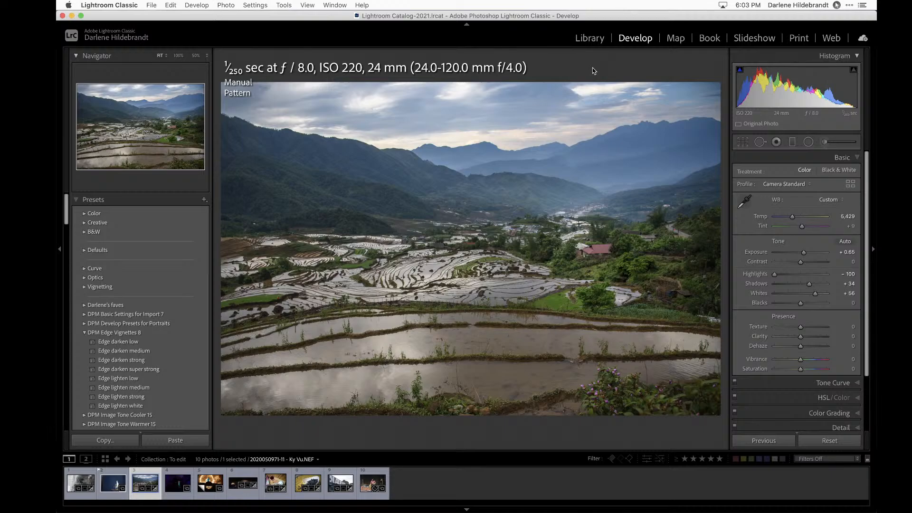
Step: Open the crystal-ball light painting photo in Develop and compare its before and after views
key(g)
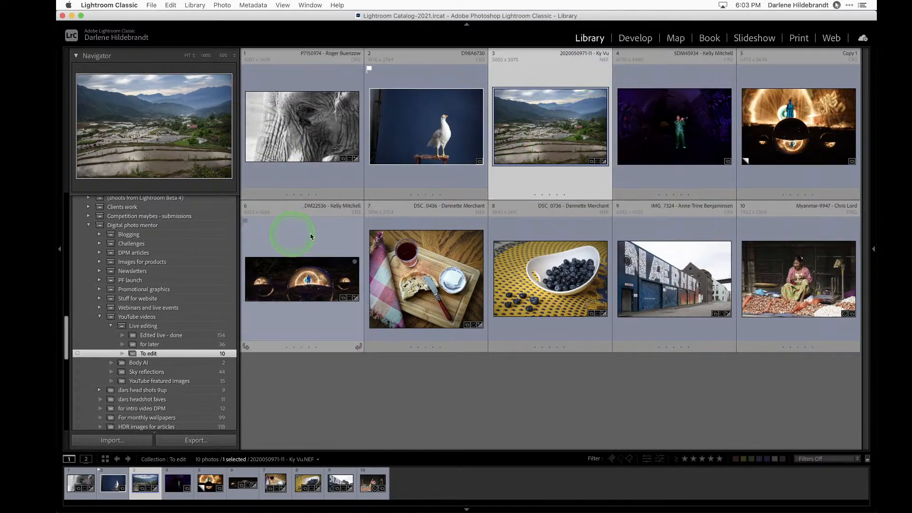
double_click(821, 138)
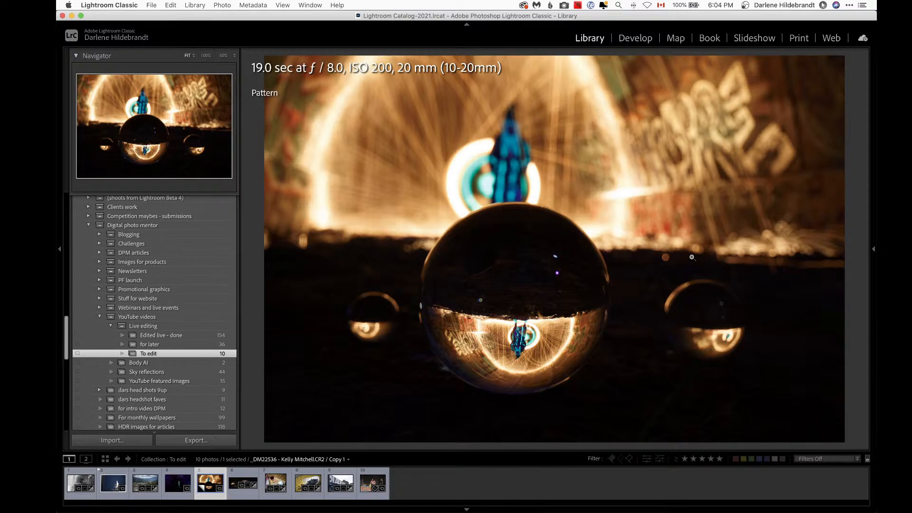
key(Right)
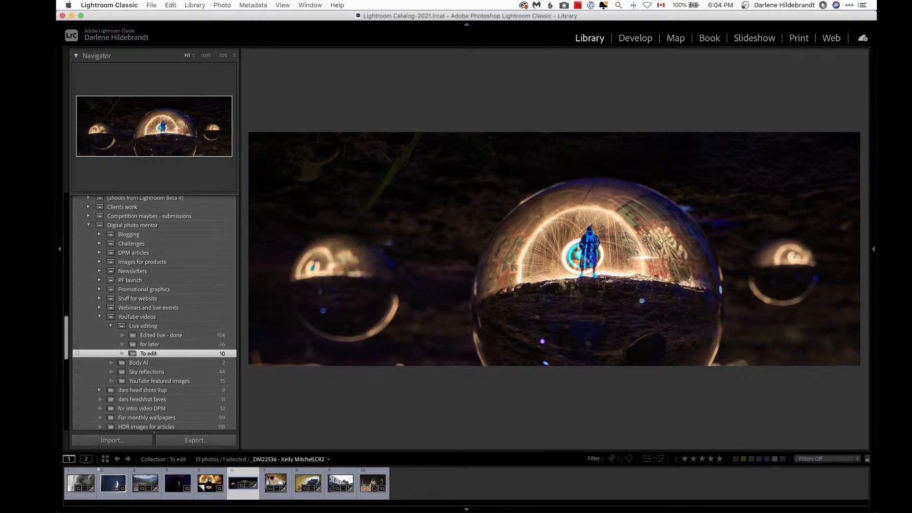
key(d)
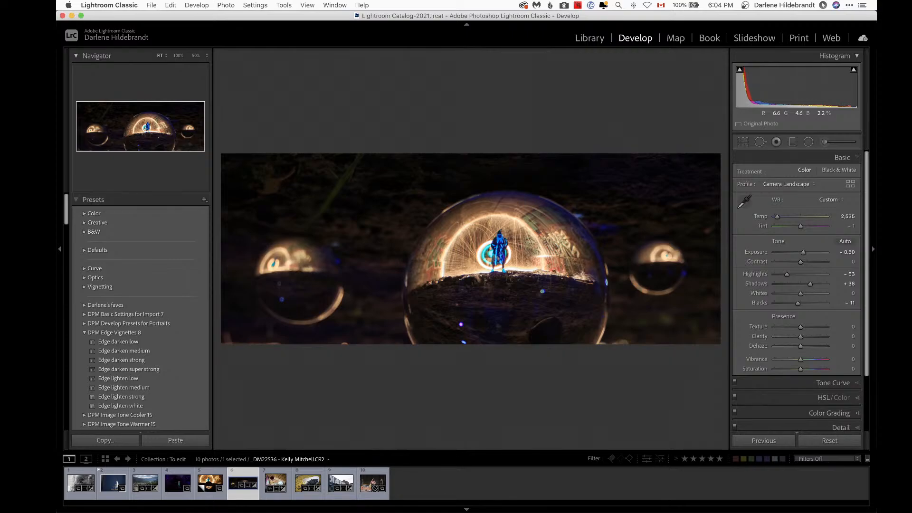
key(backslash)
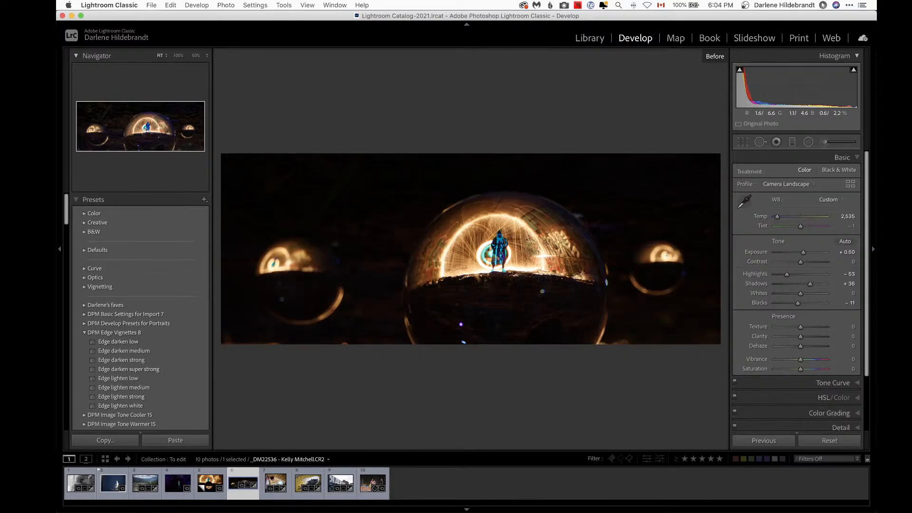
key(backslash)
Step: On the virtual copy, rotate the photo 180° and crop away the lower half, keeping the balls and glow
key(Left)
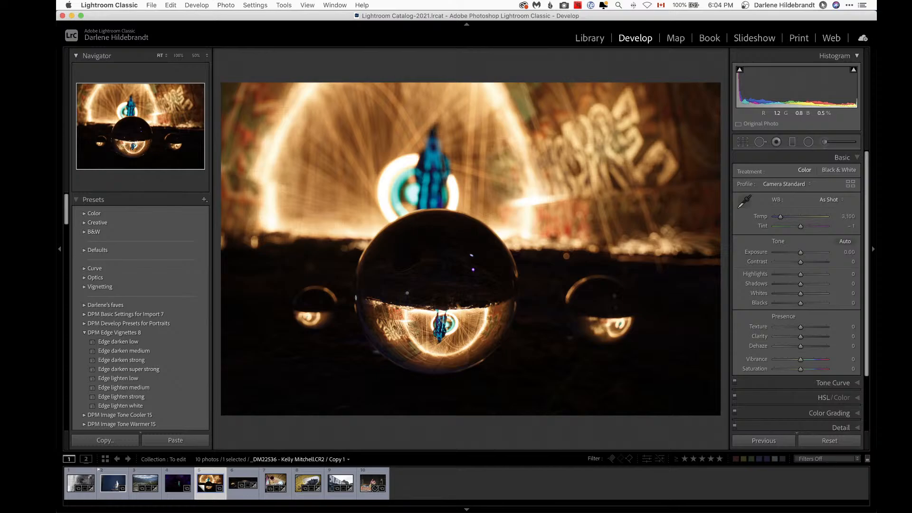
key(super+bracketright)
key(super+bracketright)
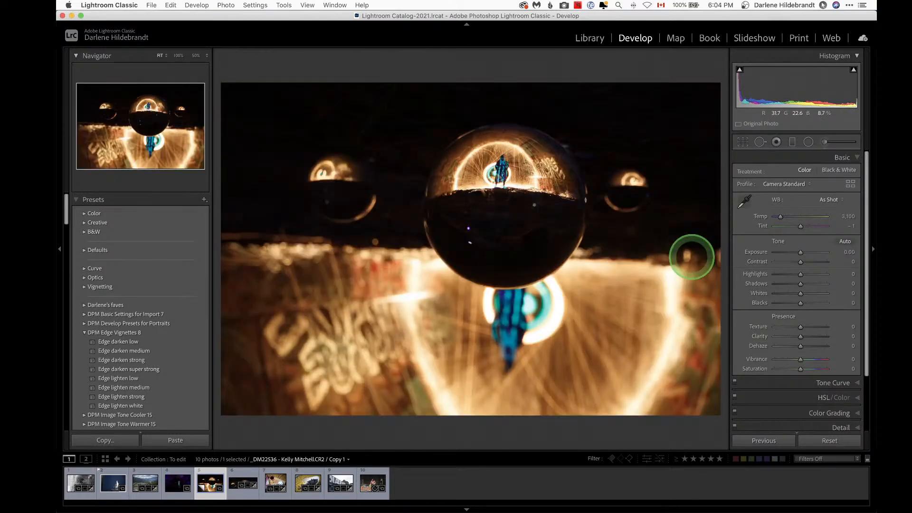
key(r)
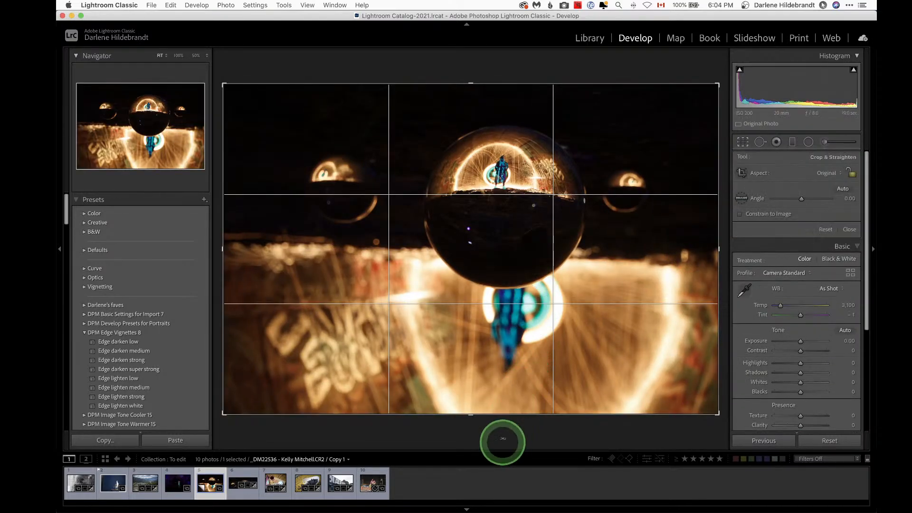
drag(500, 415, 500, 322)
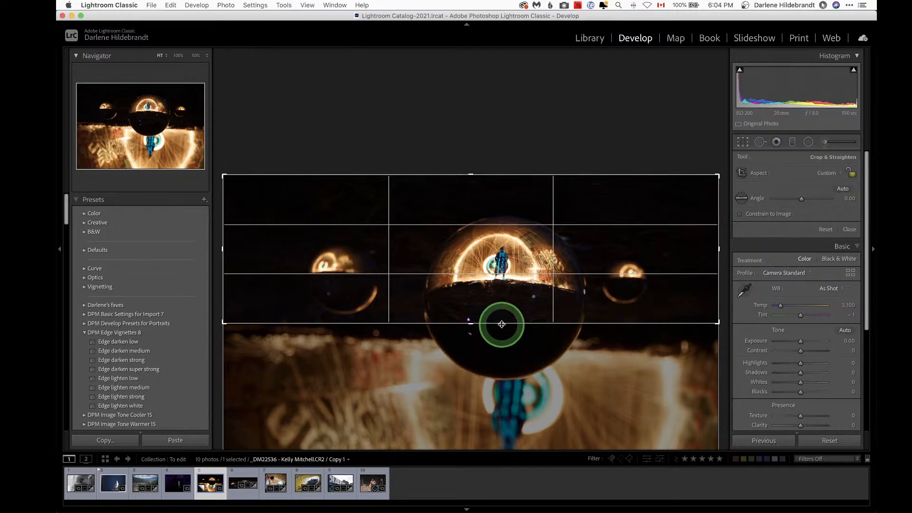
key(Return)
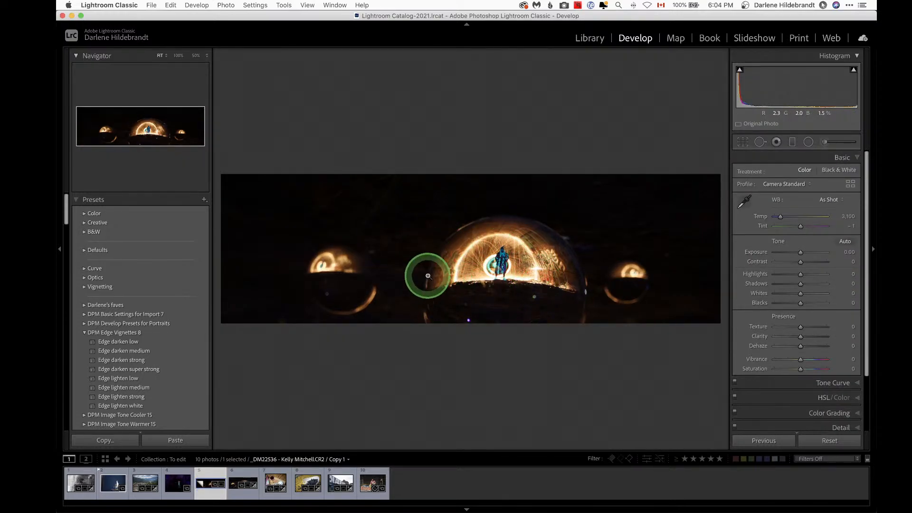
Step: Check highlight clipping on the original photo's Highlights slider
key(Right)
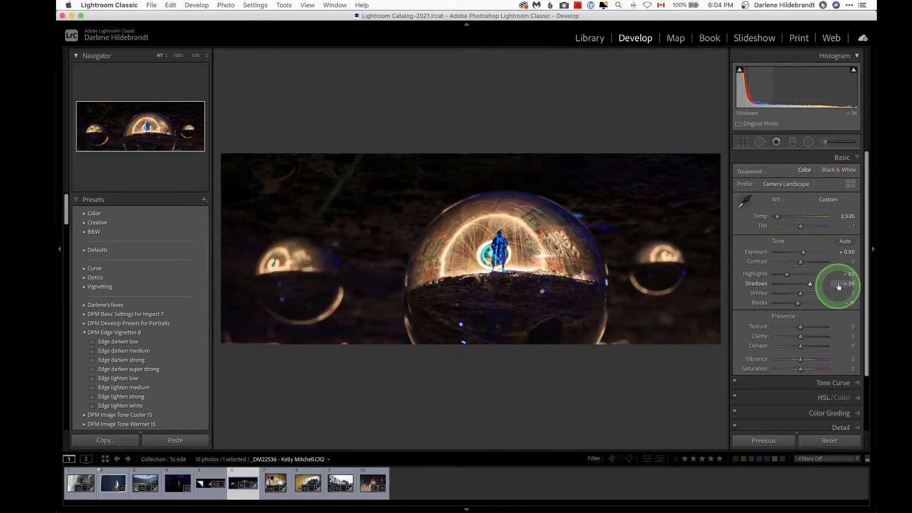
drag(788, 275, 788, 277)
double_click(788, 276)
drag(801, 275, 802, 277)
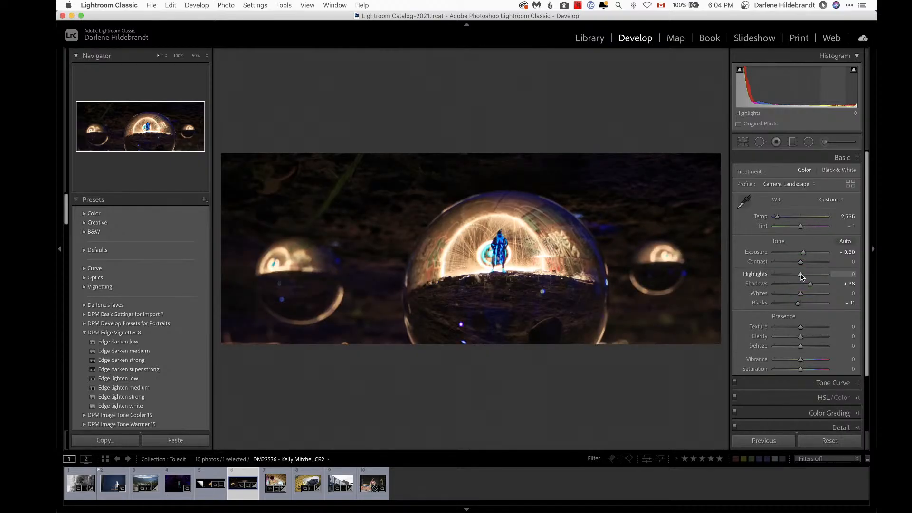
alt+click(801, 277)
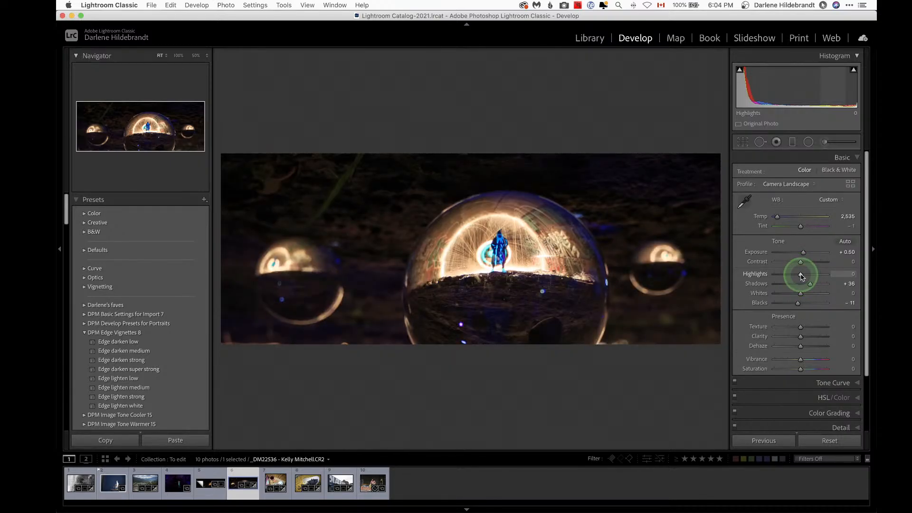
drag(802, 276, 802, 277)
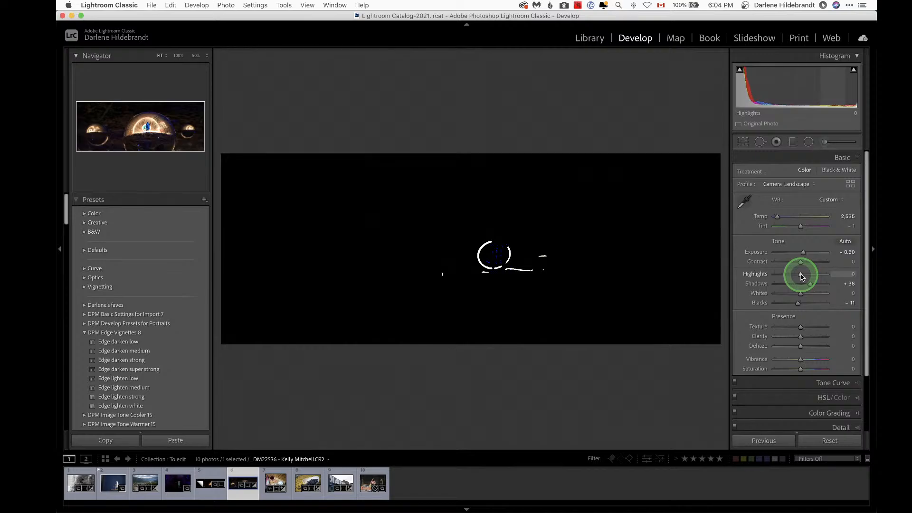
mouse_move(802, 277)
mouse_down()
mouse_move(785, 277)
mouse_move(811, 286)
mouse_up()
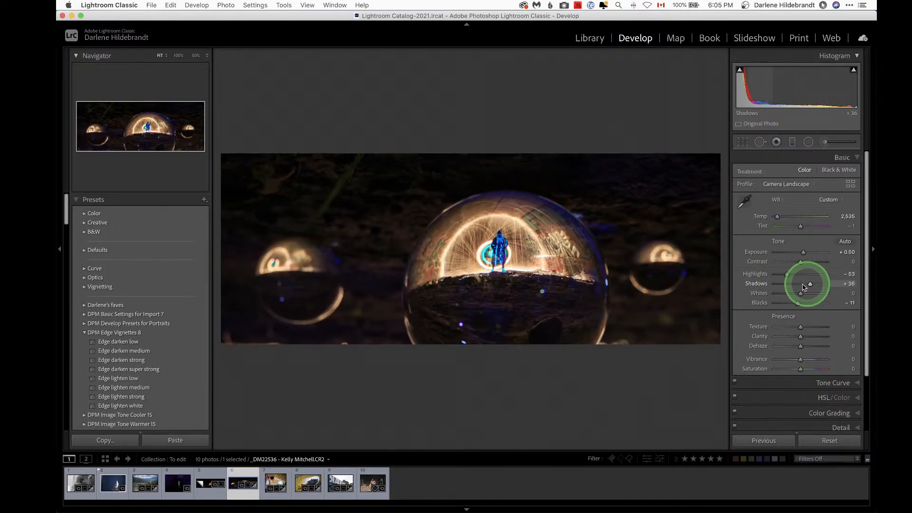
Step: Raise Exposure to +1.16 and Shadows to +63 on the original photo
mouse_move(804, 253)
mouse_down()
mouse_move(818, 252)
mouse_move(806, 252)
mouse_up()
drag(810, 284, 817, 282)
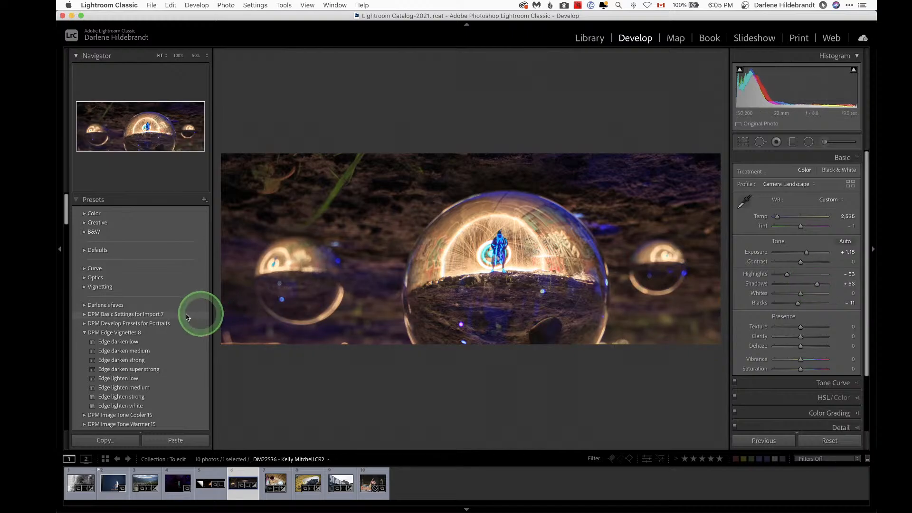
Step: Apply the Edge darken medium vignette preset from DPM Edge Vignettes 8
click(125, 358)
click(126, 343)
click(127, 350)
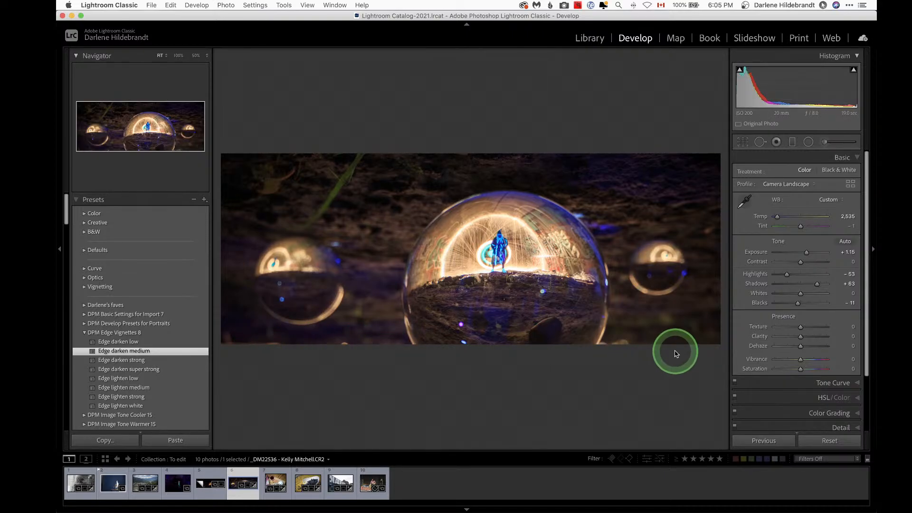
Step: Heal two distracting spots along the photo's bottom edge with Spot Removal, setting opacity to 100
key(q)
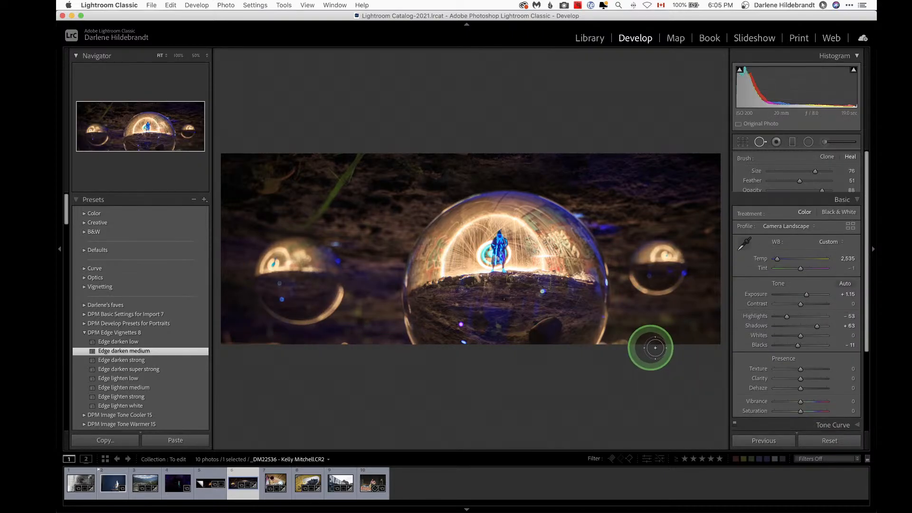
mouse_move(624, 343)
mouse_down()
mouse_move(583, 328)
mouse_move(671, 329)
mouse_up()
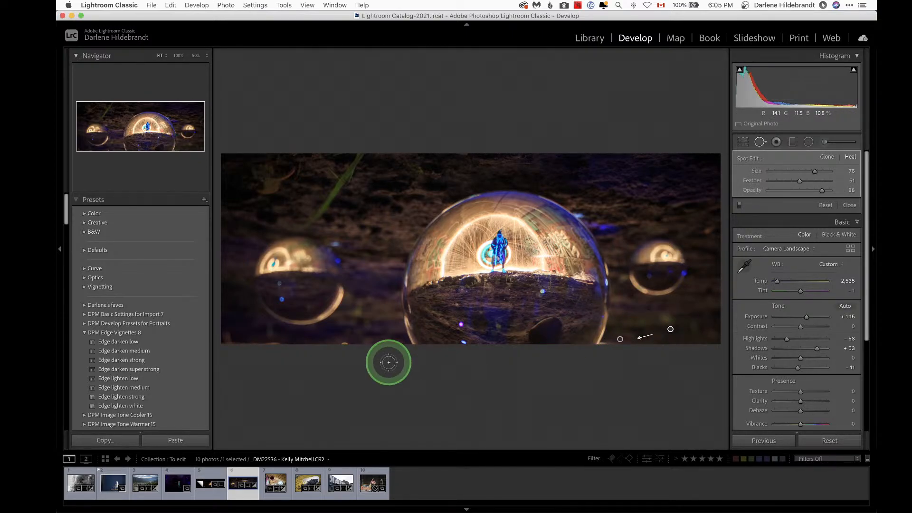
click(346, 345)
mouse_move(363, 346)
mouse_down()
mouse_move(362, 333)
mouse_move(284, 337)
mouse_move(320, 342)
mouse_up()
drag(822, 190, 832, 190)
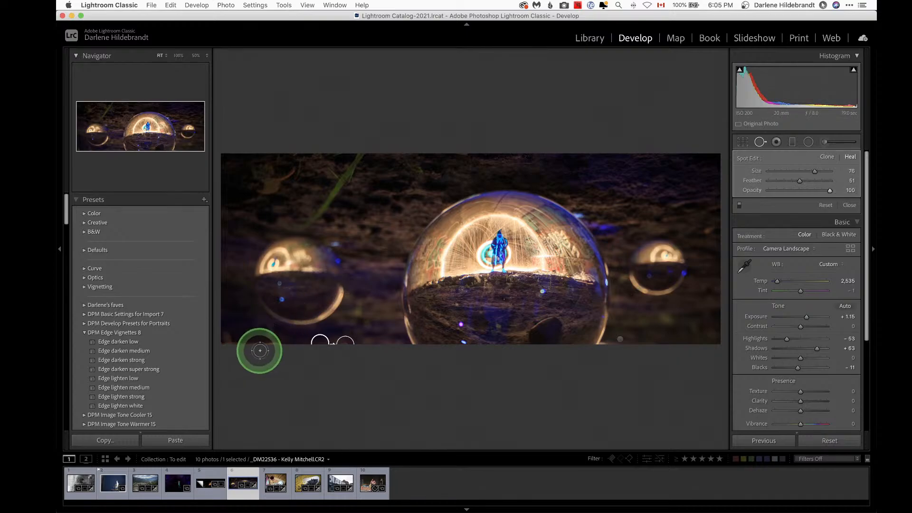
Step: Reposition the healing spots along the bottom edge and close the Spot Removal tool
drag(277, 342, 269, 343)
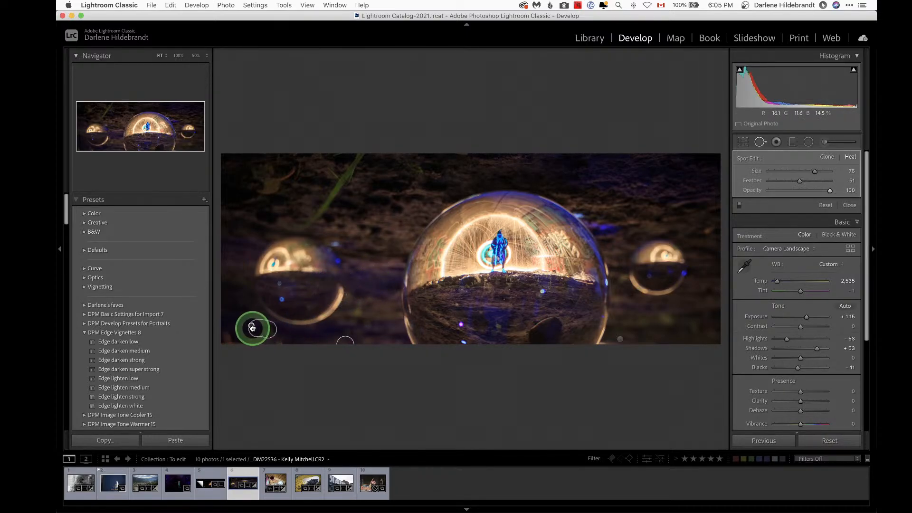
drag(606, 341, 620, 341)
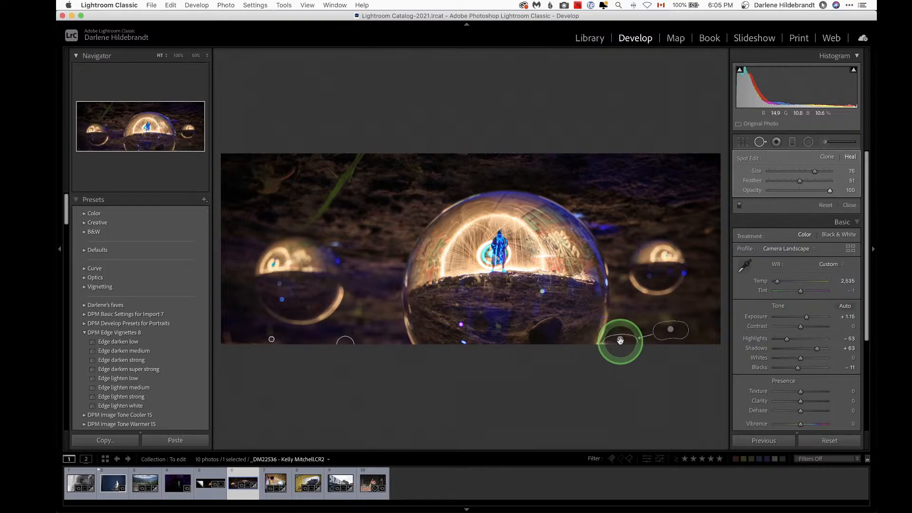
drag(830, 190, 839, 190)
key(q)
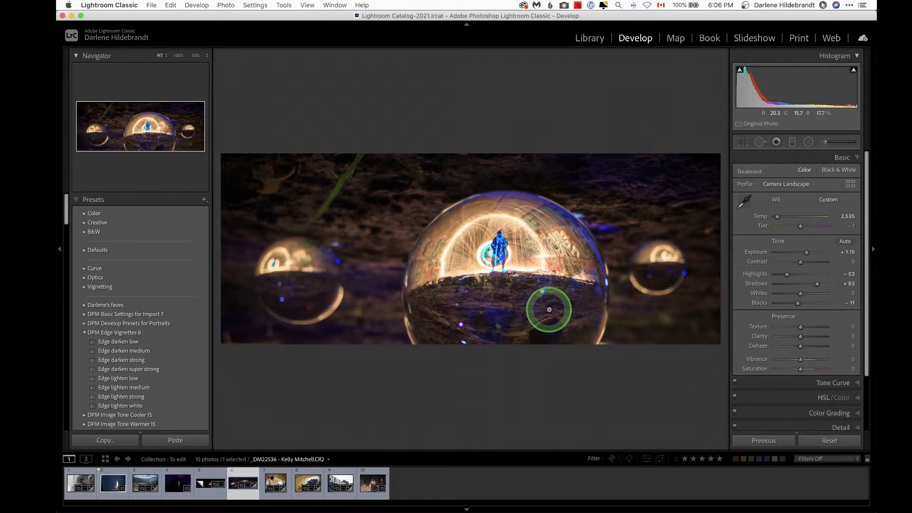
Step: On the rotated virtual copy, extend the crop's bottom edge downward to include the glowing foreground
key(Left)
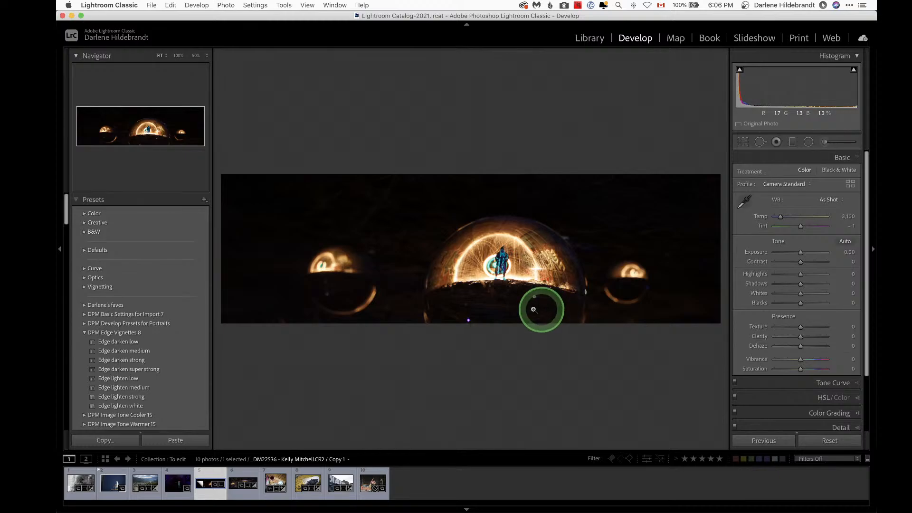
key(r)
drag(486, 322, 490, 364)
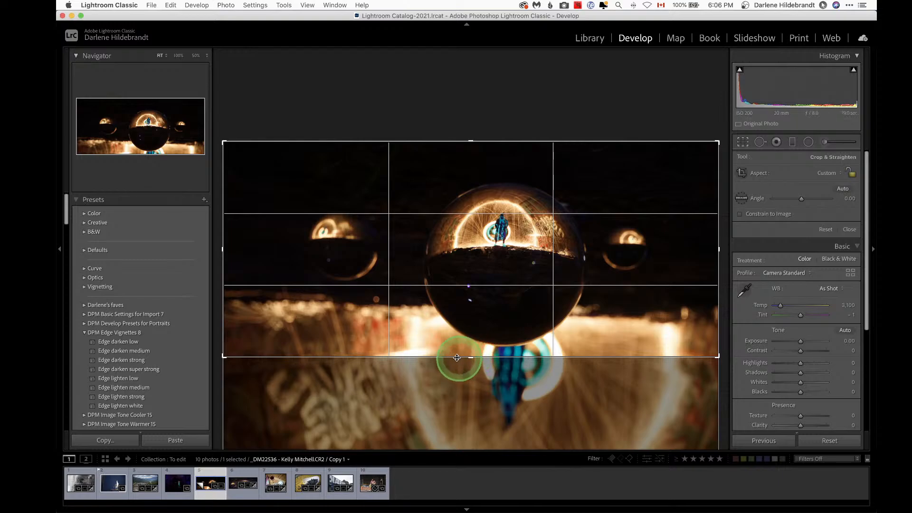
drag(452, 350, 453, 344)
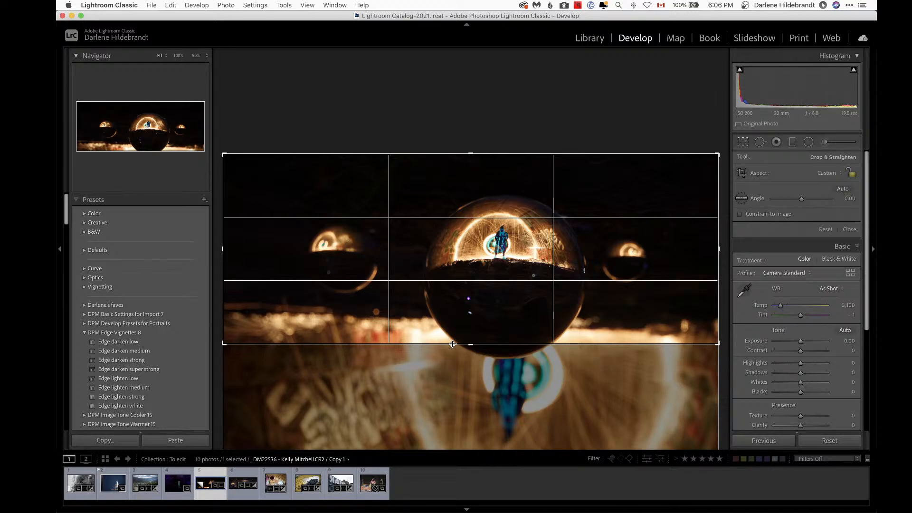
double_click(452, 343)
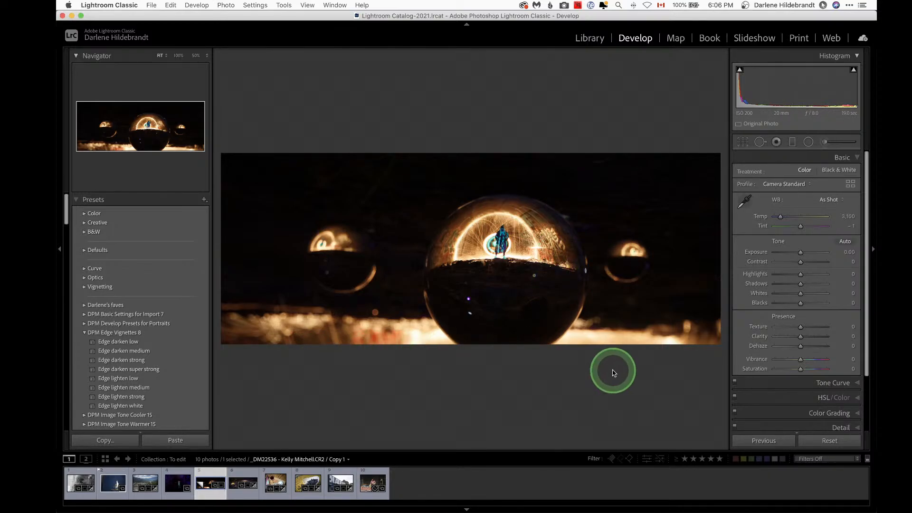
Step: On the original photo, extend the bottom edge of the tilted crop slightly downward
key(Right)
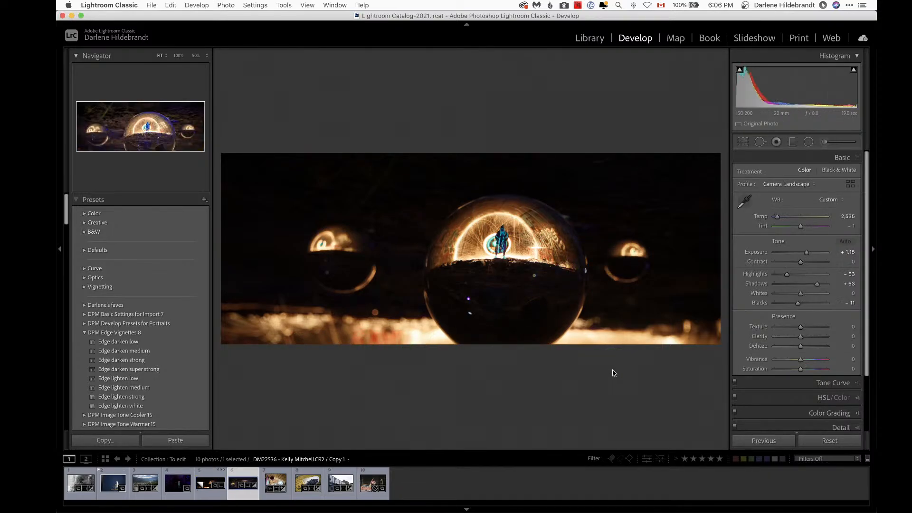
key(r)
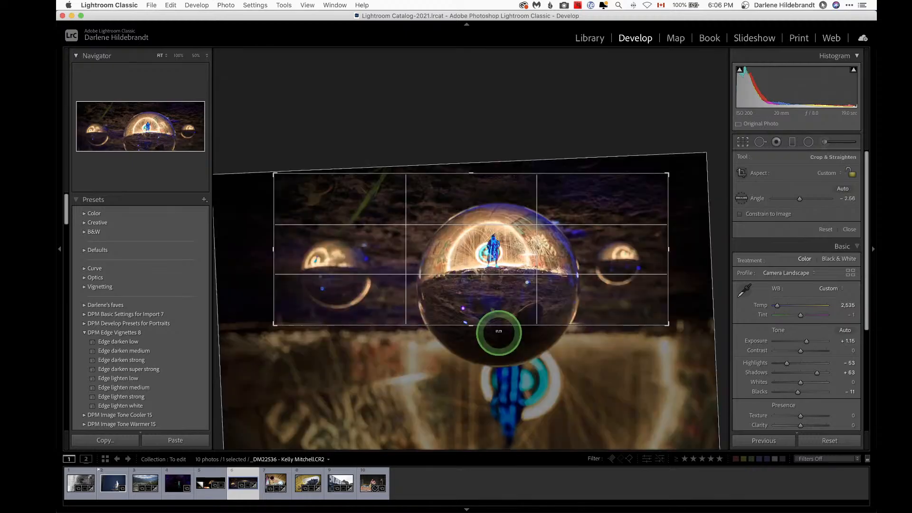
drag(481, 325, 481, 332)
key(Return)
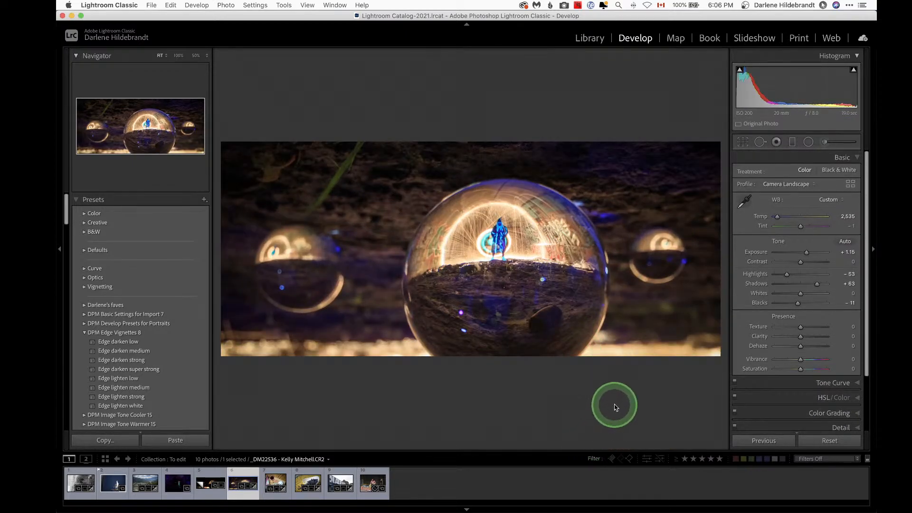
Step: Reopen the crop and nudge its bottom edge a little lower again
key(r)
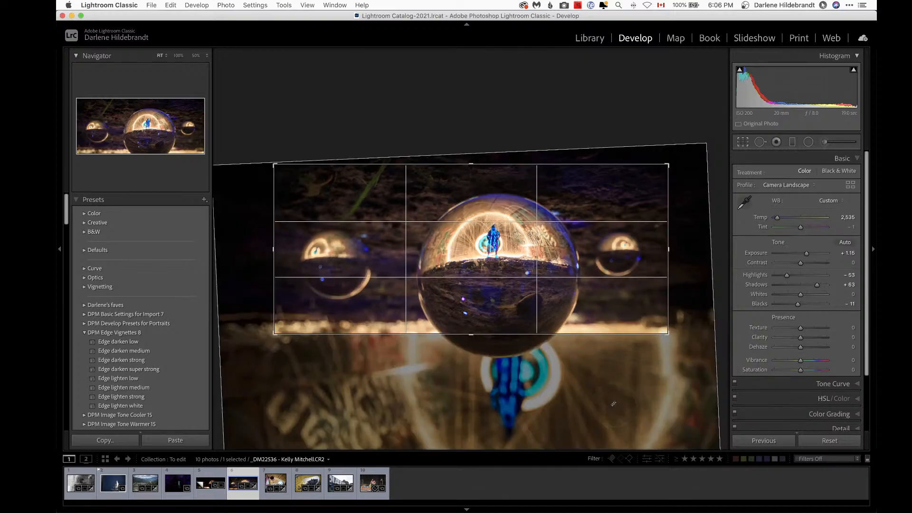
drag(684, 198, 683, 196)
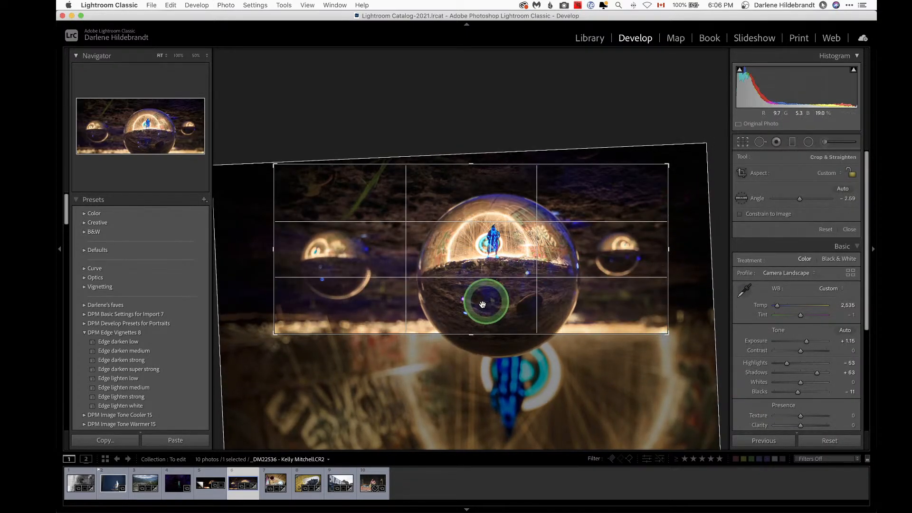
drag(481, 334, 481, 336)
key(Return)
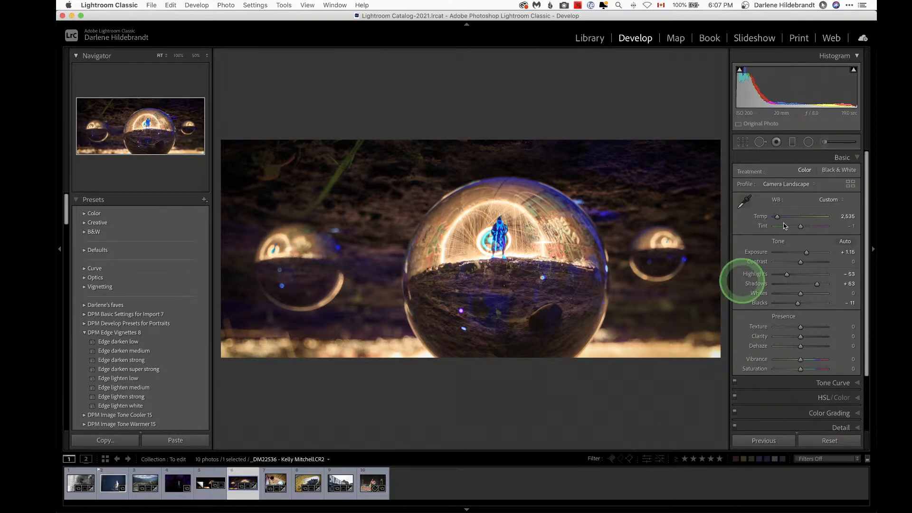
Step: Convert the photo to black and white and set Blacks to -23, Texture to +47 and Clarity to +18
click(837, 171)
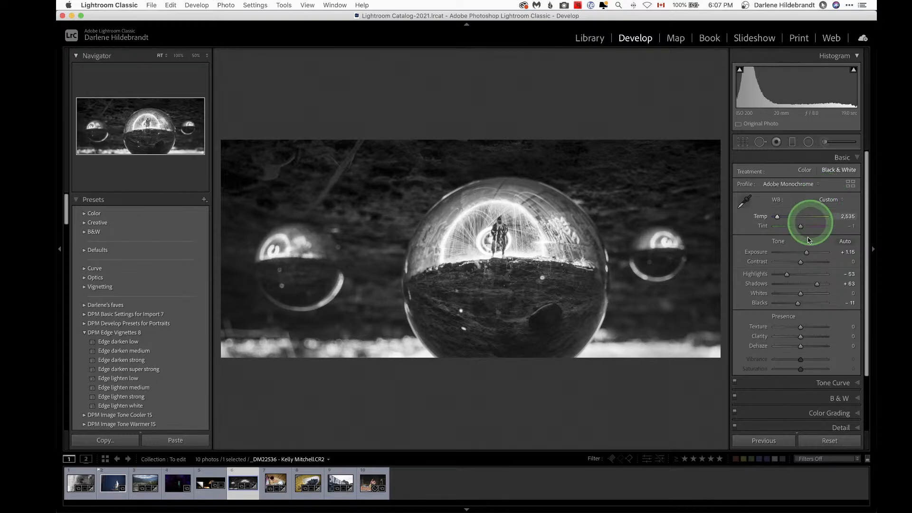
key(alt)
drag(798, 304, 794, 303)
click(802, 327)
click(804, 337)
mouse_move(807, 338)
mouse_down()
mouse_move(801, 327)
mouse_move(810, 328)
mouse_up()
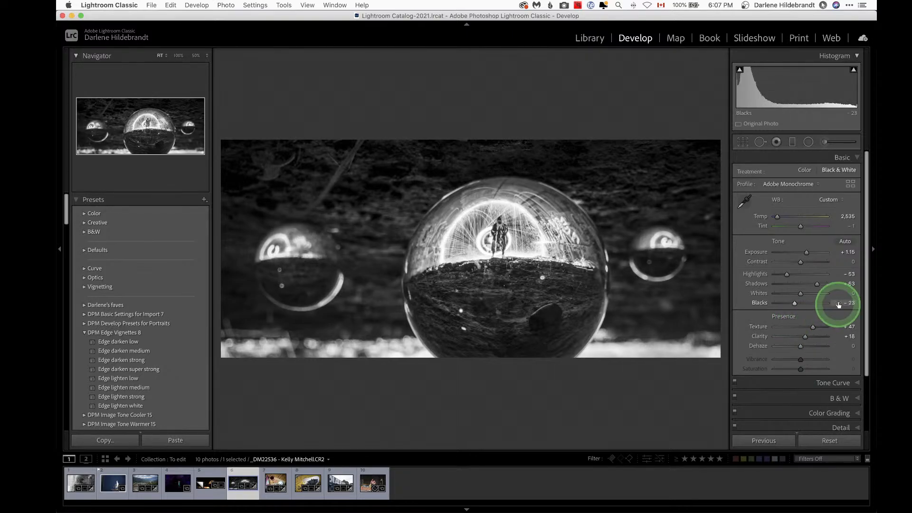
Step: Draw a radial filter fitted around the central crystal ball
key(shift+m)
drag(569, 336, 575, 340)
drag(491, 269, 498, 296)
drag(582, 267, 615, 264)
drag(564, 286, 563, 293)
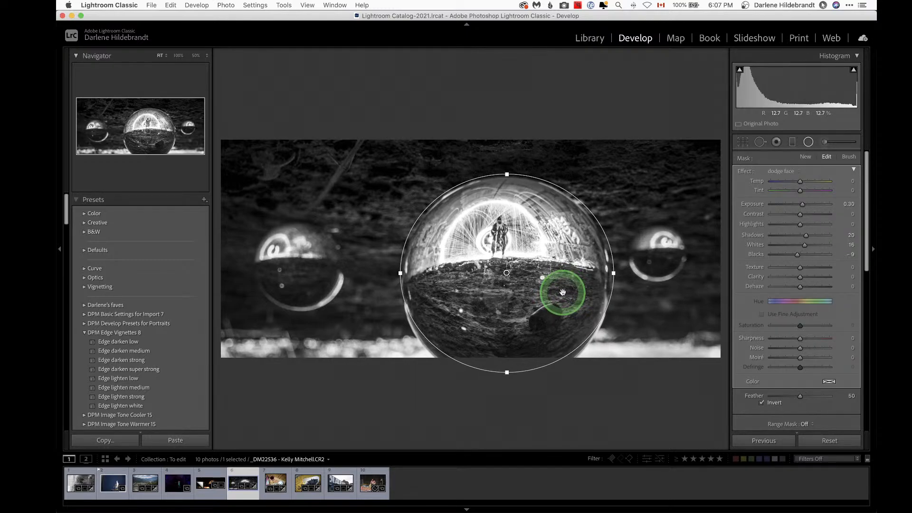
Step: Adjust the radial filter to Highlights -50, Whites 3, Texture 51 and Clarity 35
key(h)
key(super+Tab)
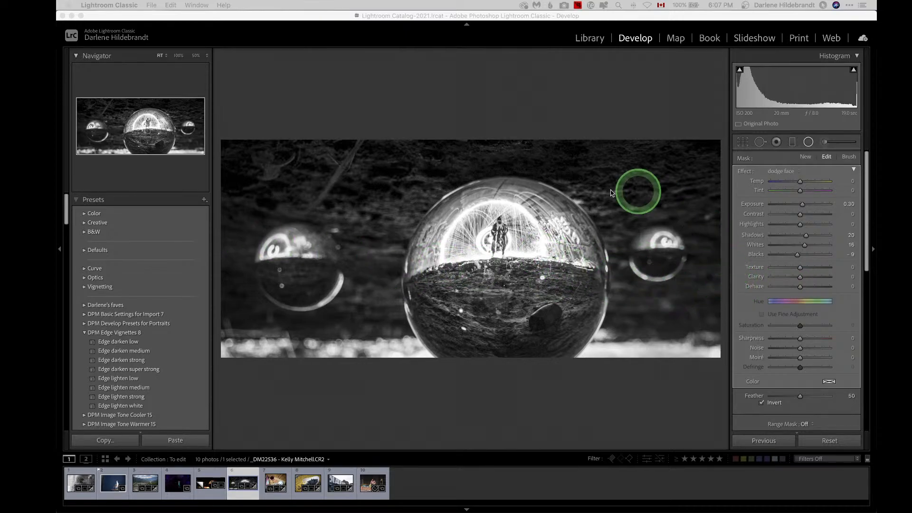
click(496, 297)
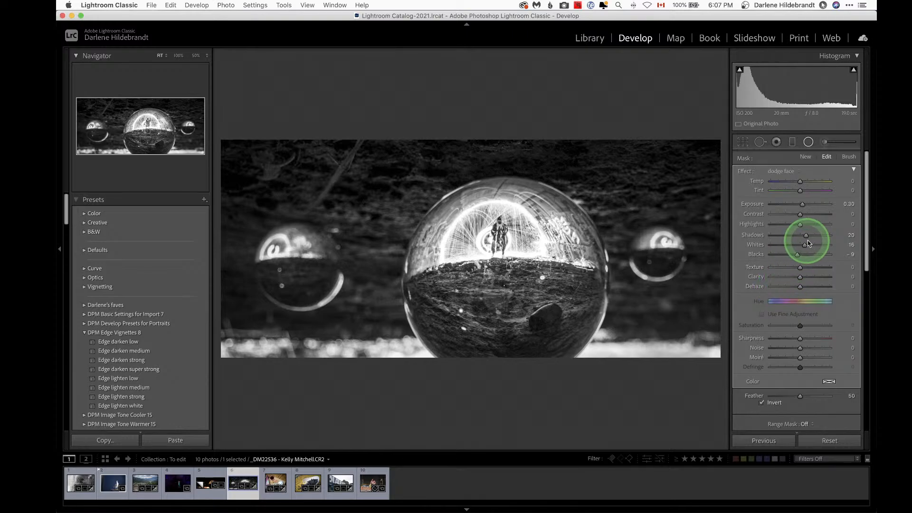
key(j)
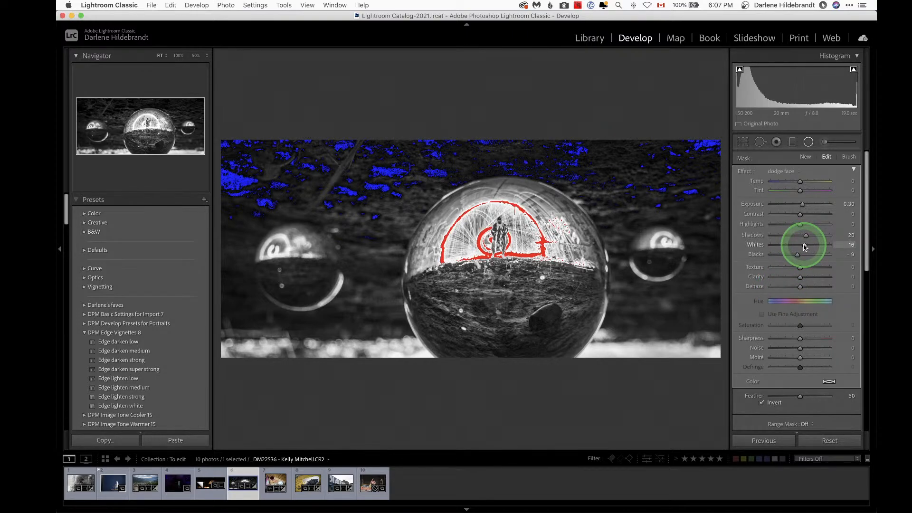
drag(805, 247, 791, 227)
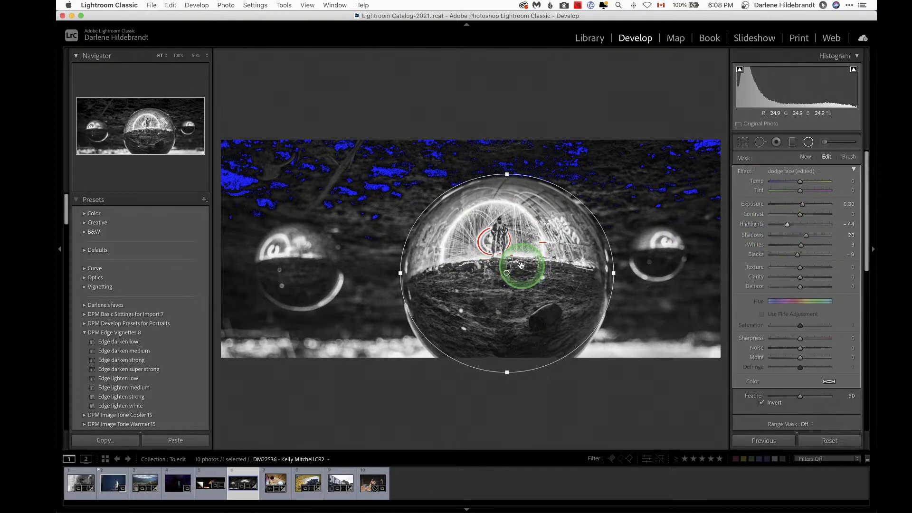
click(815, 268)
click(810, 276)
drag(789, 225, 786, 224)
click(800, 257)
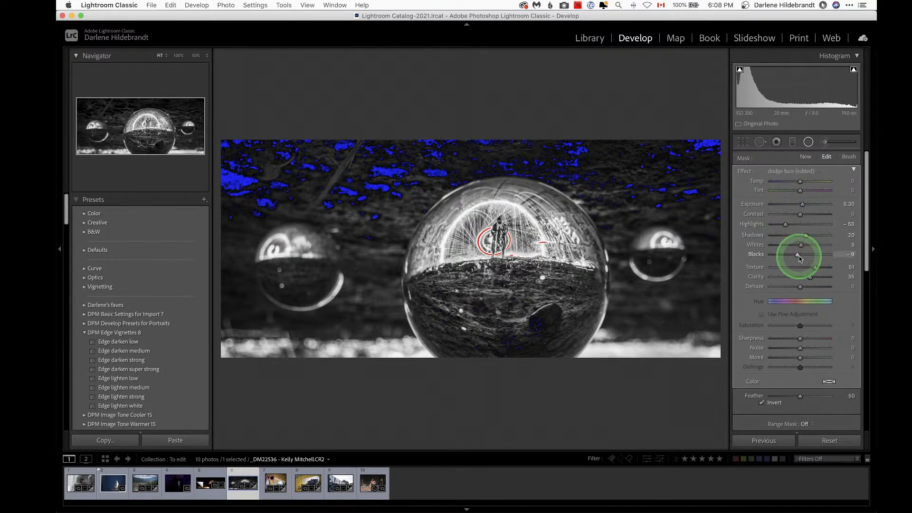
Step: Duplicate the radial filter and enlarge the copy slightly beyond the central ball
right_click(506, 273)
click(531, 279)
drag(498, 305, 522, 305)
drag(410, 266, 403, 272)
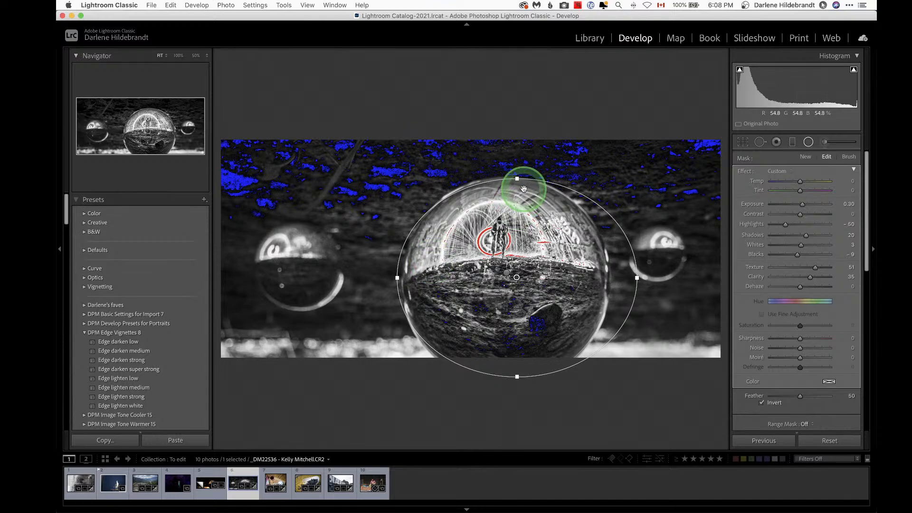
drag(518, 178, 516, 168)
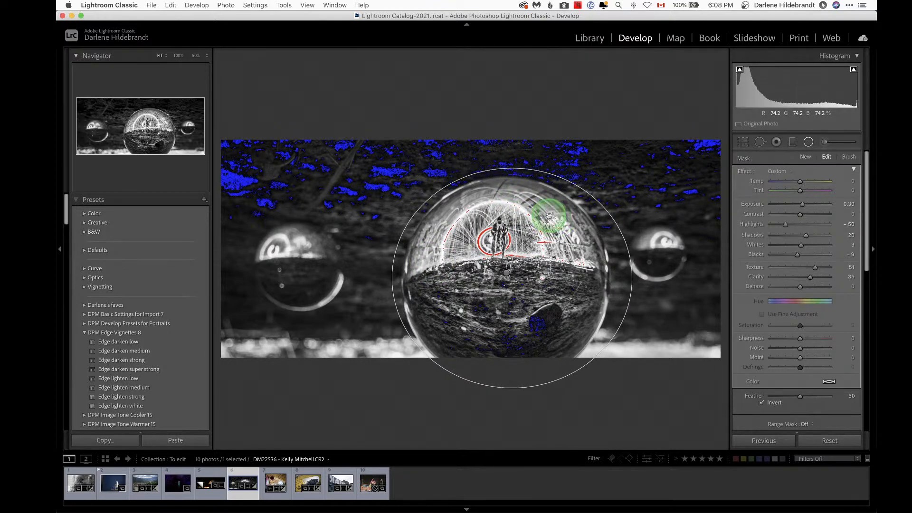
Step: Turn off Invert on the duplicate radial filter and reset its effect sliders
click(762, 403)
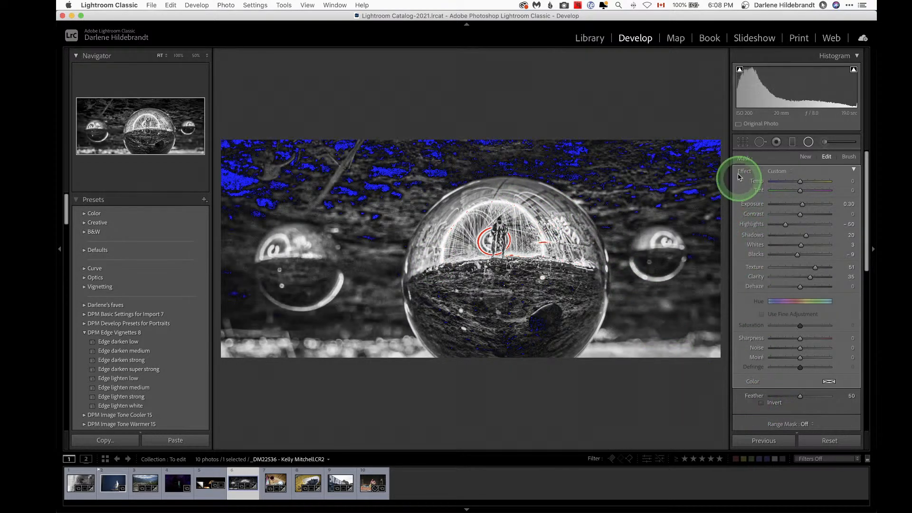
double_click(744, 174)
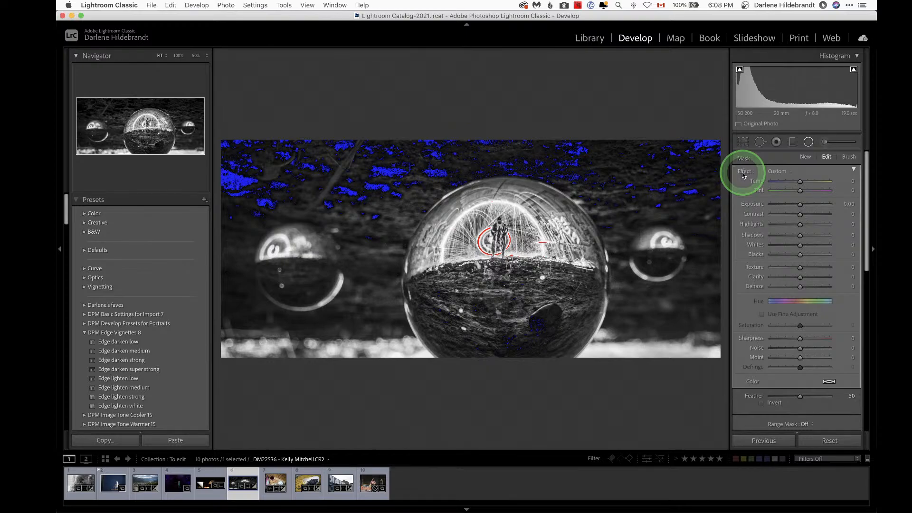
key(j)
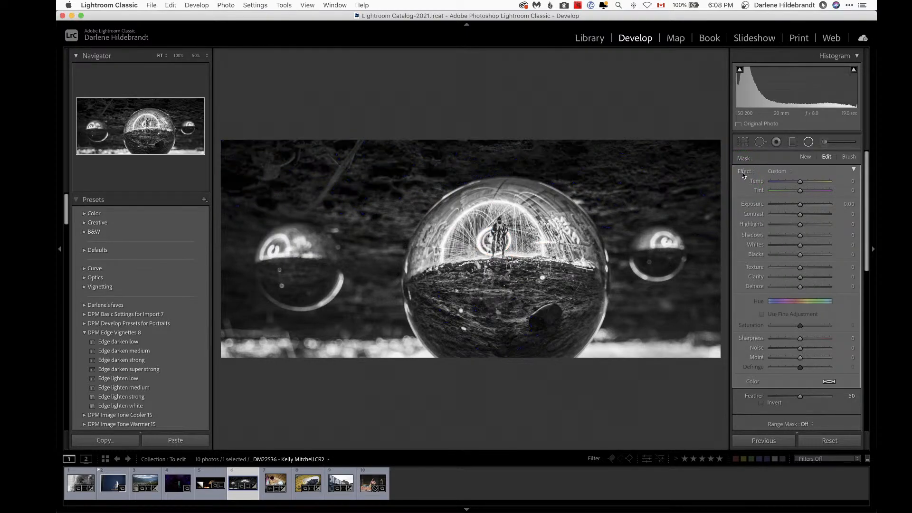
key(j)
key(j)
key(j)
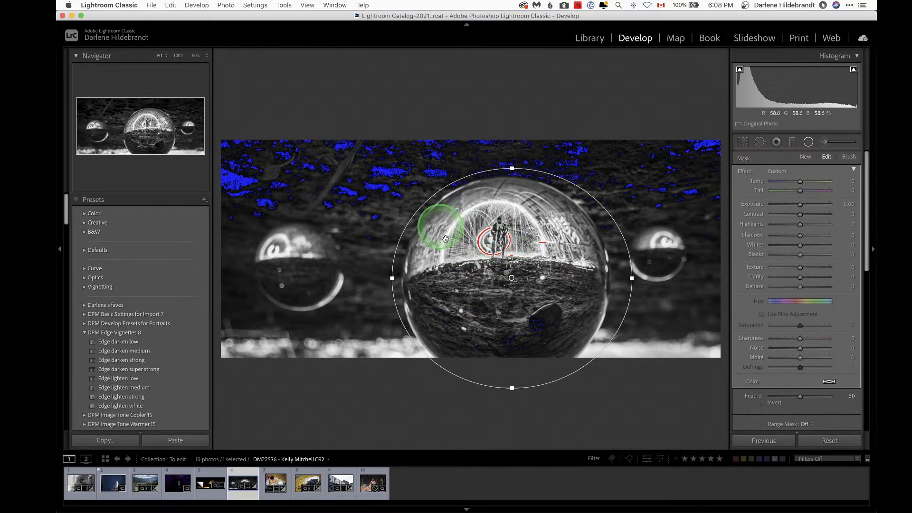
key(j)
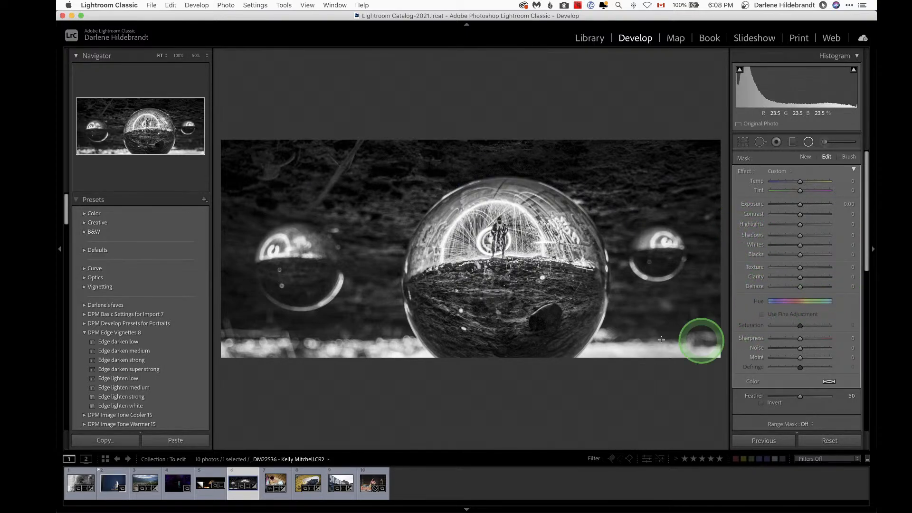
Step: Set the duplicate filter's Highlights to -59, Exposure to -0.44, Texture to -40 and Clarity to -46
click(784, 225)
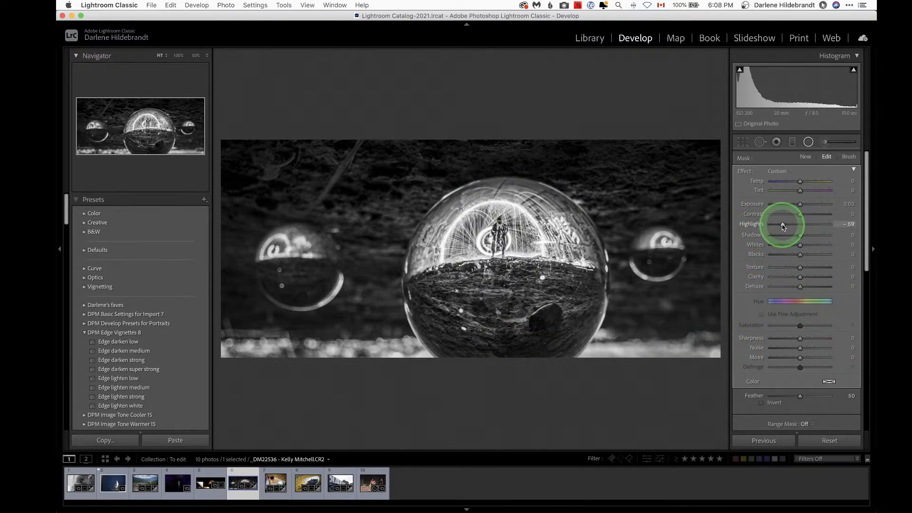
drag(800, 204, 799, 207)
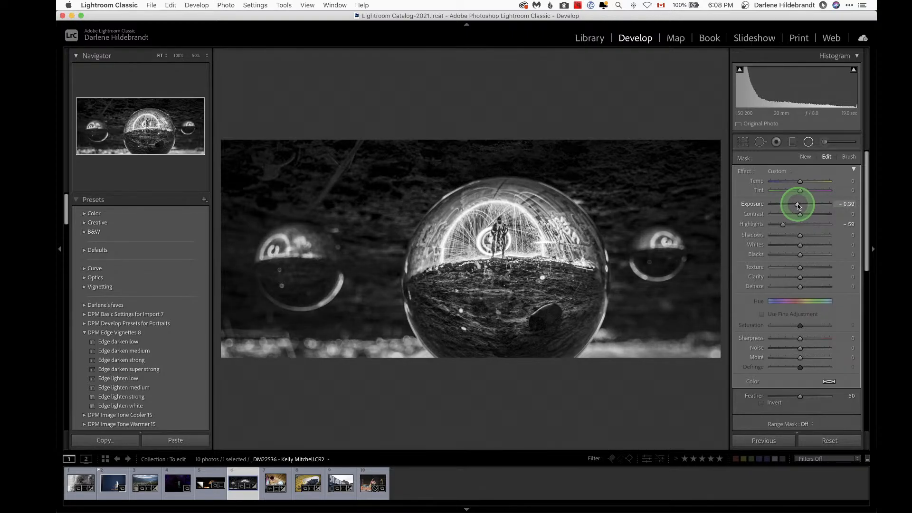
drag(799, 206, 797, 205)
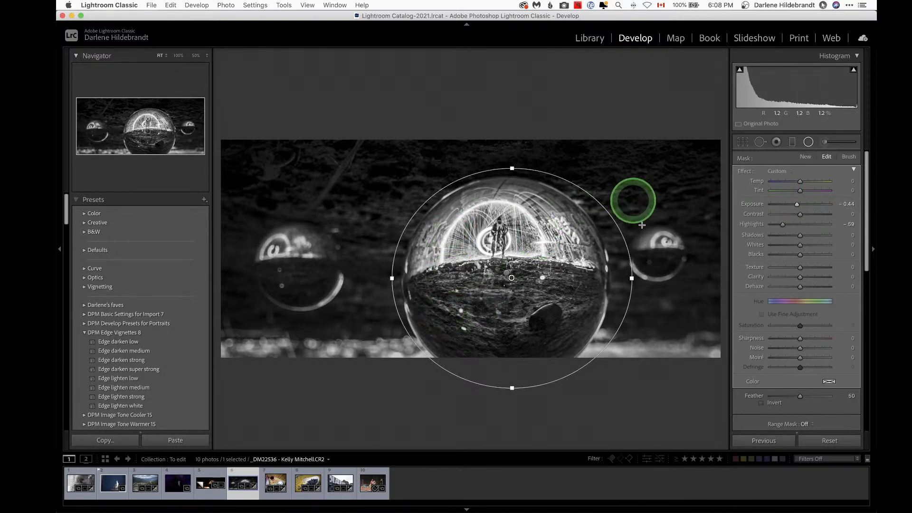
click(788, 268)
click(786, 277)
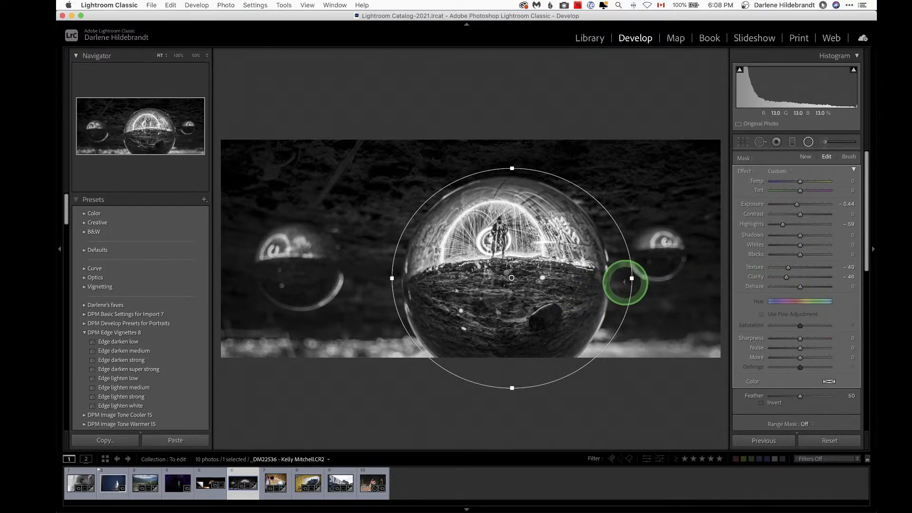
Step: Enlarge the duplicate radial filter outward and close the radial filter tool
drag(625, 283, 631, 279)
drag(513, 168, 513, 158)
drag(550, 205, 542, 208)
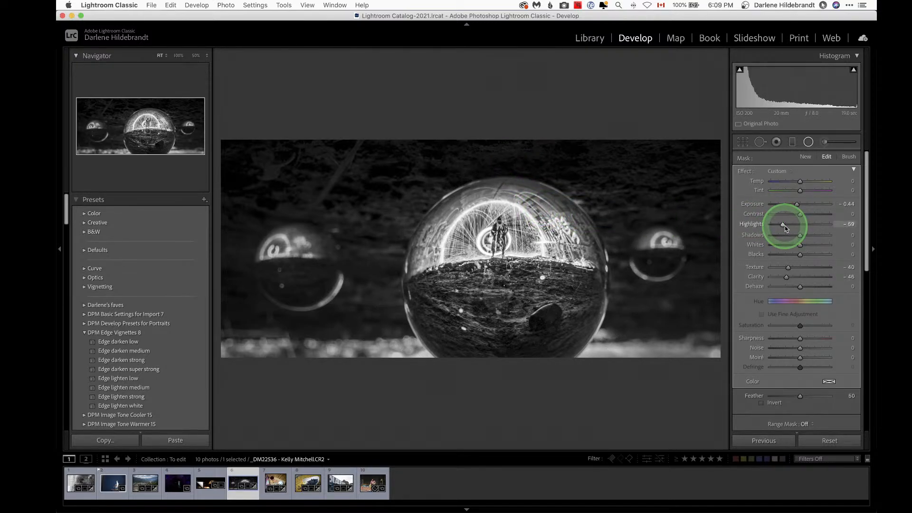
key(shift+m)
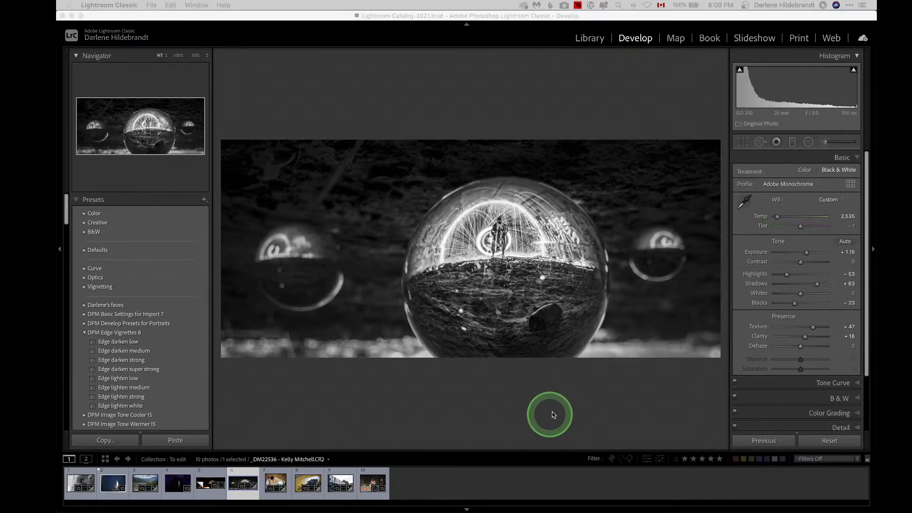
Step: Compare the before and after versions of the black-and-white photo
click(596, 397)
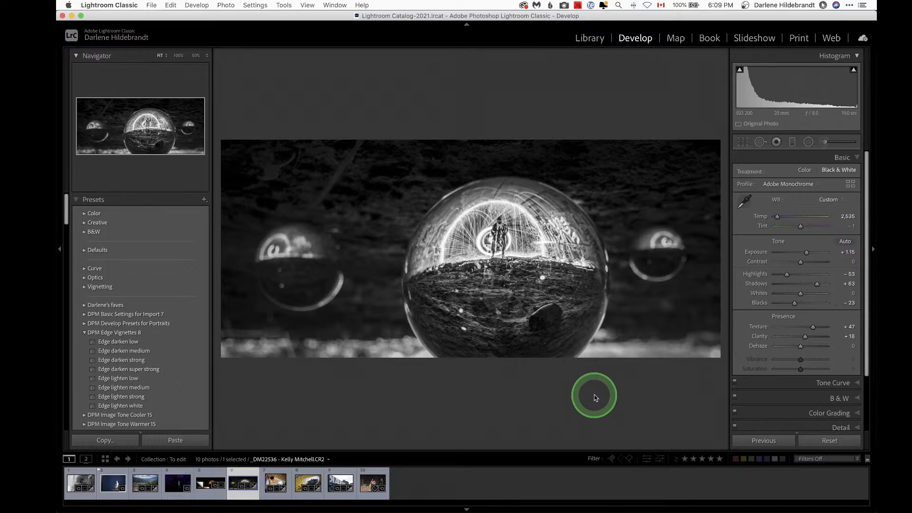
key(backslash)
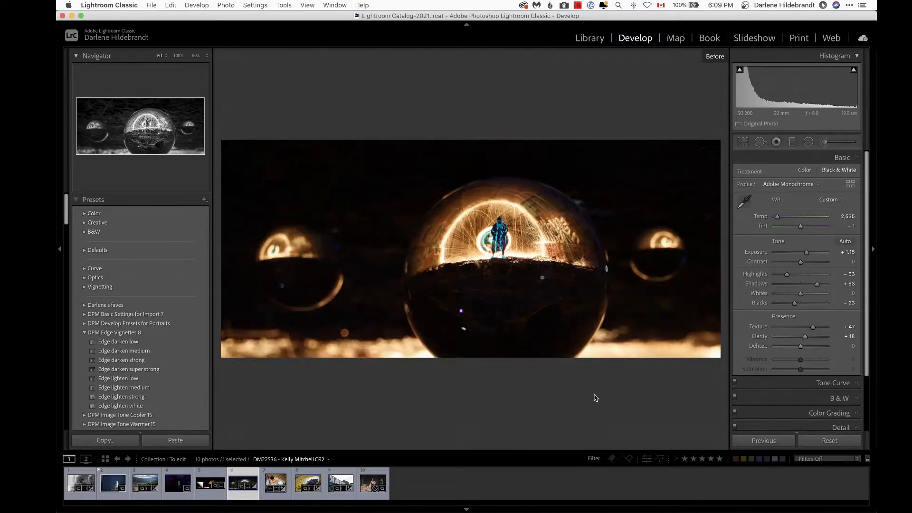
key(backslash)
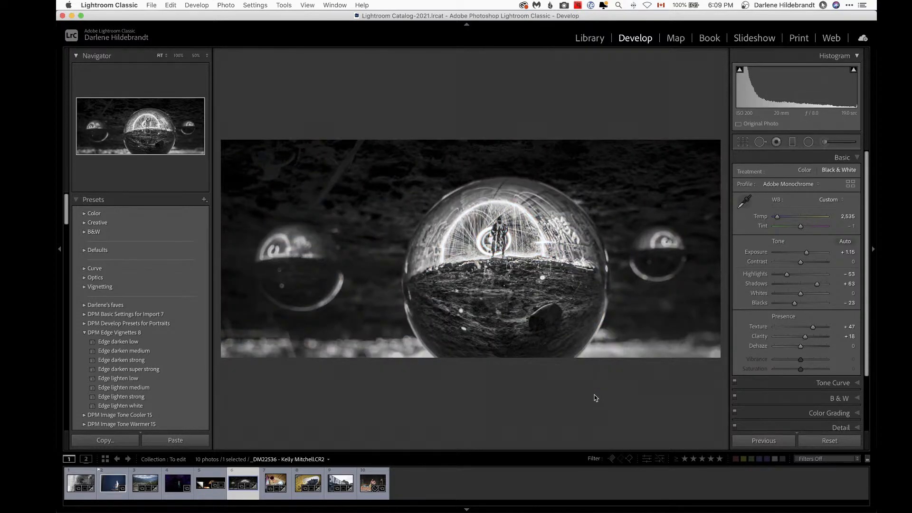
Step: Reset the virtual copy's settings and rotate it 180 degrees
key(Left)
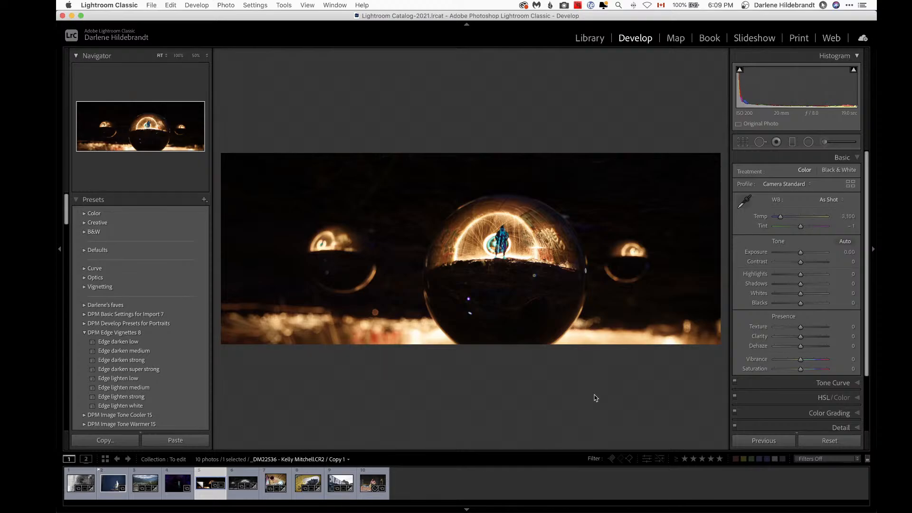
click(830, 440)
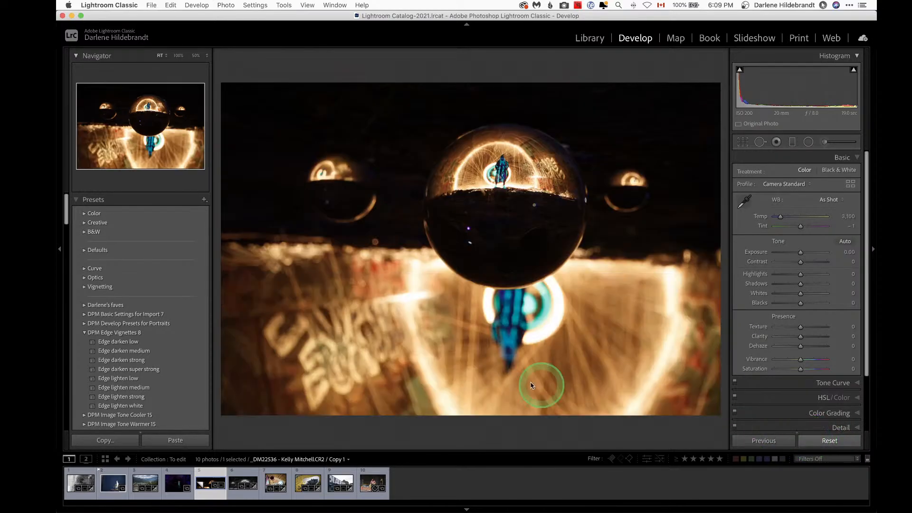
key(super+bracketright)
key(super+bracketright)
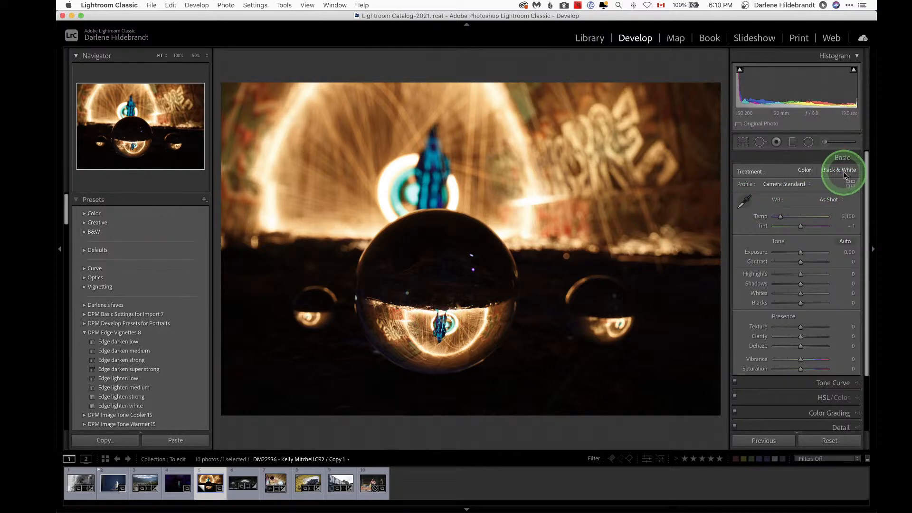
Step: Copy the black-and-white photo's develop settings, excluding crop and spot removal
key(Right)
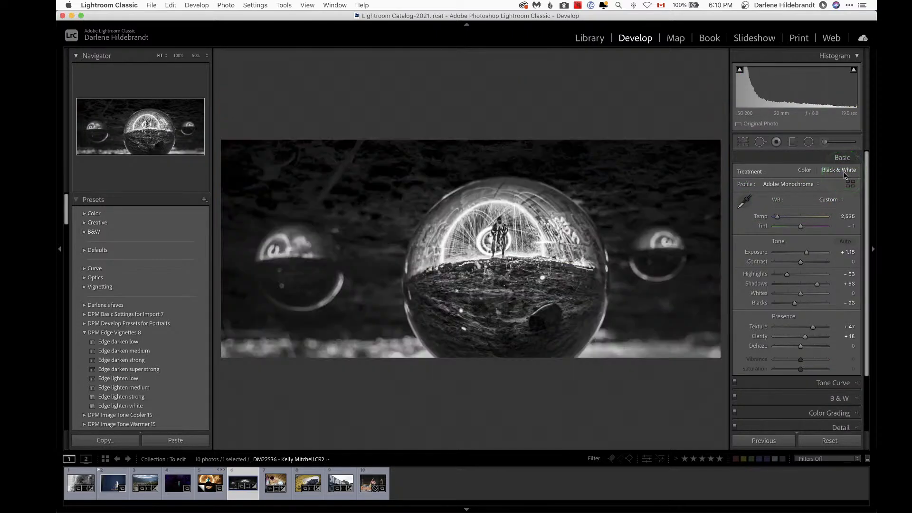
key(super+shift+c)
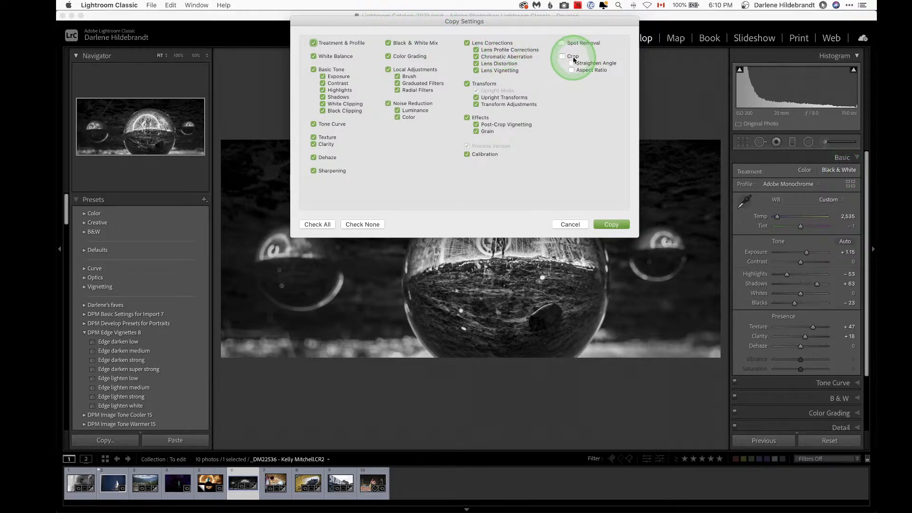
key(Return)
Step: Paste the copied settings onto the rotated virtual copy
key(Left)
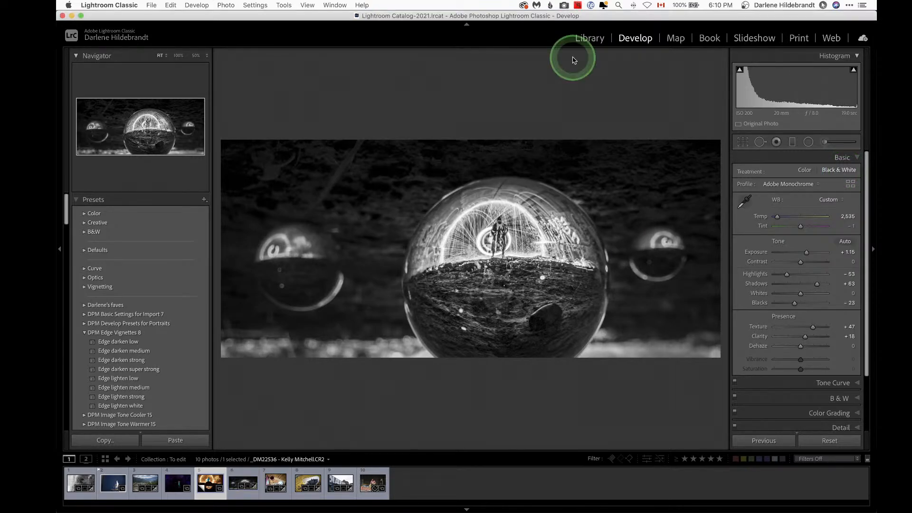
key(super+shift+v)
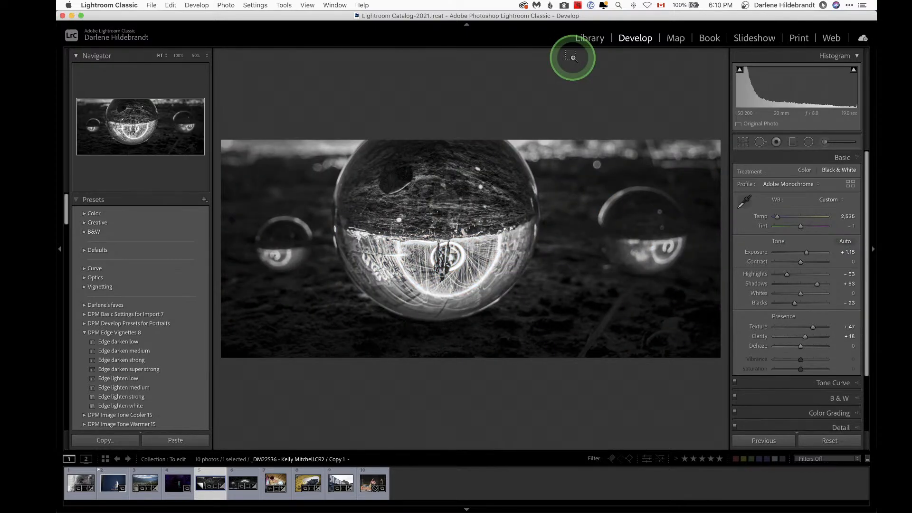
key(super+])
key(super+])
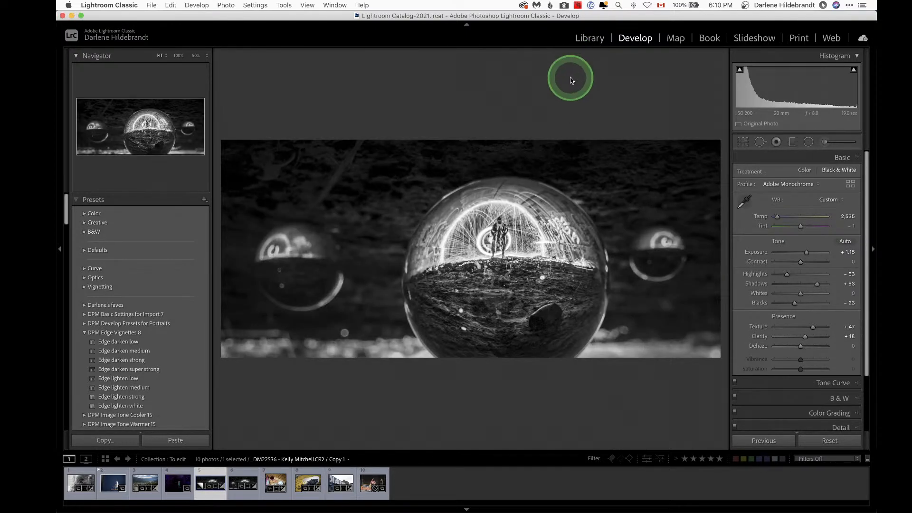
key(super+])
key(super+])
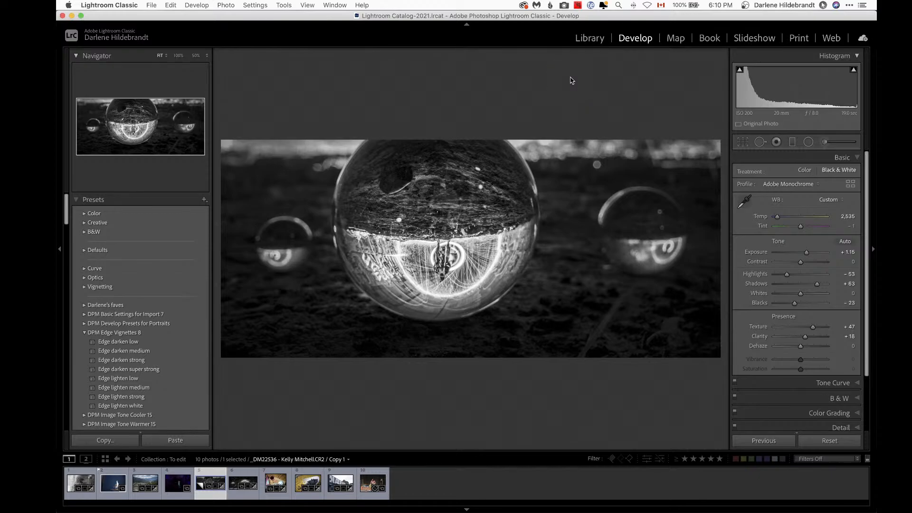
Step: Open the crop on the virtual copy and extend its top edge upward to include the light painting
key(r)
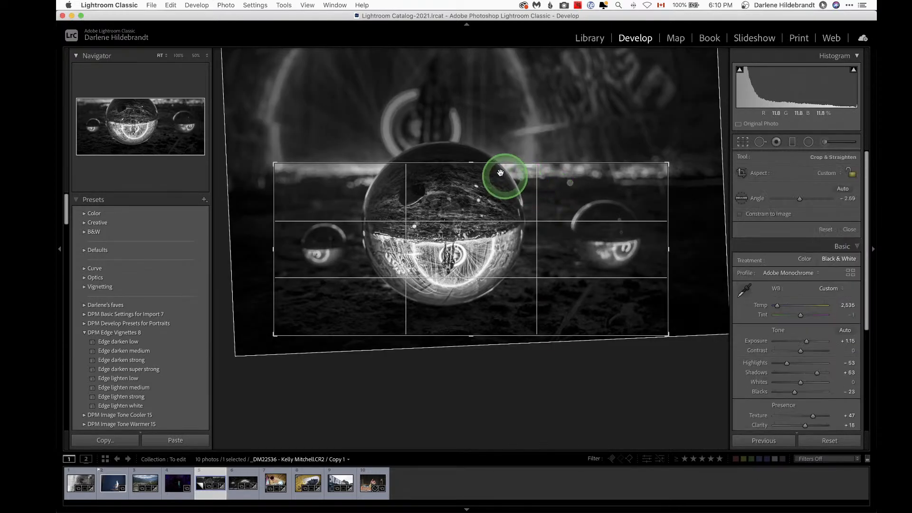
drag(475, 163, 470, 97)
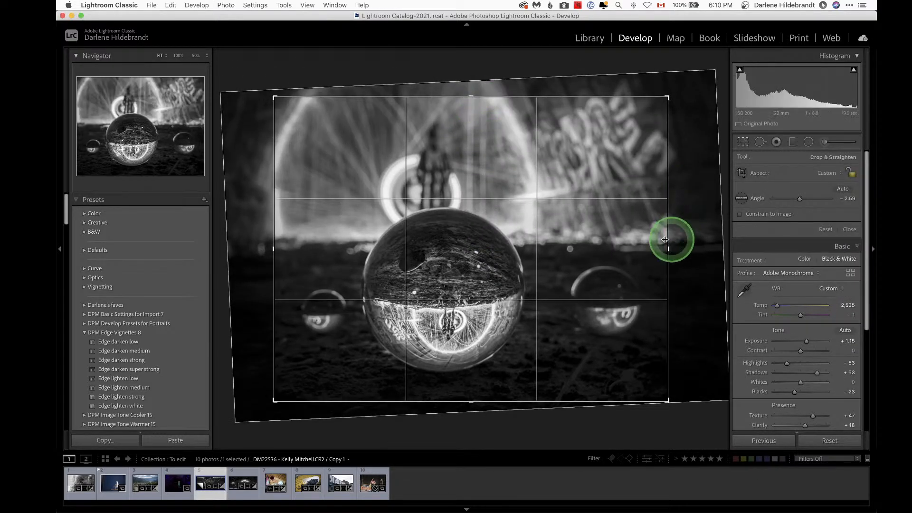
Step: Widen the crop on the right and left sides of the virtual copy and apply it
drag(665, 247, 695, 248)
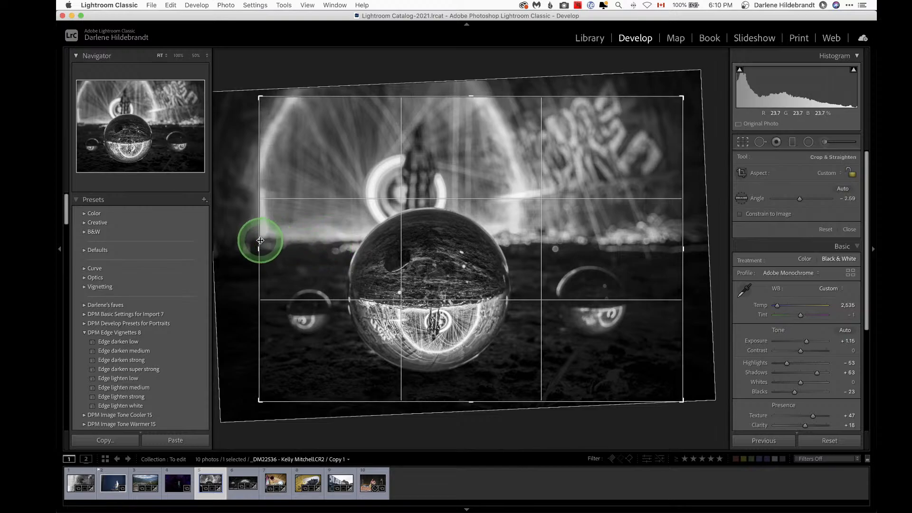
drag(261, 244, 244, 242)
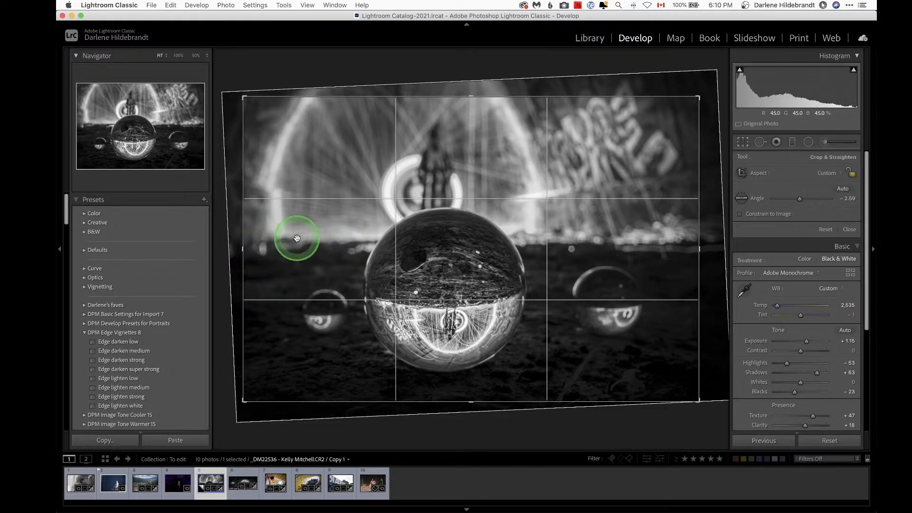
key(Return)
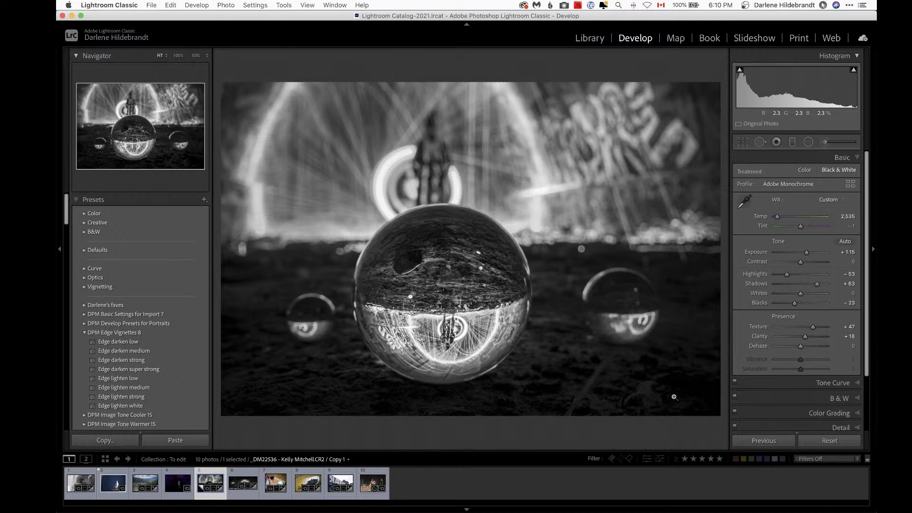
Step: Compare the before and after views of the cropped black-and-white copy
key(backslash)
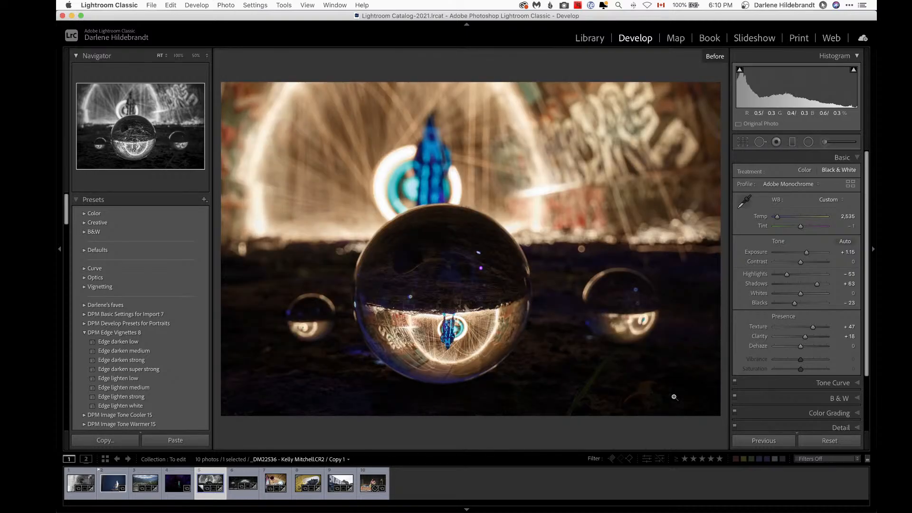
key(backslash)
key(backslash)
click(674, 396)
key(backslash)
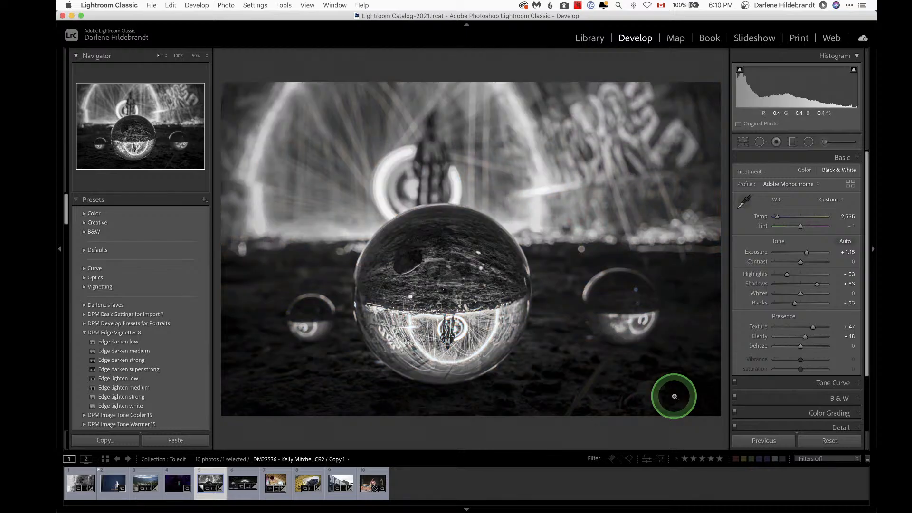
Step: Switch the virtual copy's treatment to Color and reset Saturation to 0
click(809, 170)
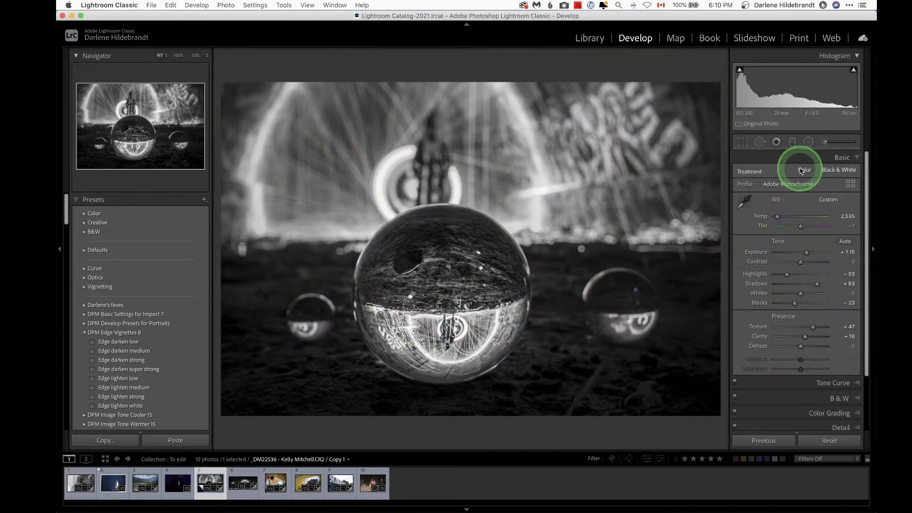
click(786, 371)
drag(786, 371, 789, 371)
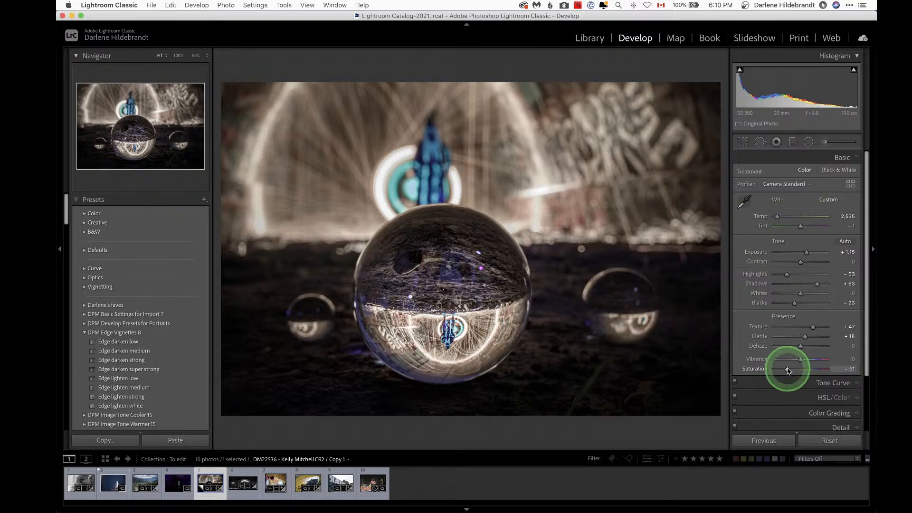
double_click(788, 371)
Step: Use the targeted HSL saturation tool on the blue figure to set Aqua saturation to -26 and Blue to -73
scroll(784, 370, down, 2)
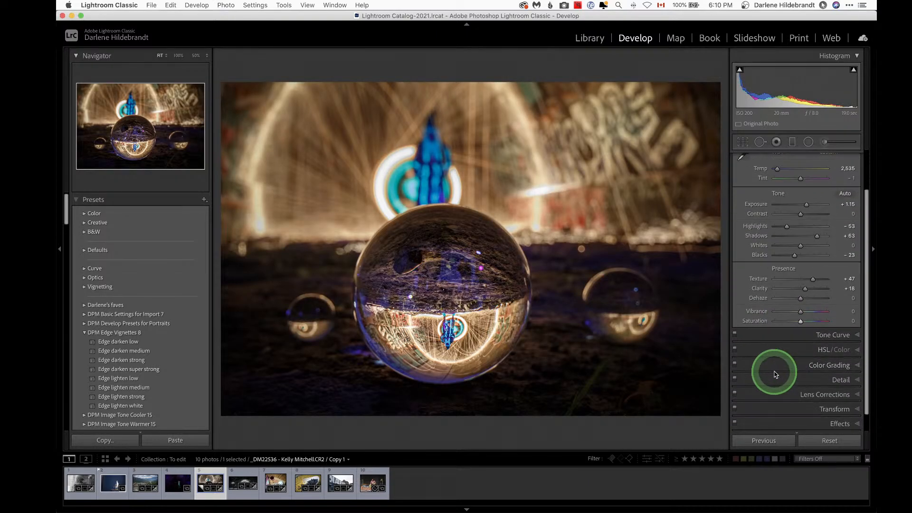
click(815, 350)
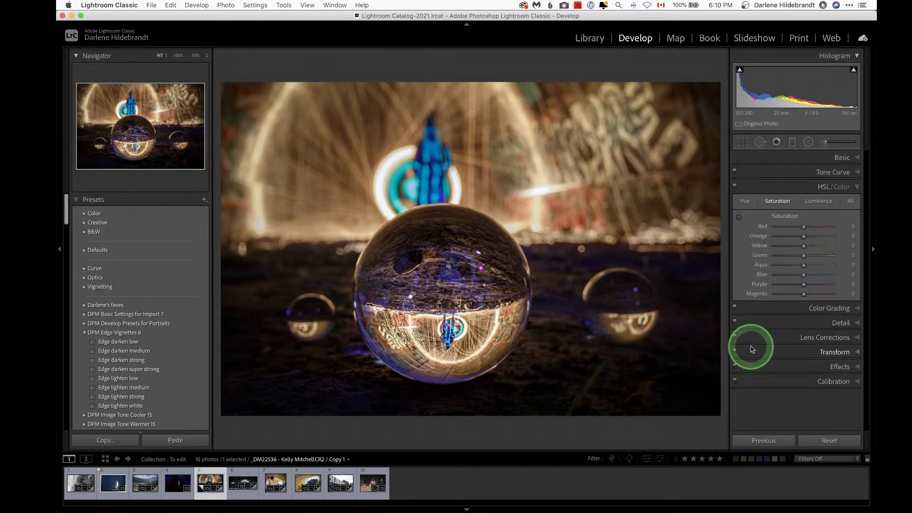
click(739, 218)
mouse_move(435, 155)
mouse_down()
mouse_move(436, 191)
mouse_move(435, 171)
mouse_up()
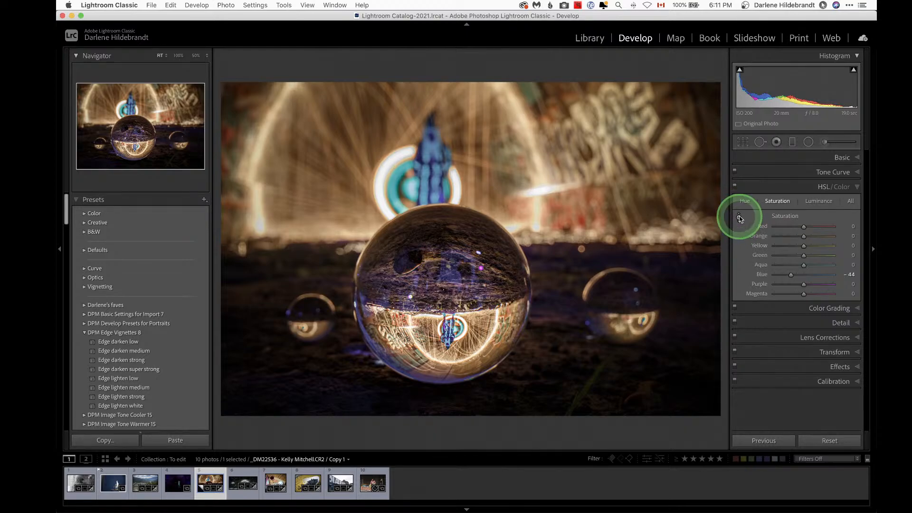
click(740, 218)
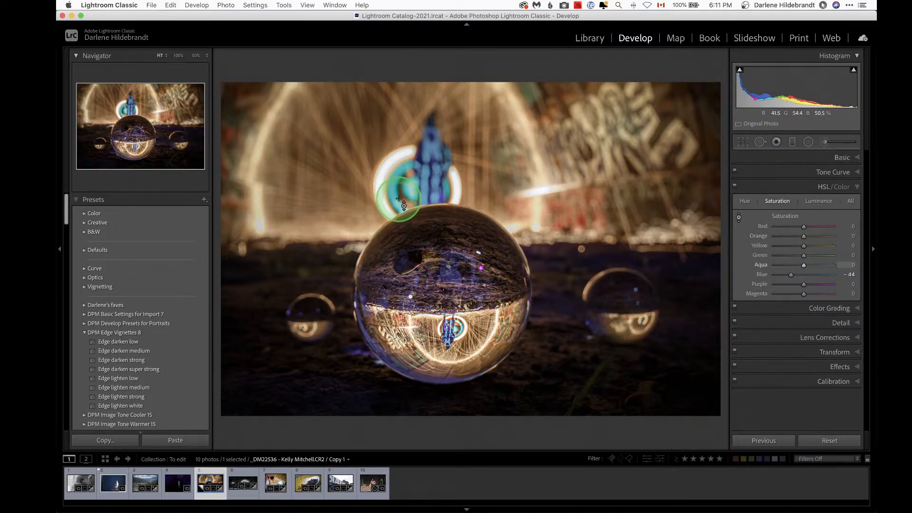
mouse_move(392, 183)
mouse_down()
mouse_move(395, 221)
mouse_move(393, 141)
mouse_move(393, 185)
mouse_up()
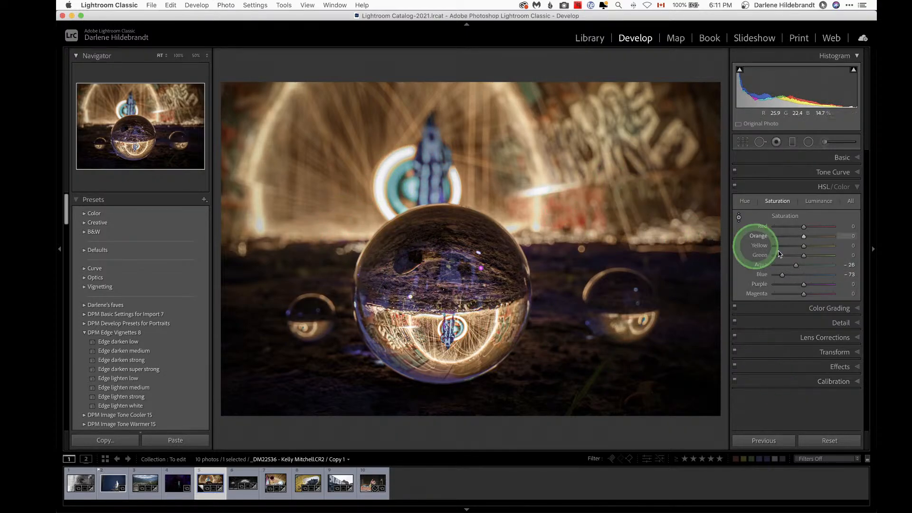
Step: Set Aqua luminance to -16 and Blue to -50 with the targeted luminance tool, then compare before and after
click(819, 203)
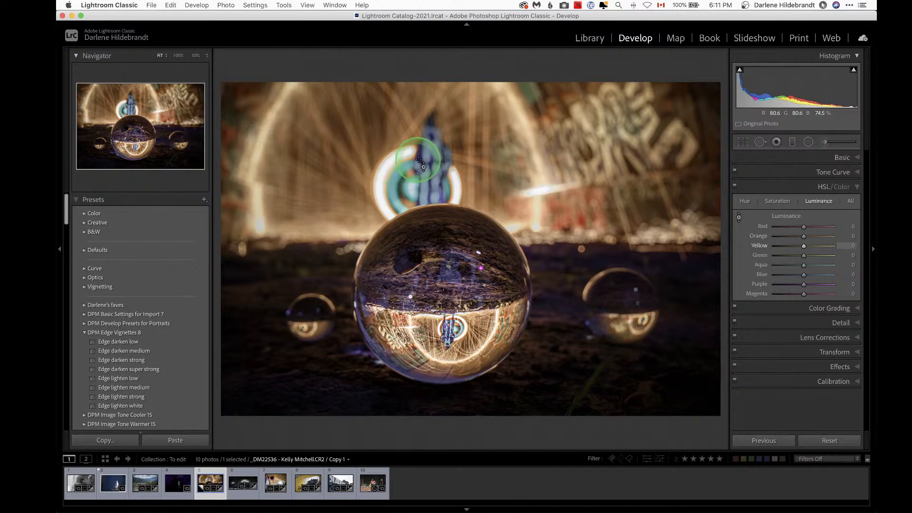
drag(426, 151, 407, 178)
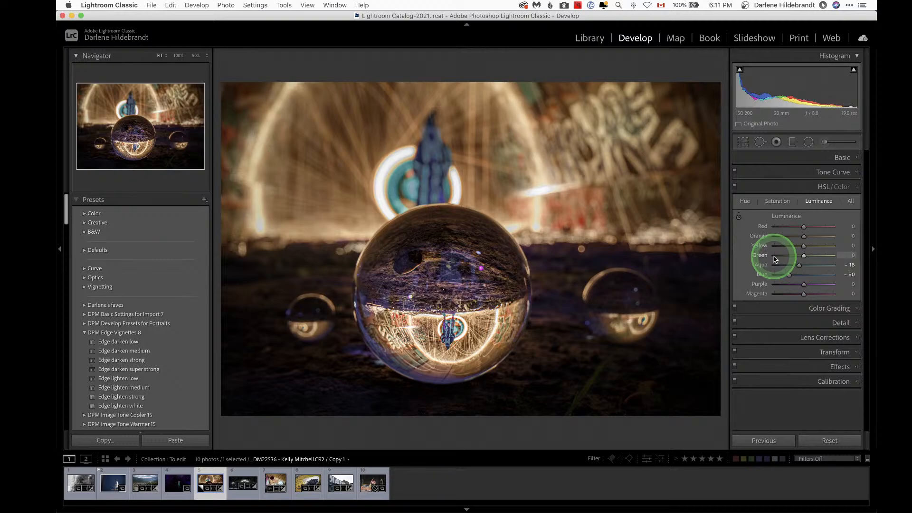
key(backslash)
key(backslash)
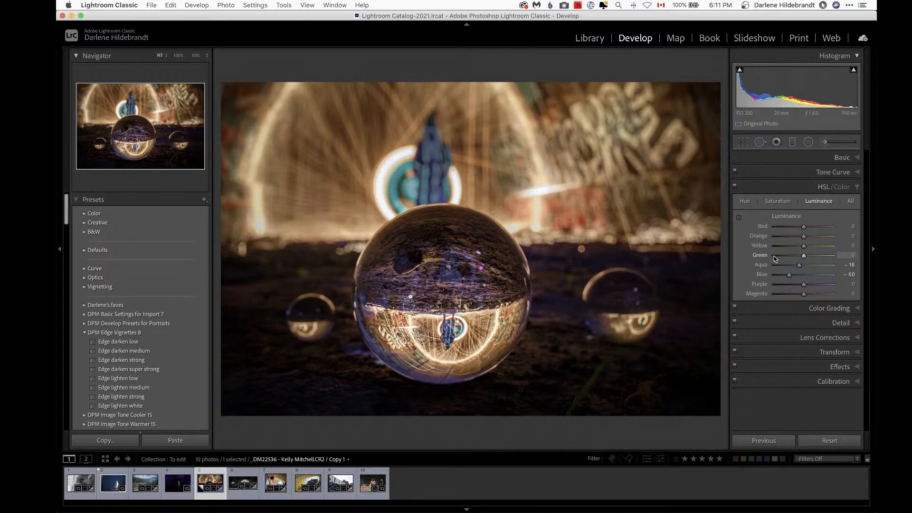
Step: Open the trumpet player photo, zoom to 100%, and raise its exposure to +2.15
key(Right)
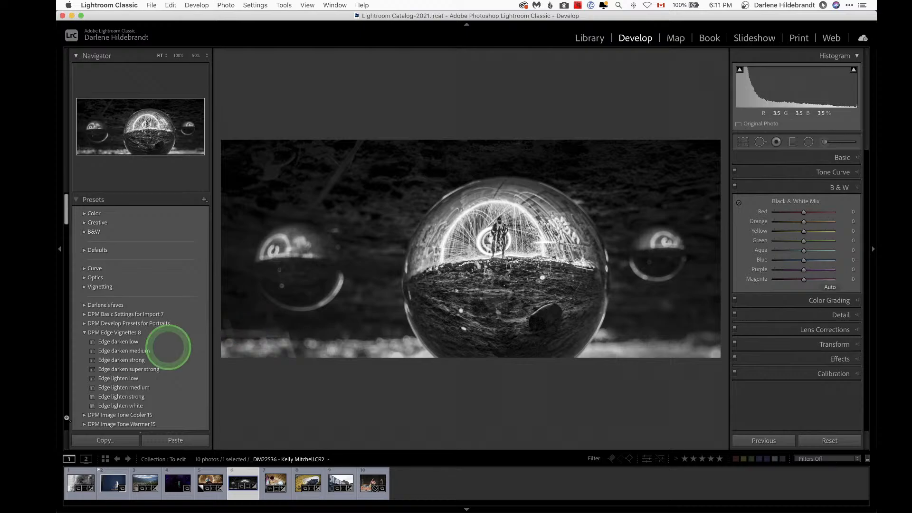
click(176, 484)
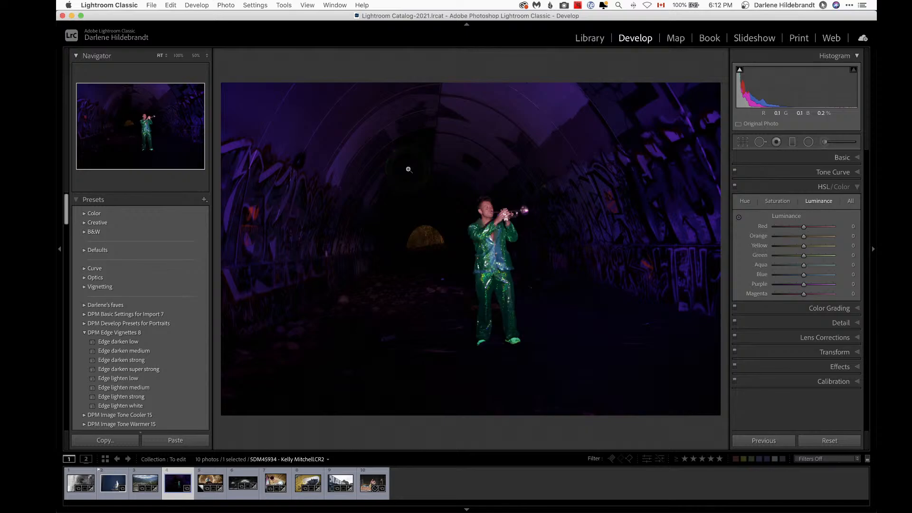
click(839, 158)
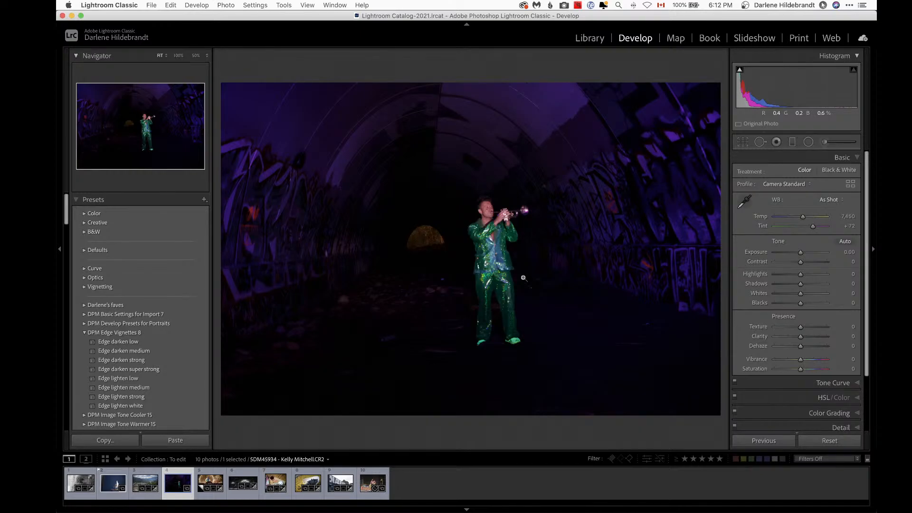
drag(498, 249, 474, 280)
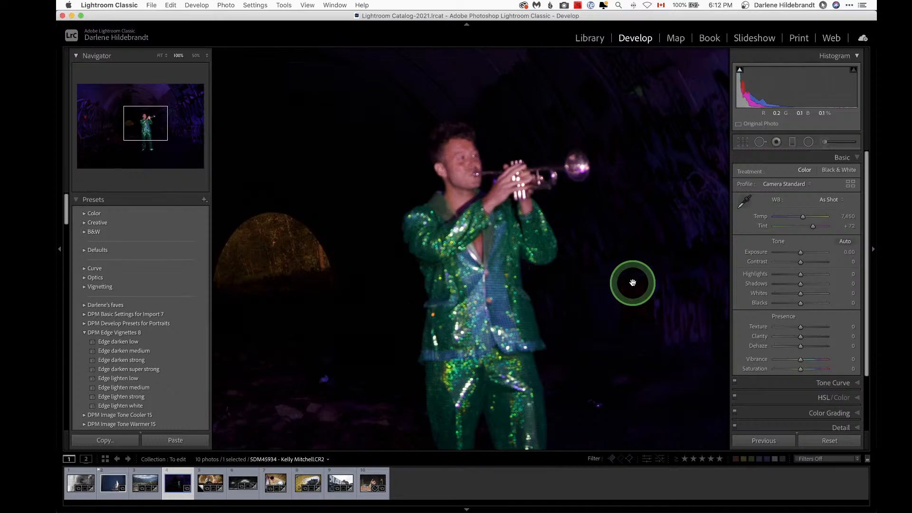
drag(647, 266, 448, 264)
drag(801, 252, 815, 255)
drag(814, 254, 812, 252)
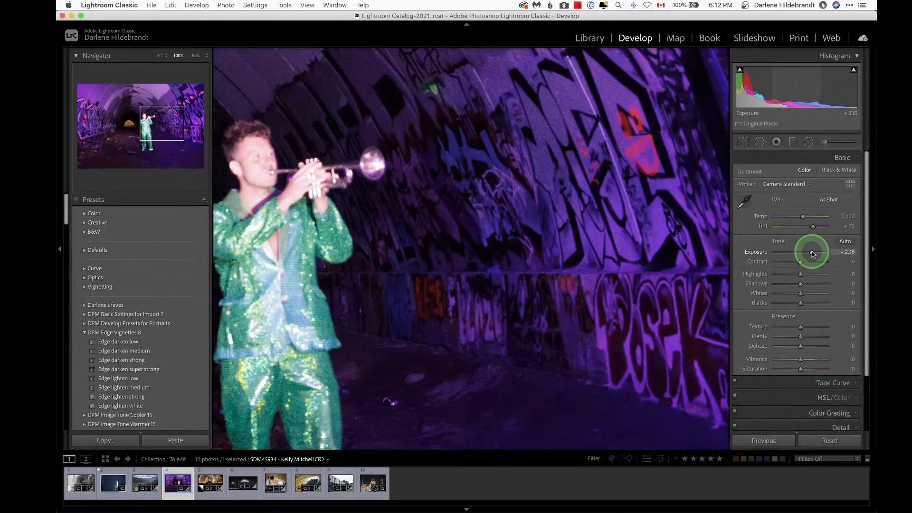
Step: Pan around the zoomed photo to inspect the tunnel walls, floor and the player's suit
drag(572, 216, 365, 236)
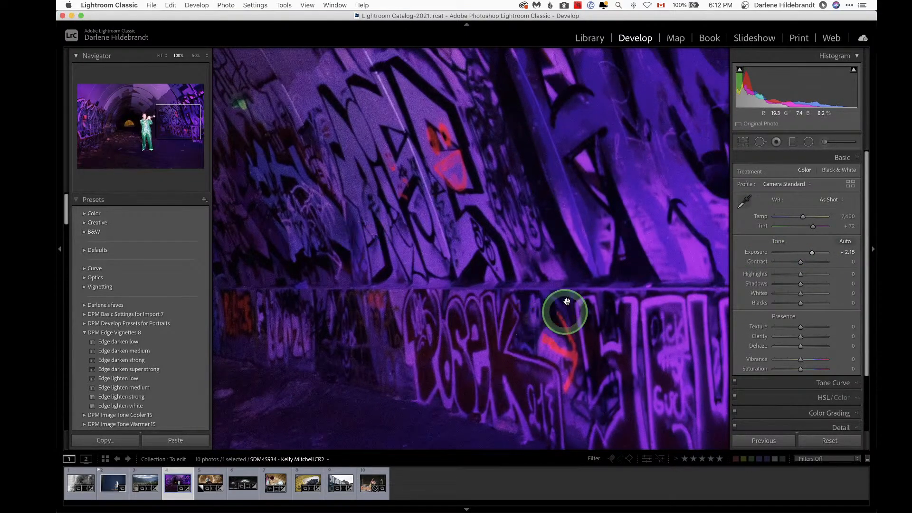
drag(442, 248, 564, 228)
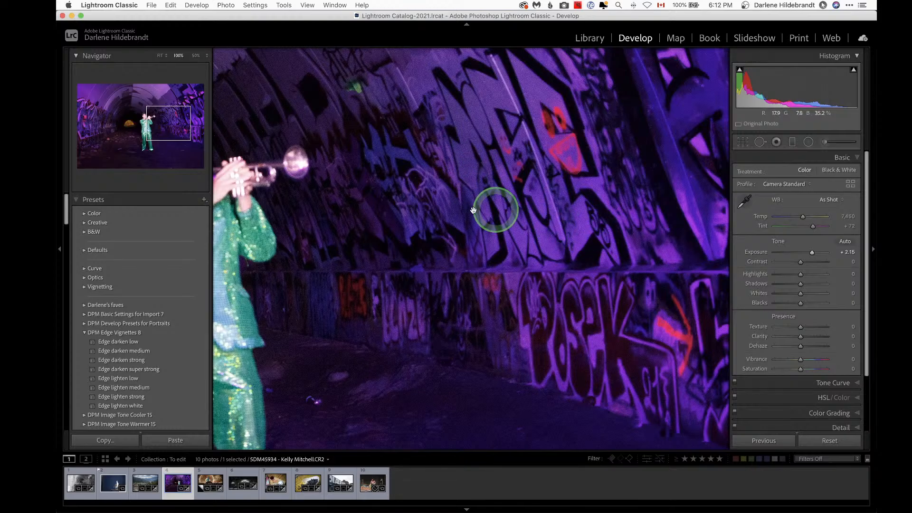
drag(374, 252, 668, 247)
drag(320, 271, 499, 264)
drag(380, 359, 404, 167)
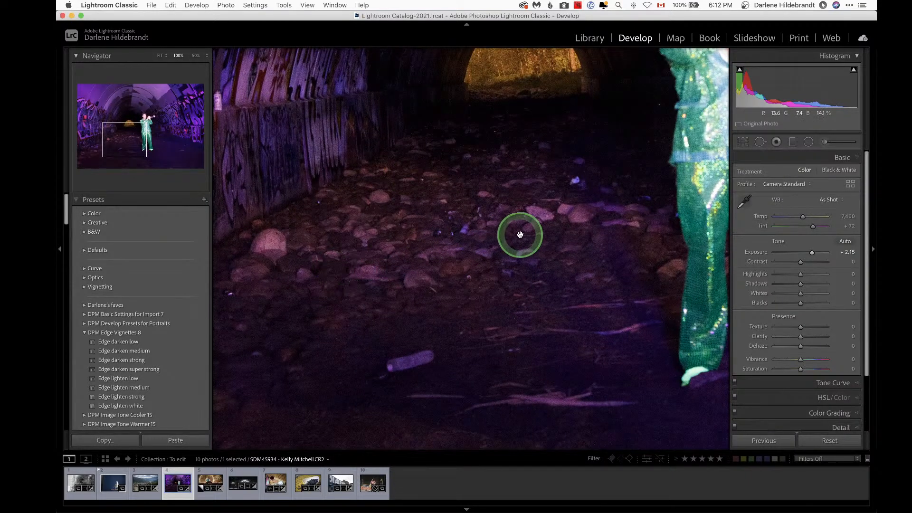
drag(523, 348, 534, 302)
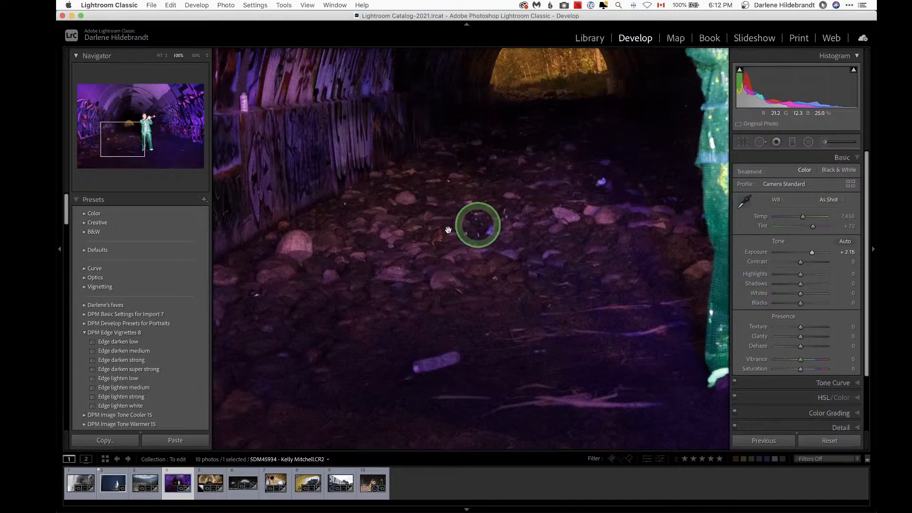
drag(485, 190, 440, 254)
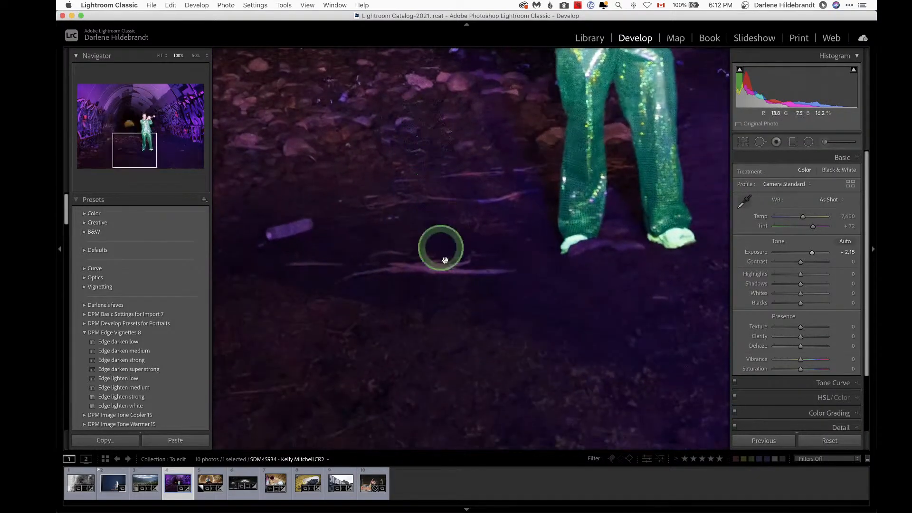
drag(526, 336, 425, 291)
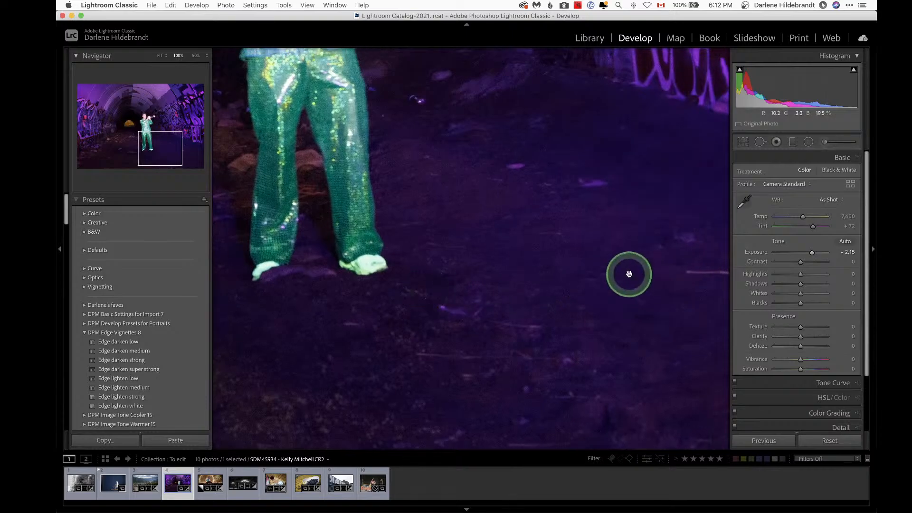
drag(536, 167, 490, 267)
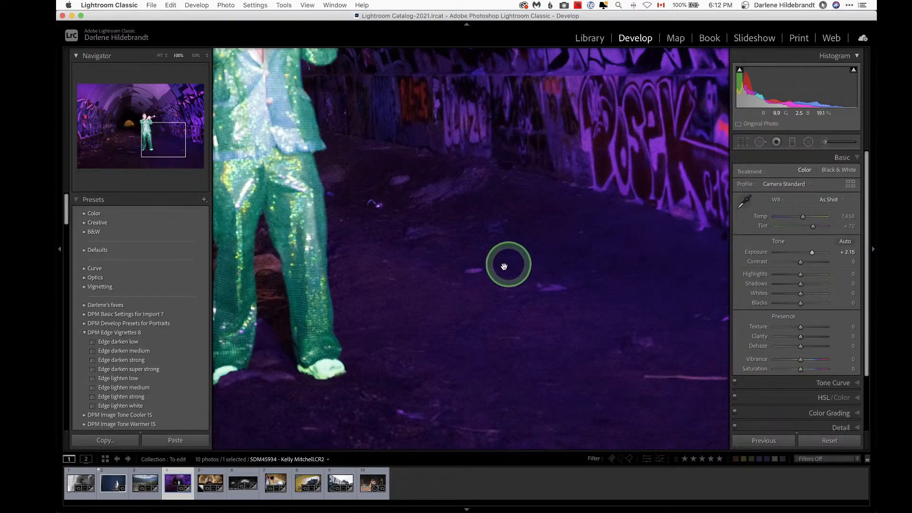
drag(415, 247, 645, 249)
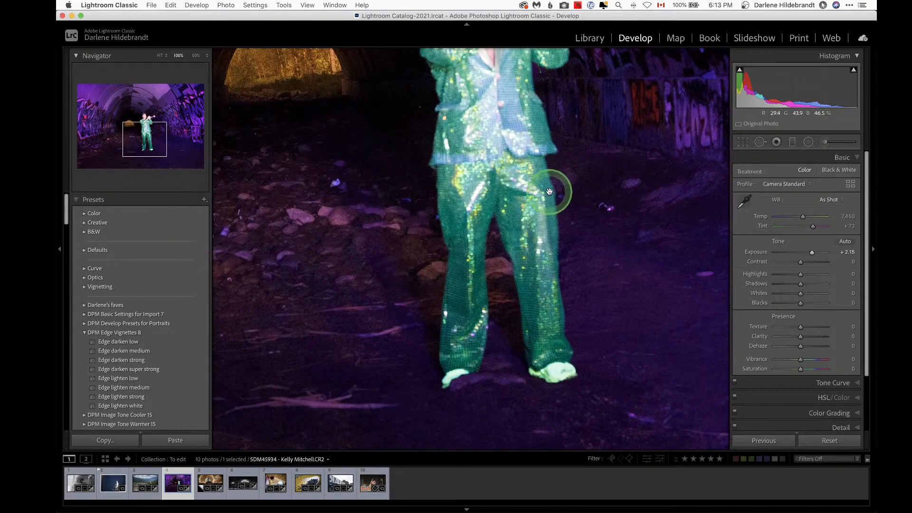
Step: Cycle the info overlay to show the exposure settings and pan back up to the trumpet player
key(i)
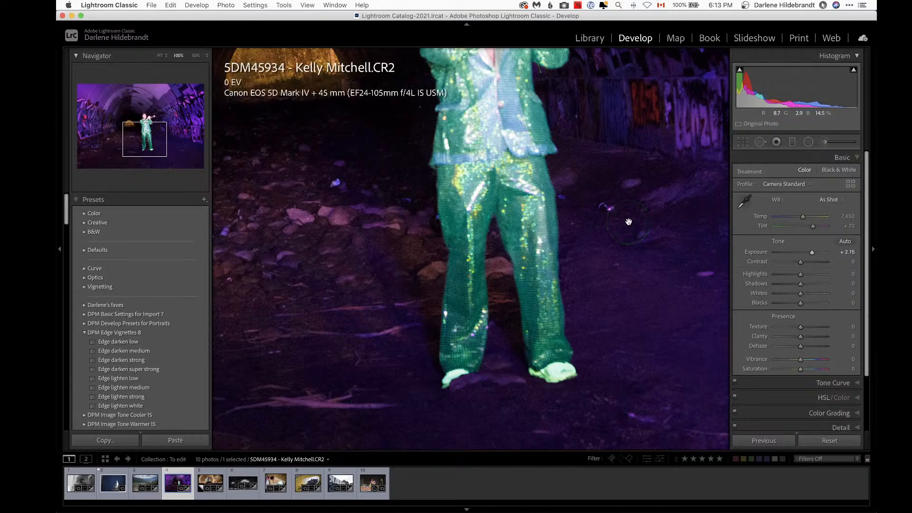
key(i)
click(621, 224)
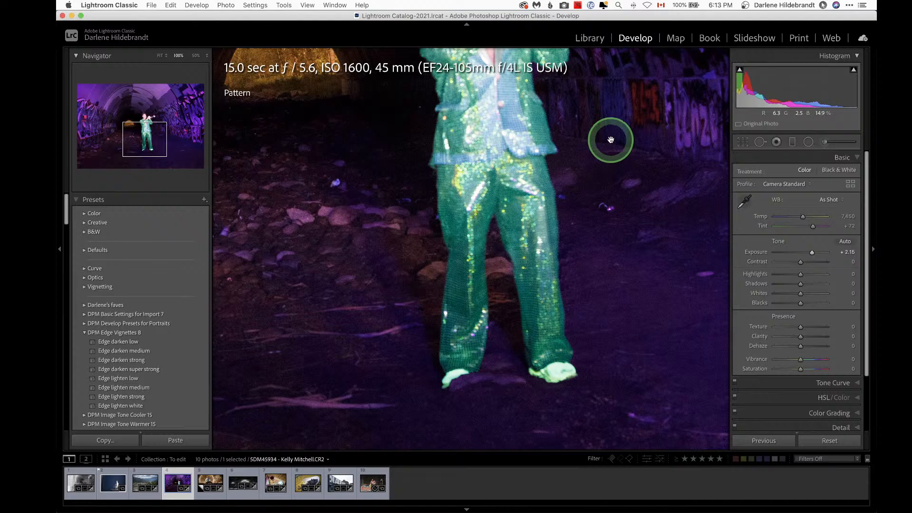
drag(609, 141, 613, 266)
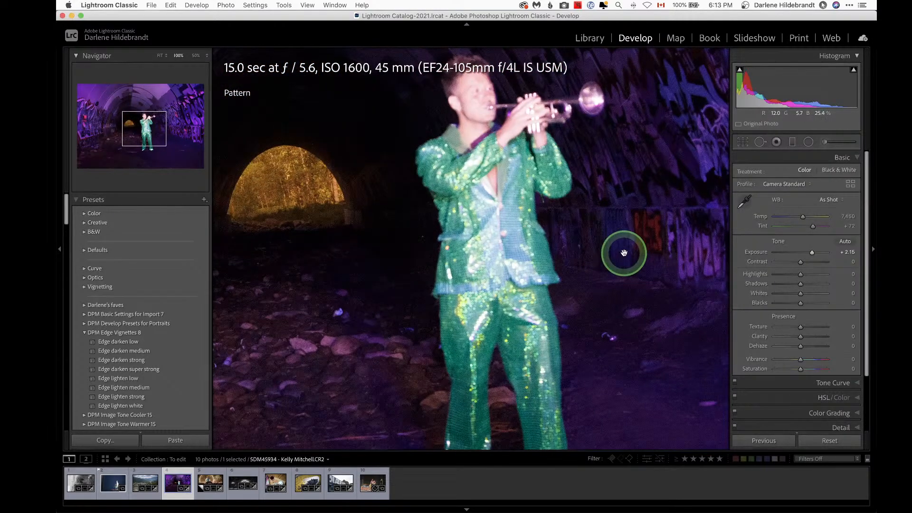
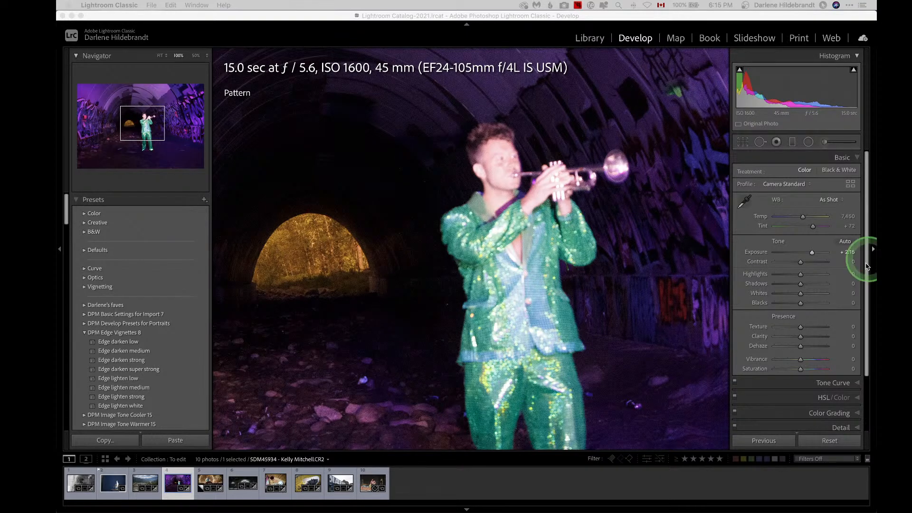
Step: Zoom the trumpet photo back to fit, open the rice terrace landscape photo from the grid, and cycle its info overlay
click(506, 274)
click(447, 273)
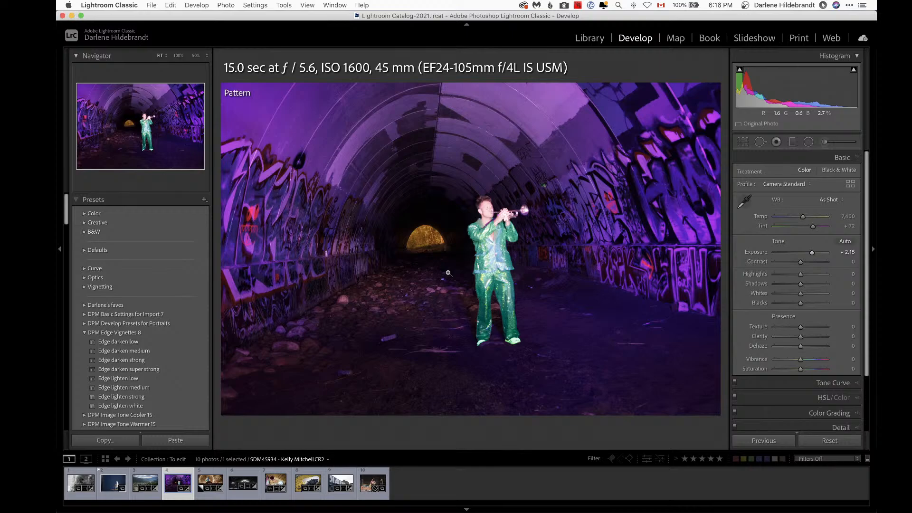
click(448, 274)
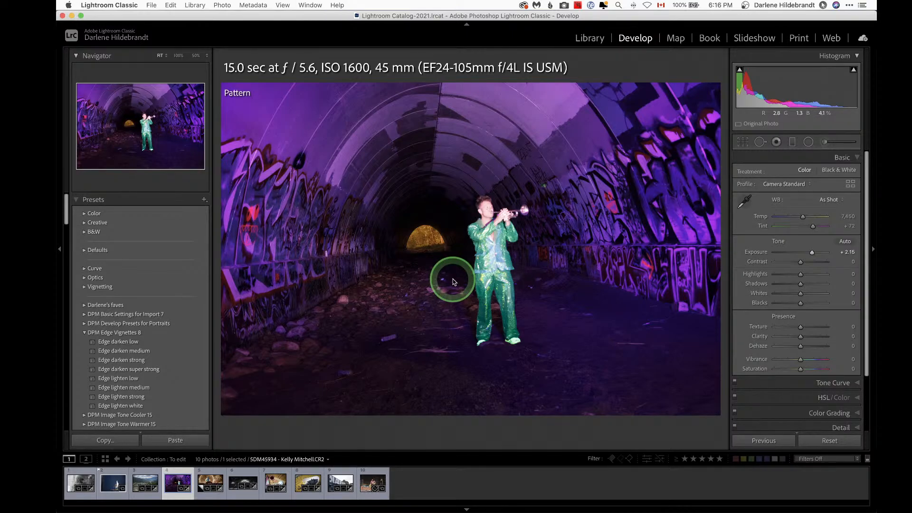
key(g)
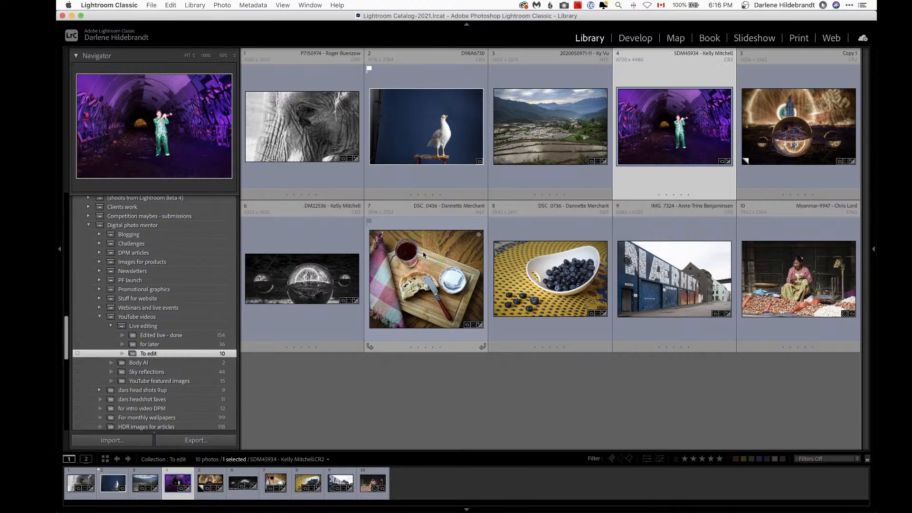
double_click(538, 135)
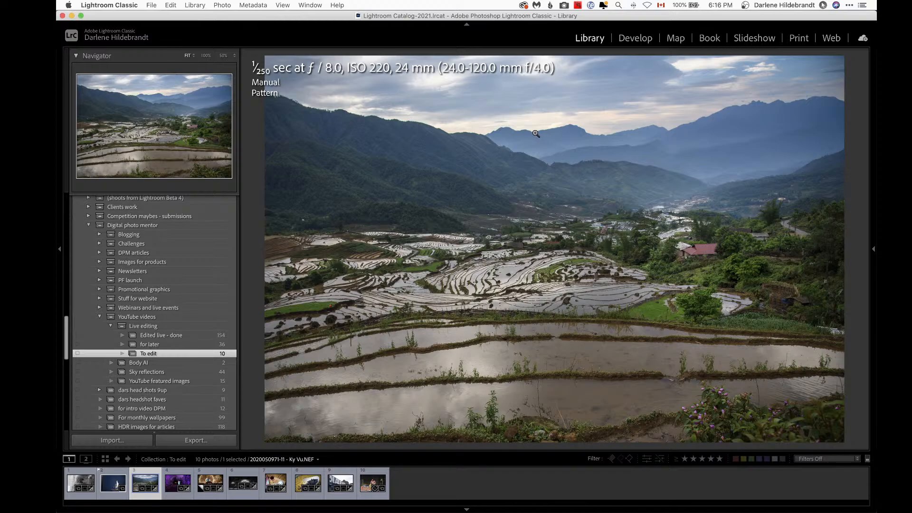
key(i)
key(i)
key(i)
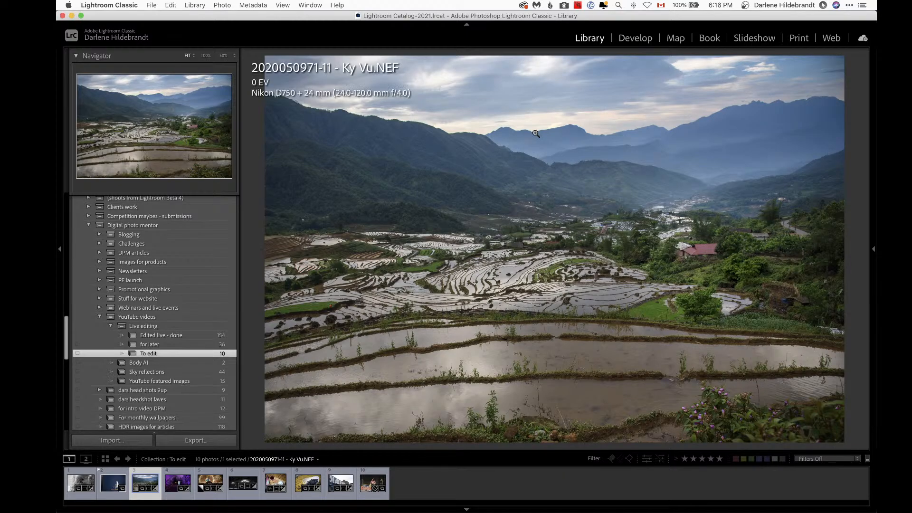
key(i)
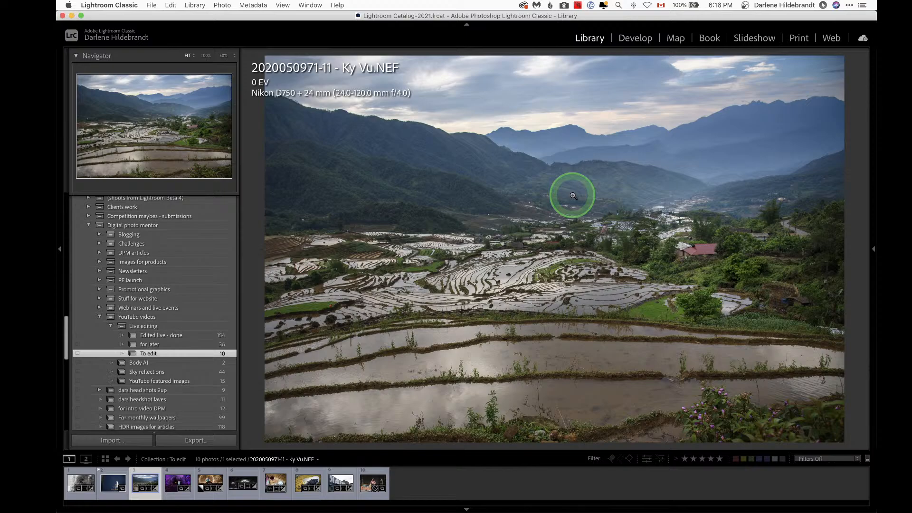
key(i)
key(i)
key(i)
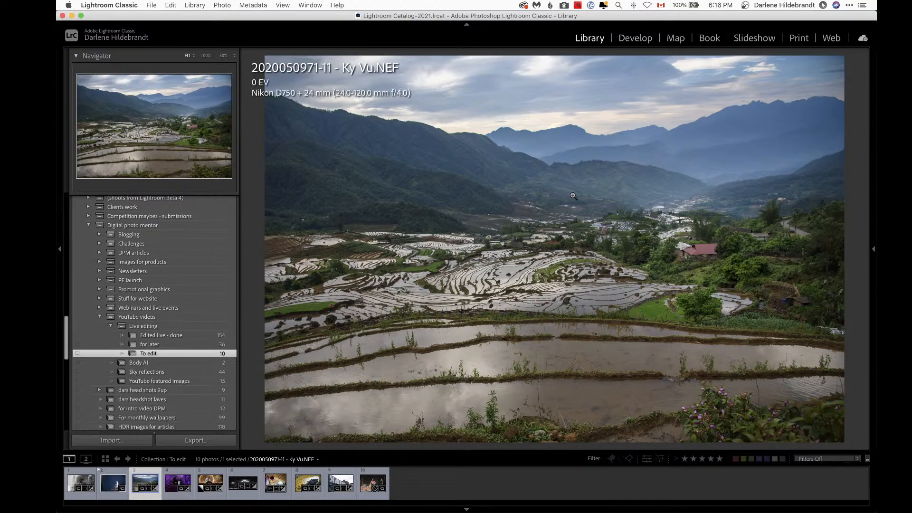
key(i)
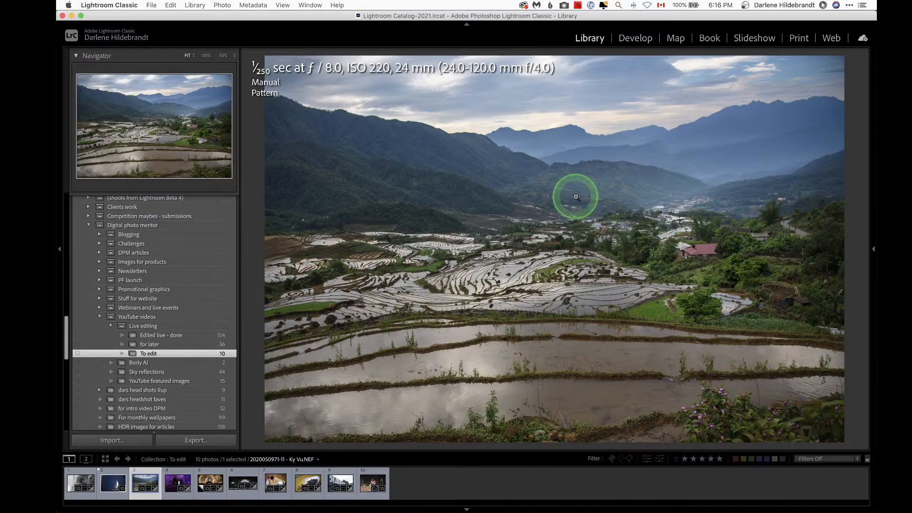
Step: Open the landscape in Develop and toggle the before/after view to compare its existing edits
key(d)
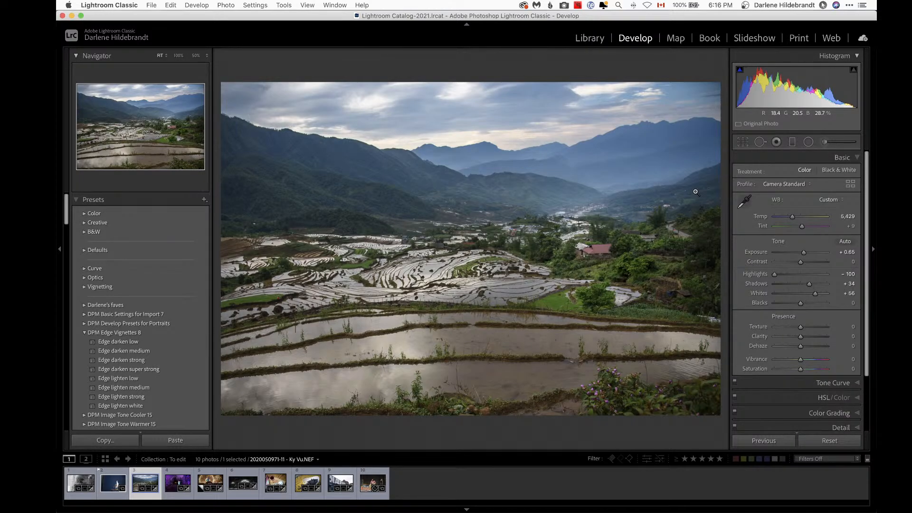
key(backslash)
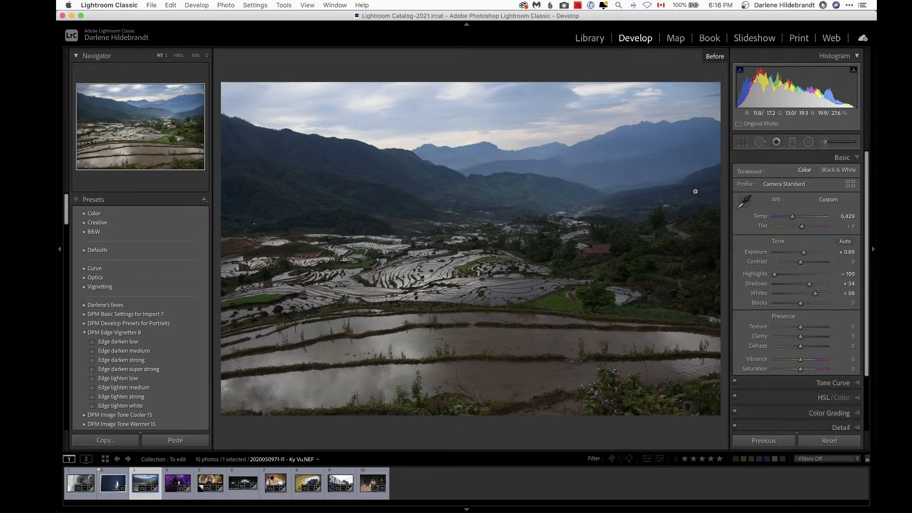
key(backslash)
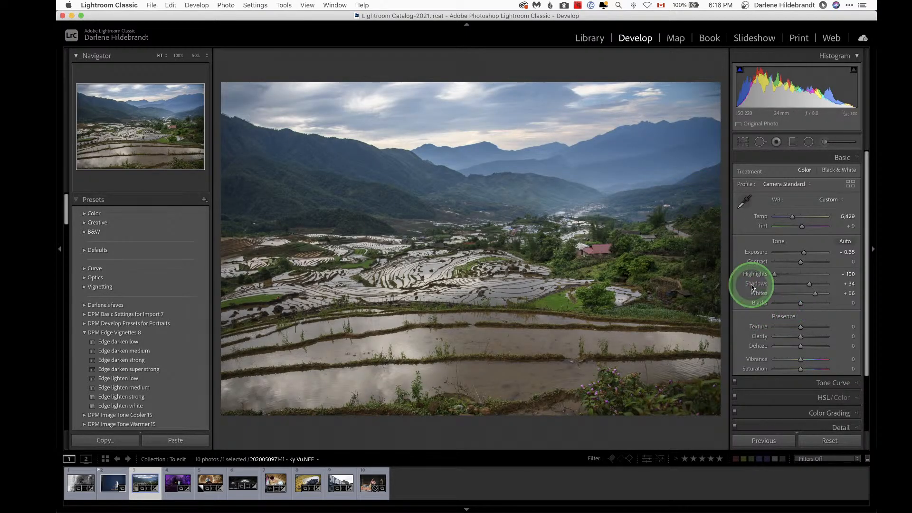
Step: With the Radial Filter tool, select the brightening filter and widen it over the rice terraces
key(shift+m)
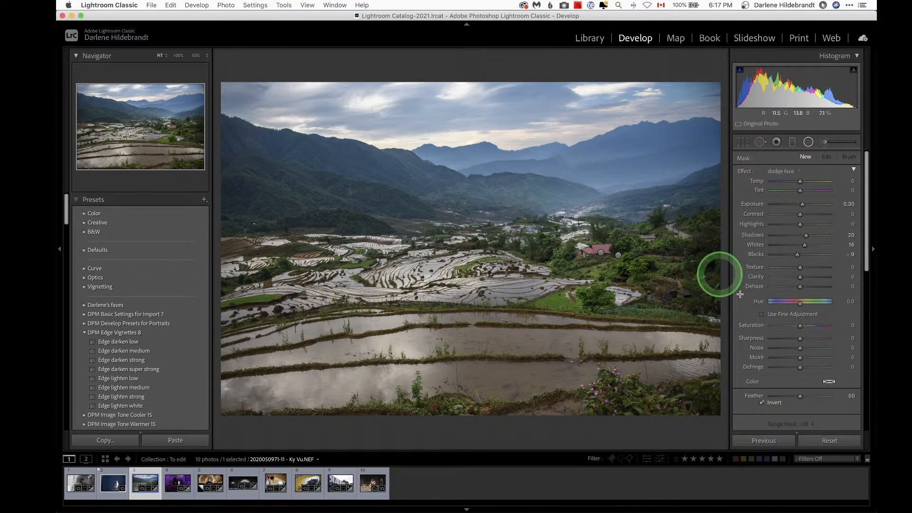
click(618, 256)
key(o)
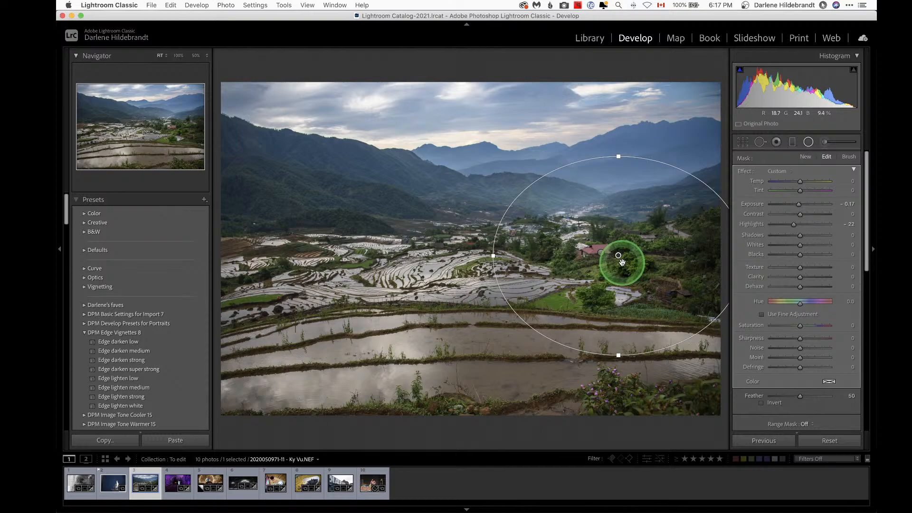
click(598, 252)
drag(621, 220, 572, 237)
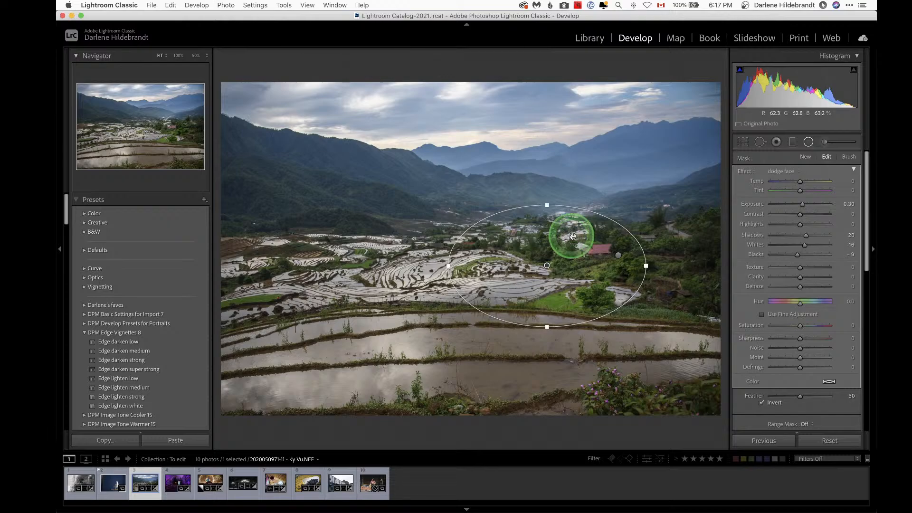
drag(446, 267, 395, 266)
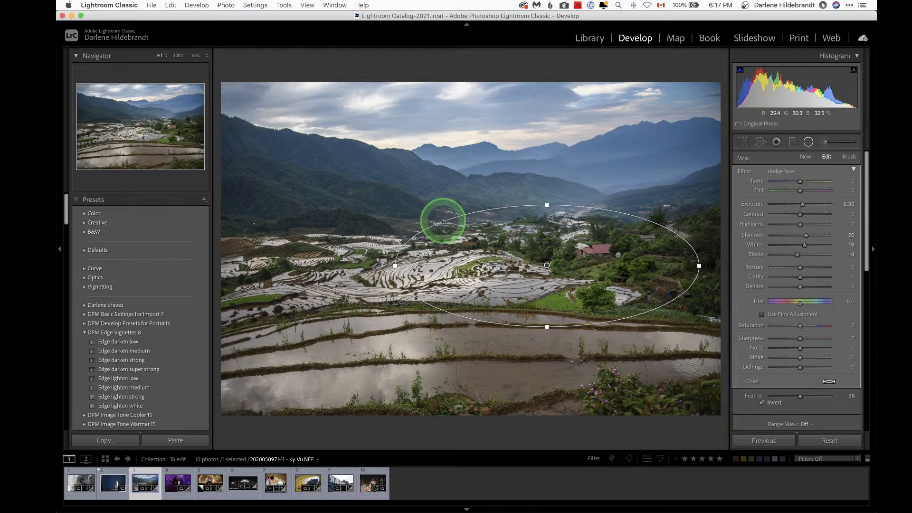
drag(444, 221, 447, 225)
Step: Select the darkening radial filter, move it over the valley and stretch its edges wider
click(617, 256)
drag(636, 233, 583, 238)
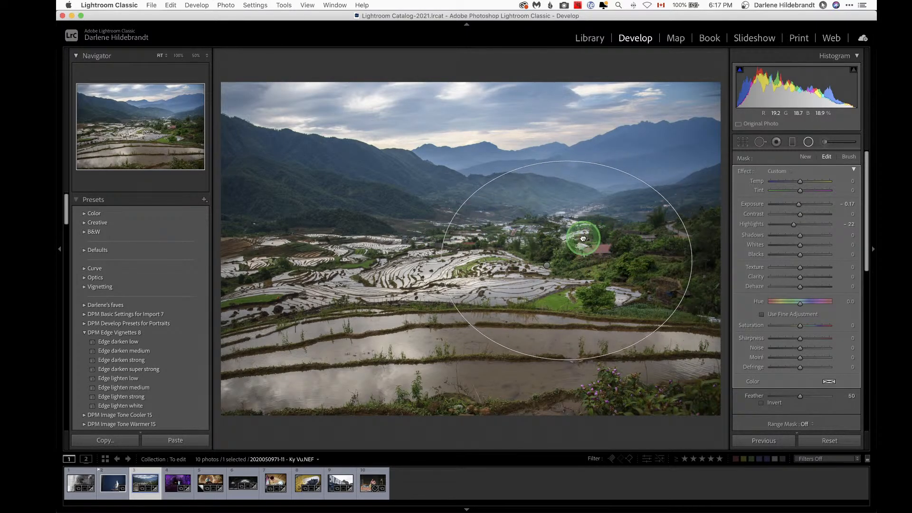
drag(370, 258, 359, 259)
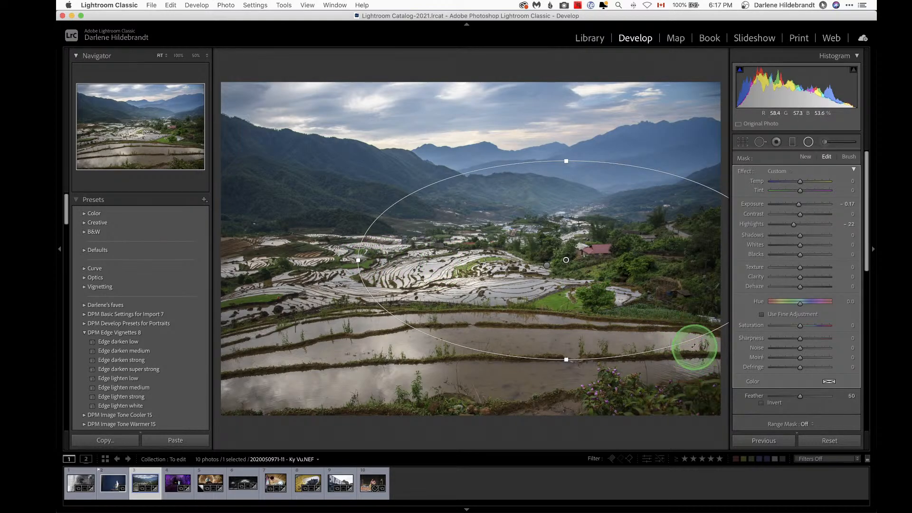
drag(694, 346, 699, 336)
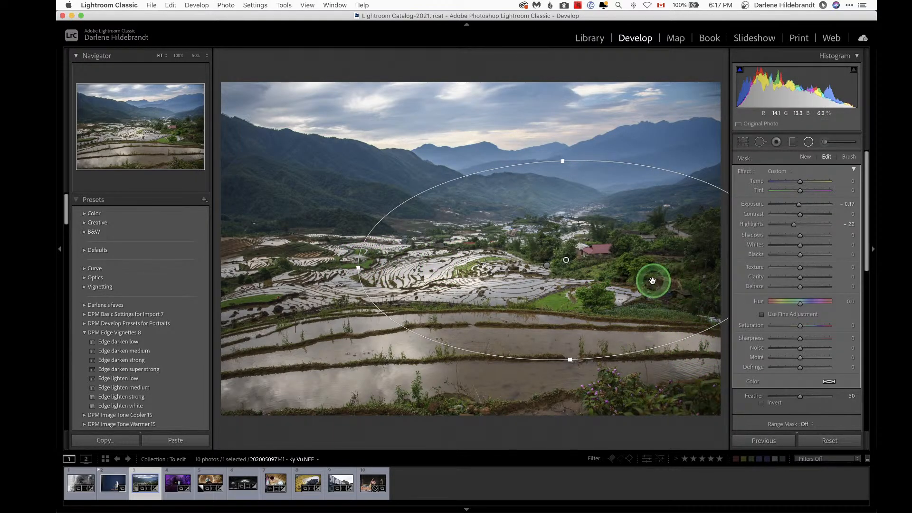
Step: Set the darkening filter's exposure to -1.32 and highlights to -77, checking its mask overlay
scroll(803, 311, down, 3)
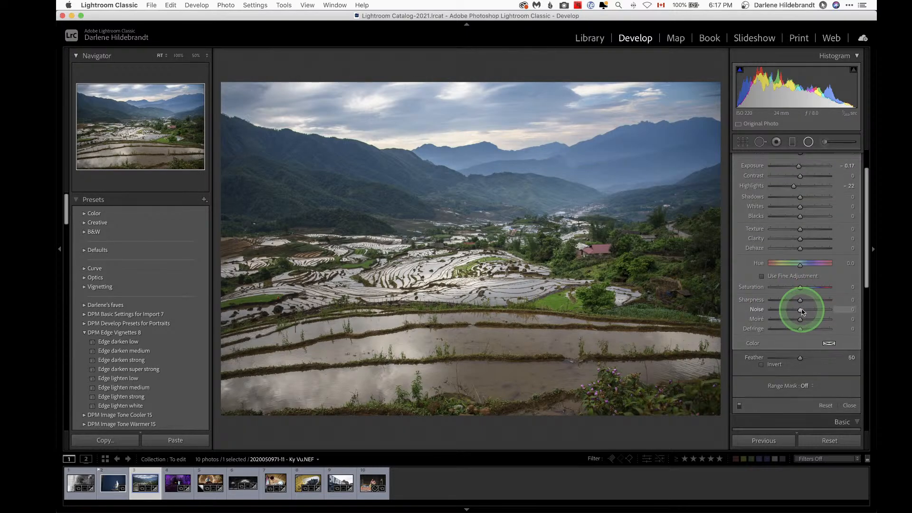
scroll(802, 311, up, 1)
click(779, 205)
click(799, 184)
drag(799, 184, 791, 184)
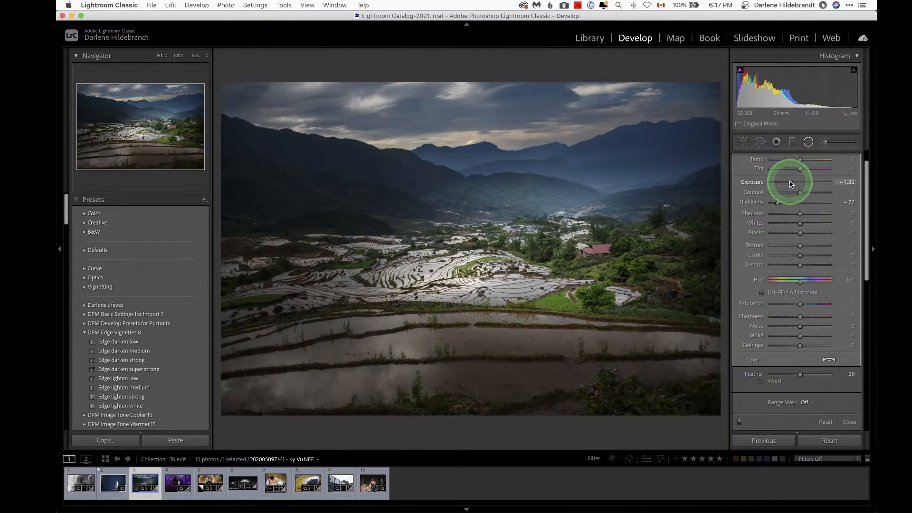
key(o)
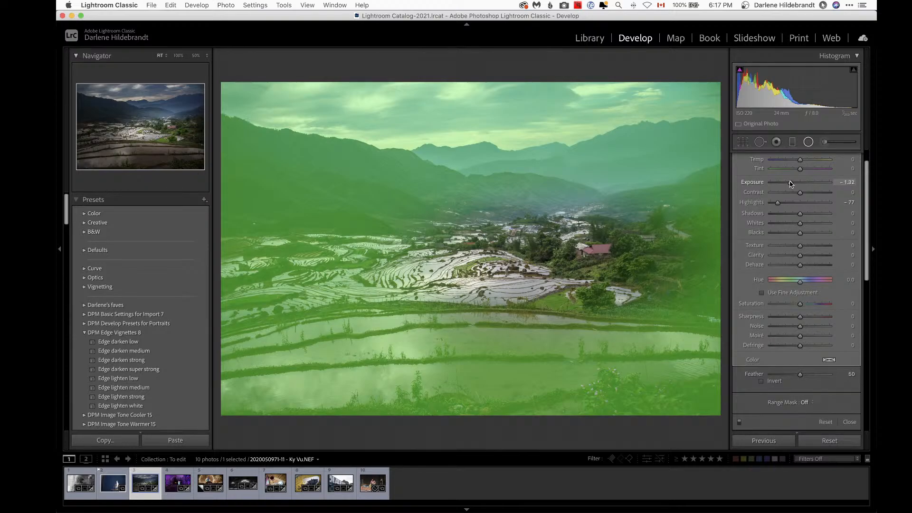
click(791, 184)
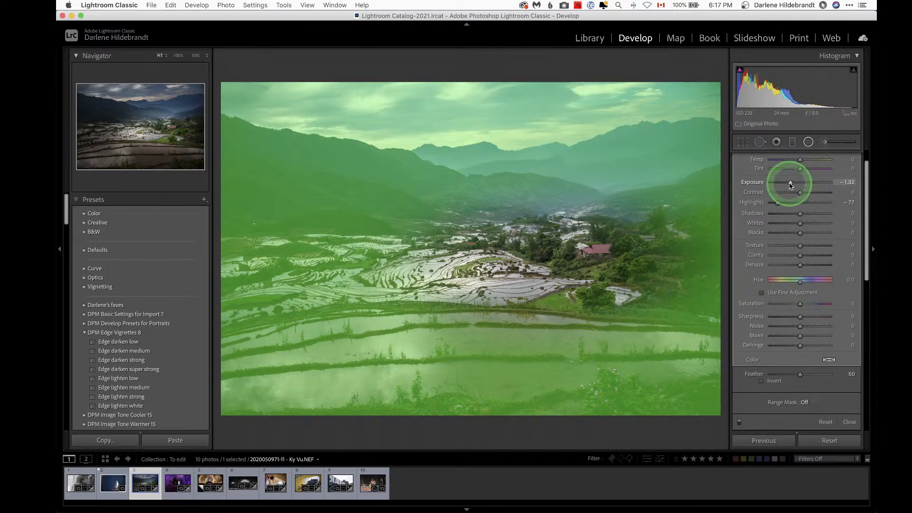
key(o)
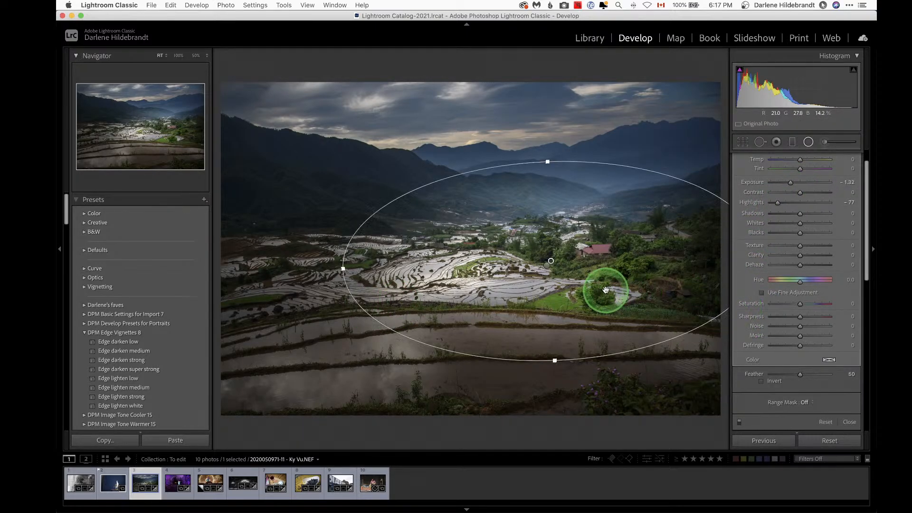
Step: Select the brightening filter and set its Texture to 30 and Clarity to 24
click(550, 261)
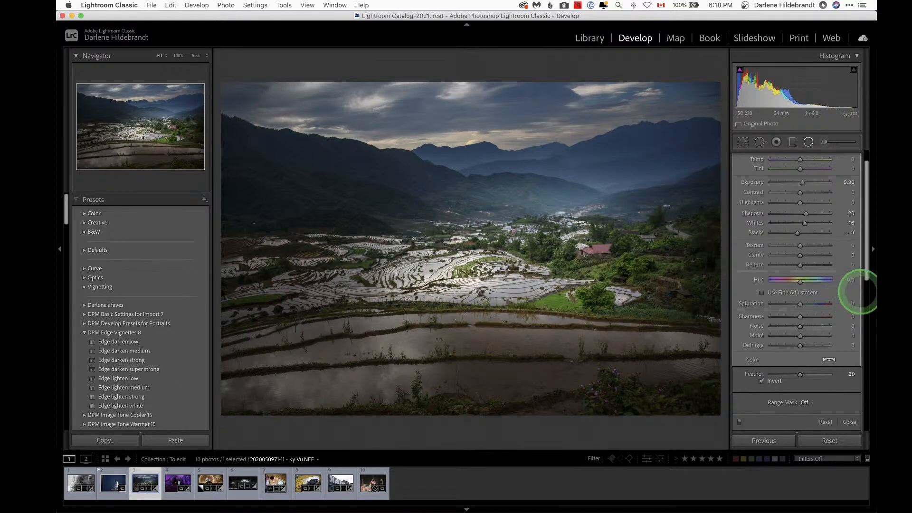
key(o)
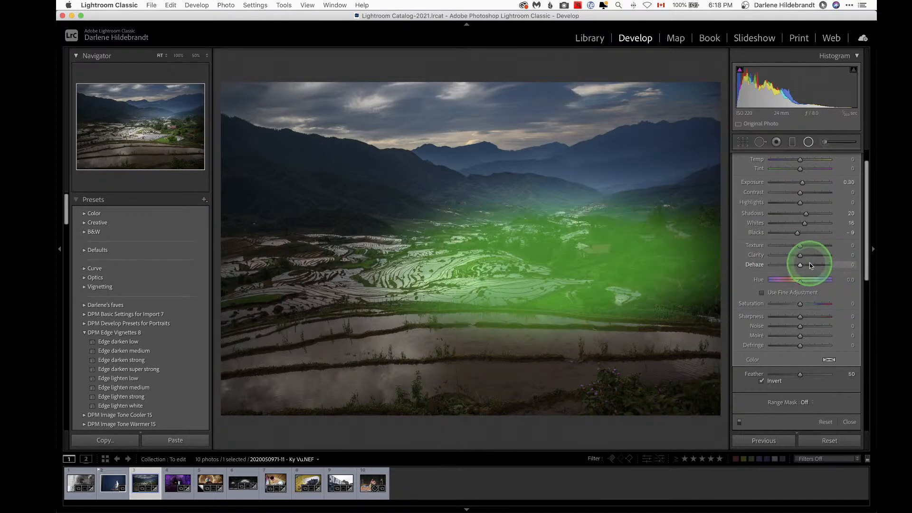
key(o)
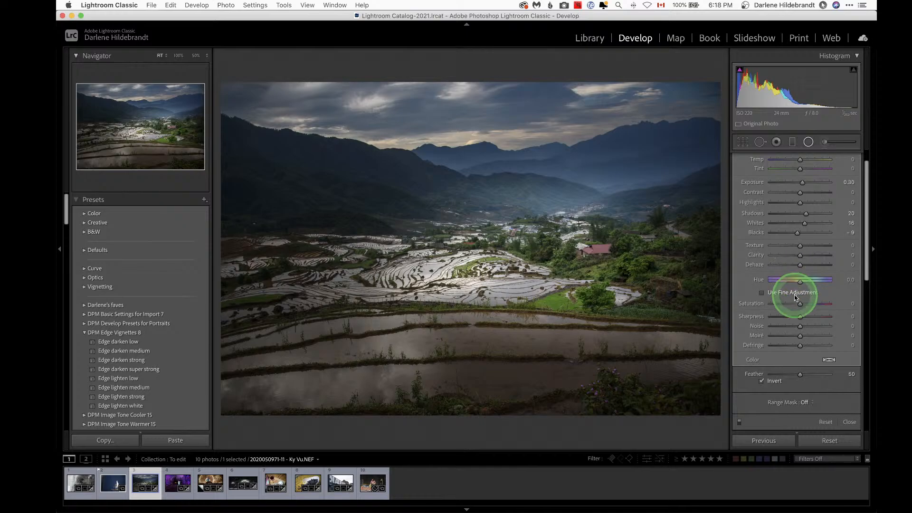
click(809, 246)
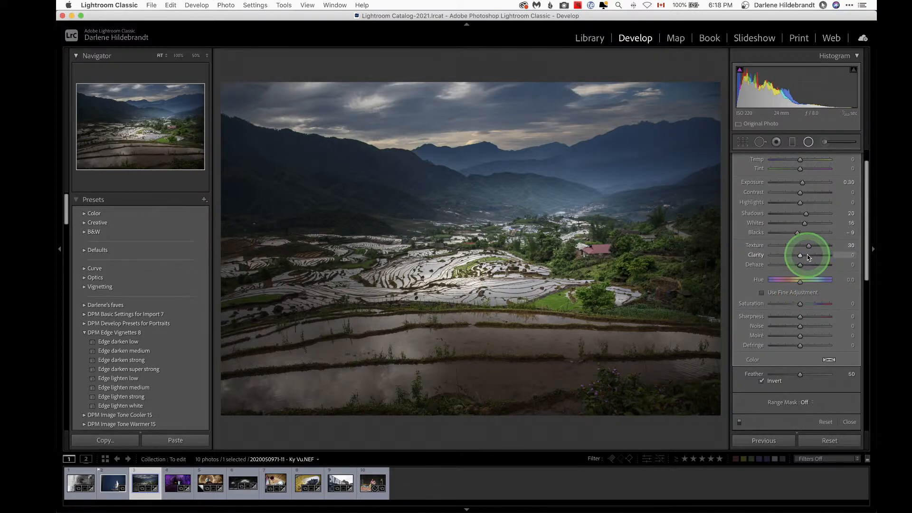
click(808, 256)
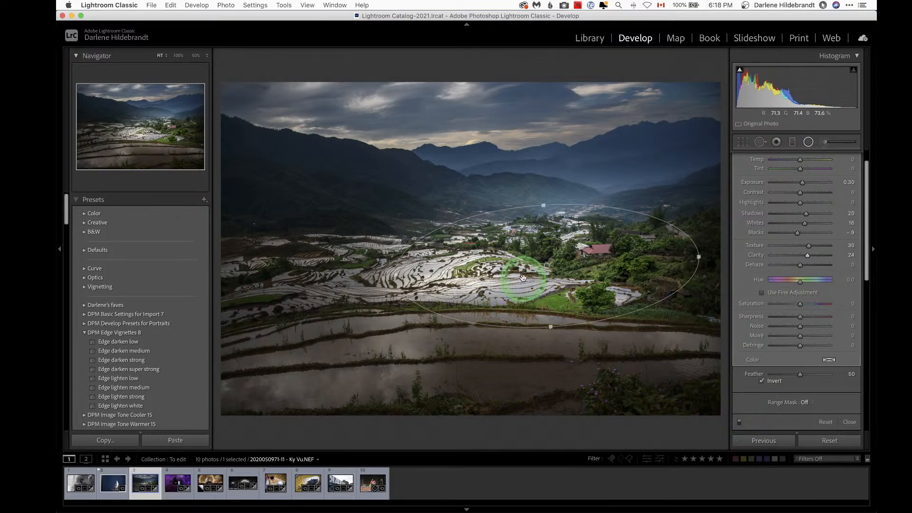
Step: Select the darkening filter and set its exposure to -0.32 and highlights to -45
click(551, 262)
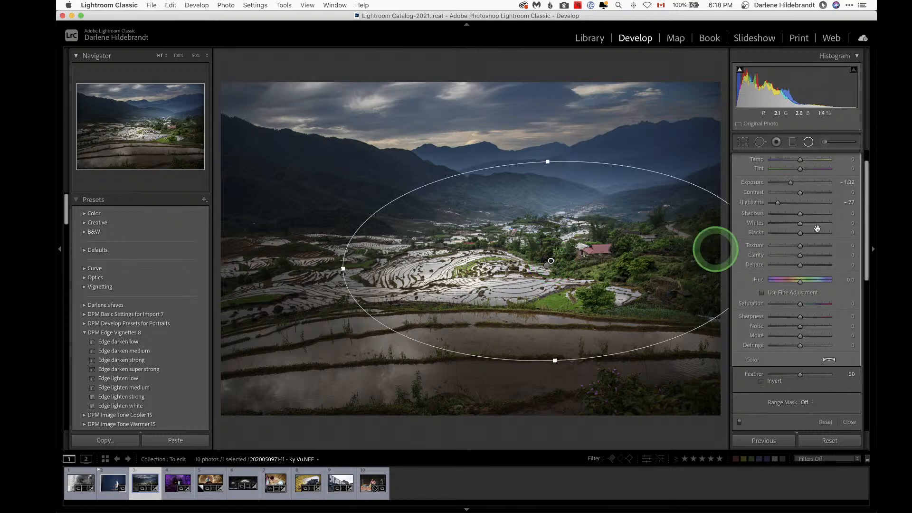
drag(791, 185, 787, 204)
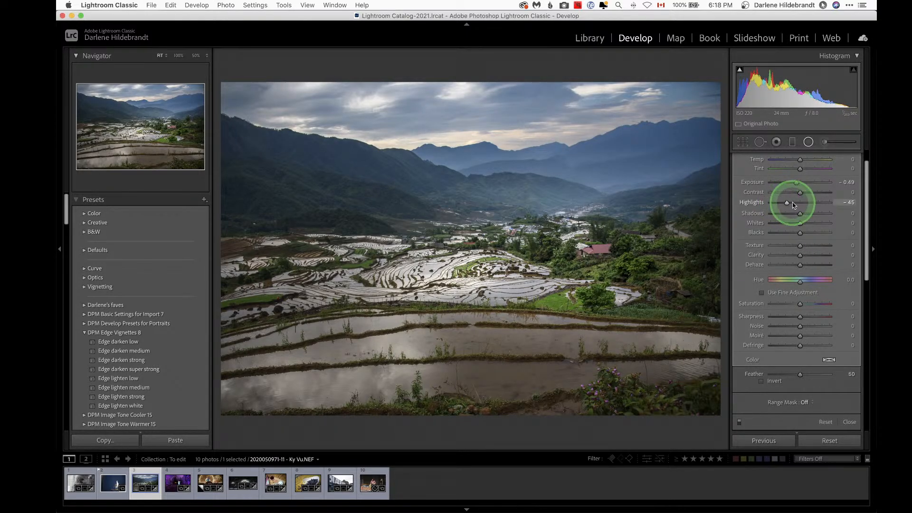
drag(797, 183, 798, 183)
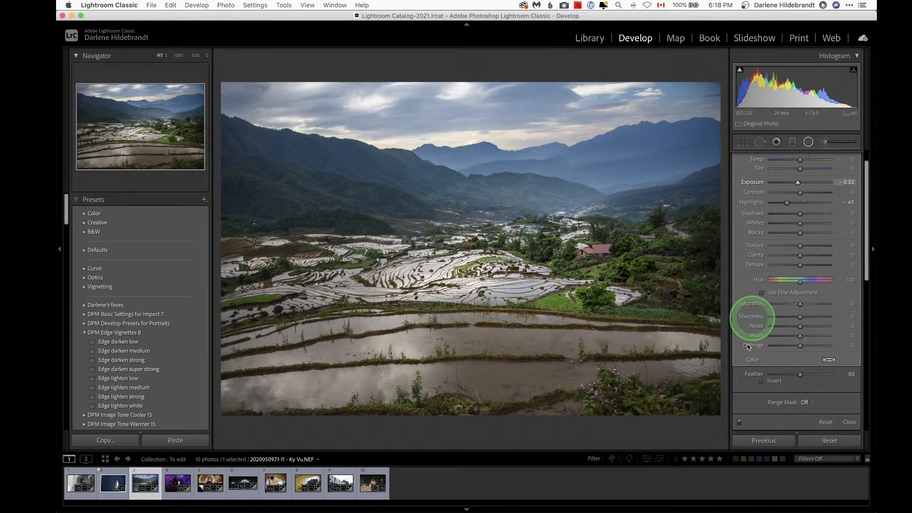
Step: Toggle the radial filters off and on to compare, then close the Radial Filter tool
click(740, 423)
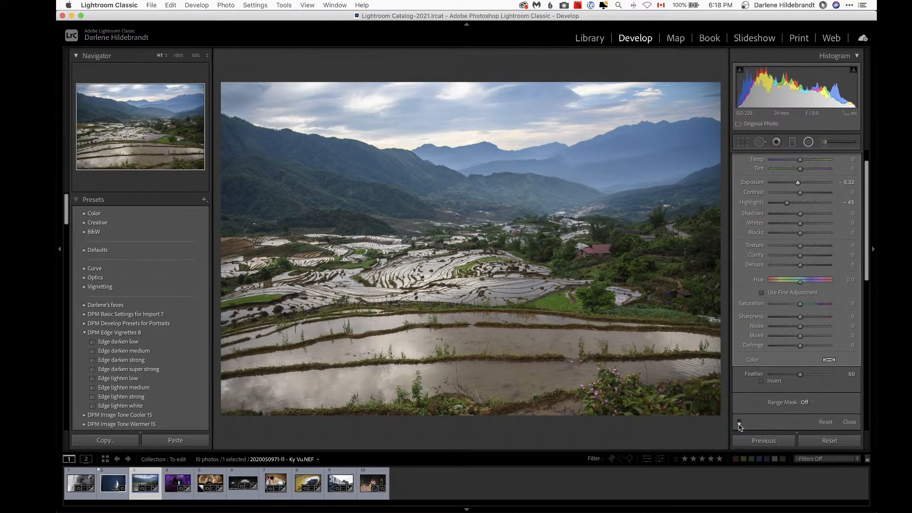
click(739, 423)
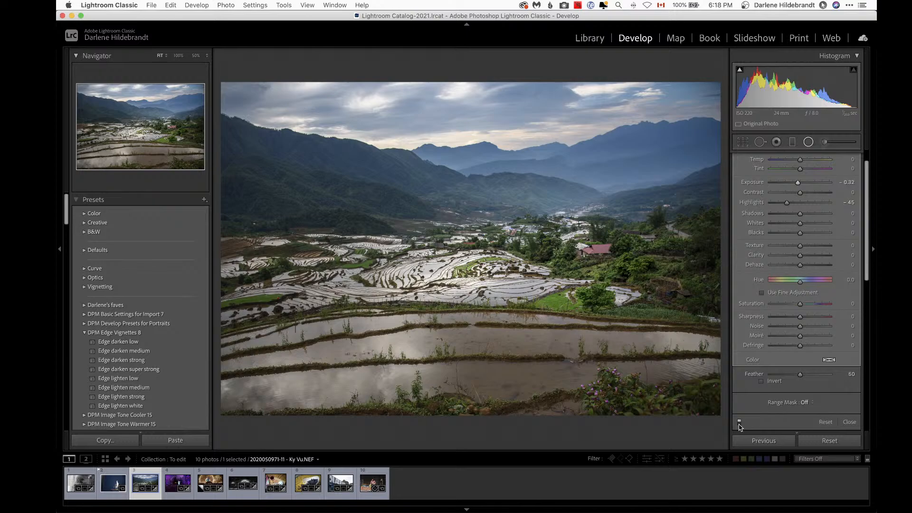
key(shift+m)
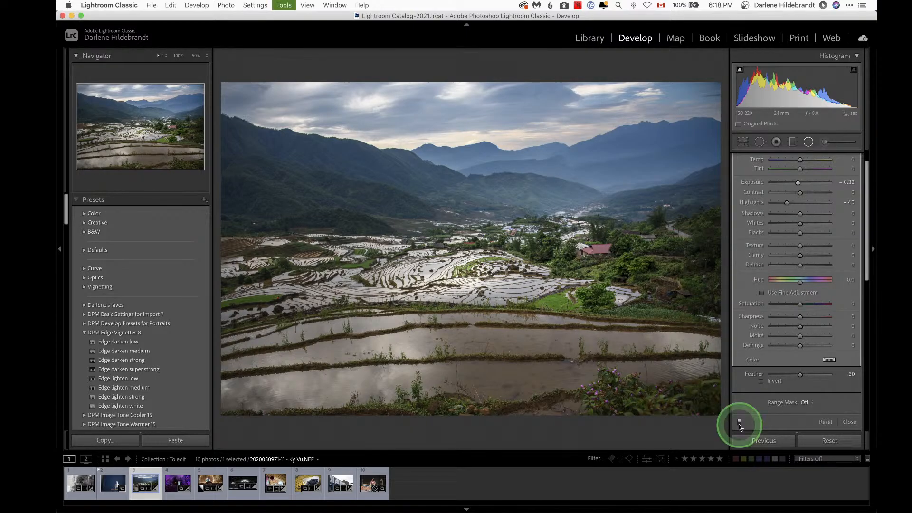
key(shift+m)
key(shift+m)
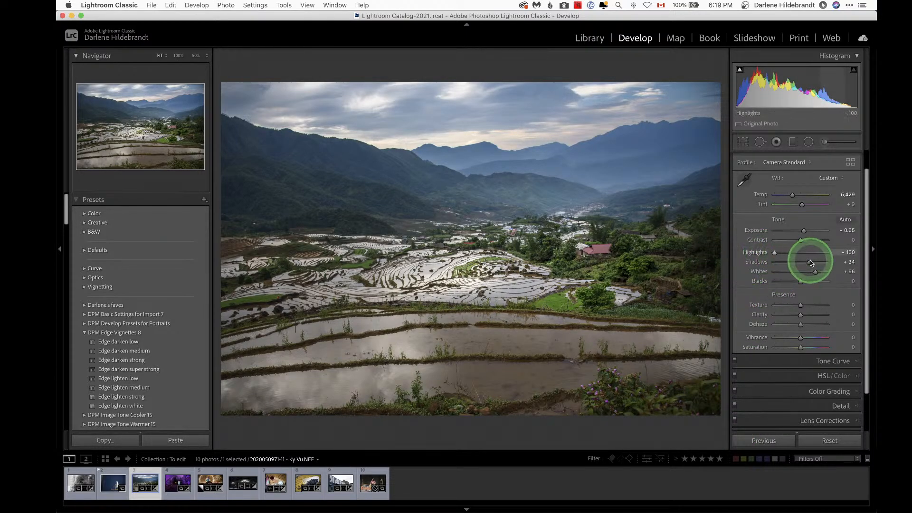
Step: Select the existing sky graduated filter and toggle it off and on to compare its effect
key(m)
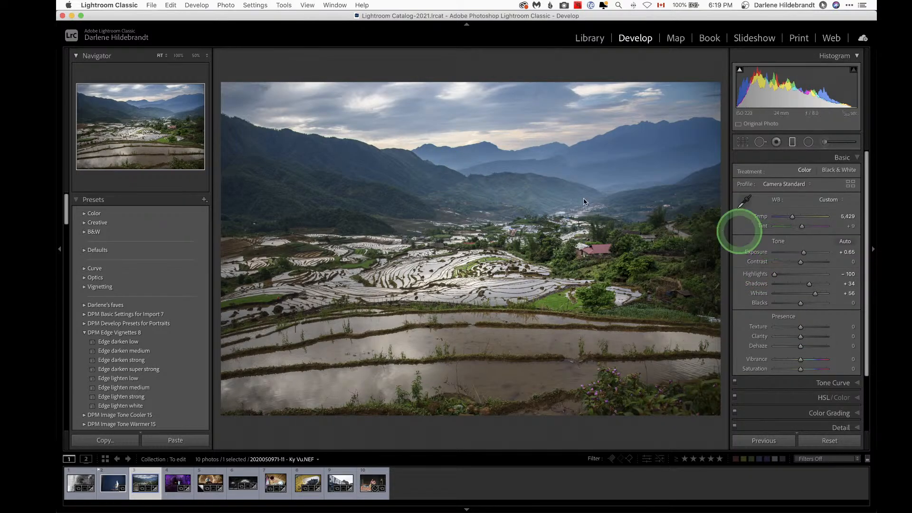
click(450, 169)
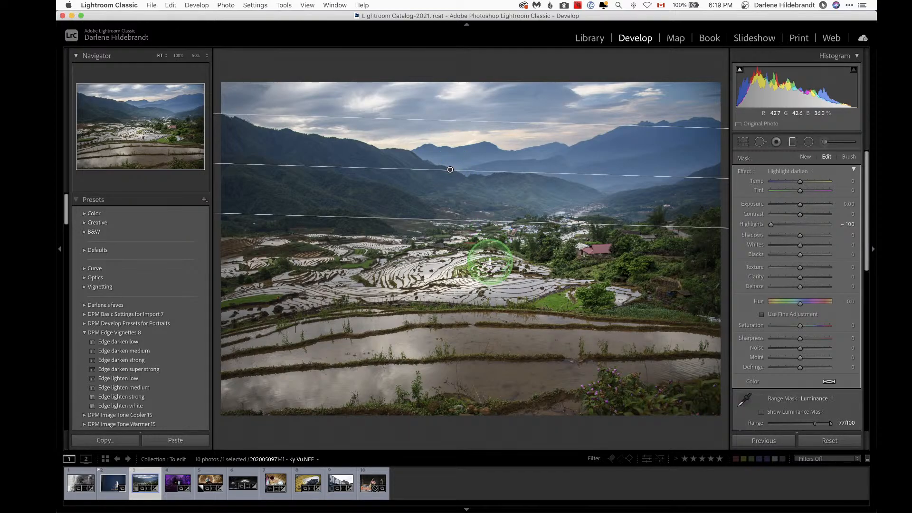
key(h)
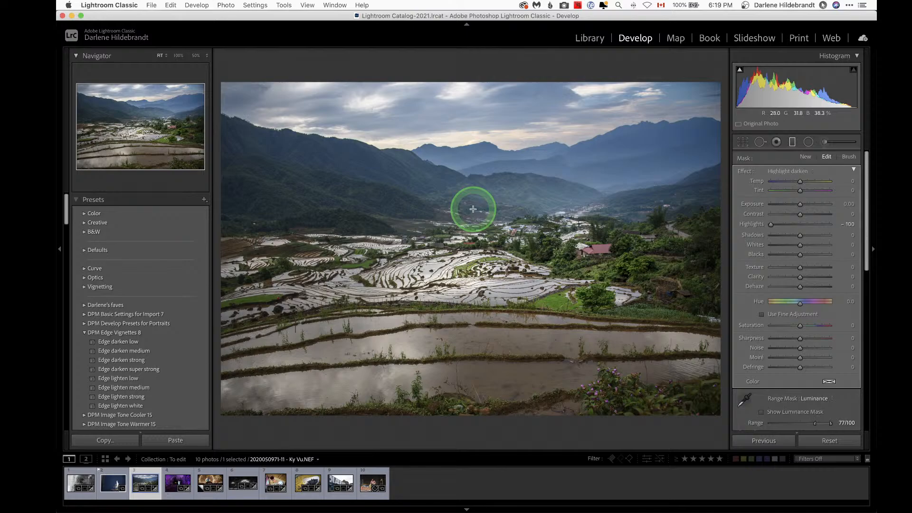
key(h)
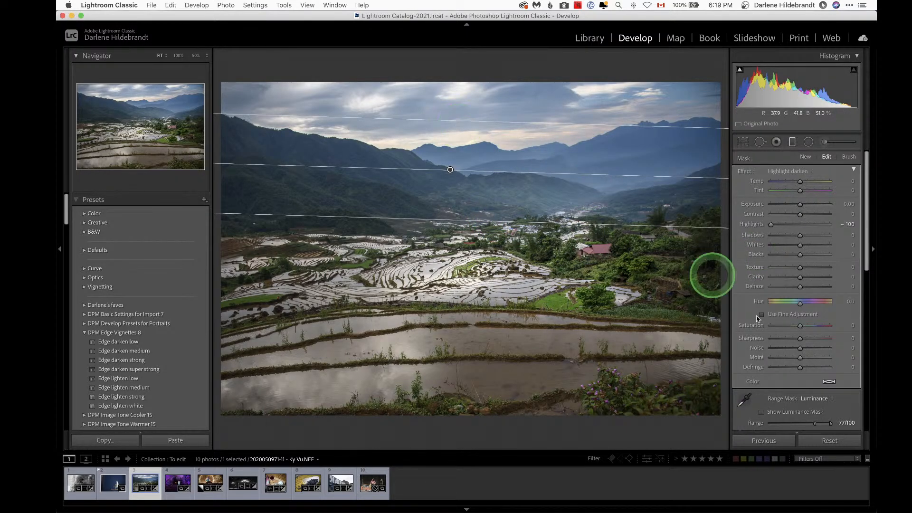
scroll(771, 361, down, 3)
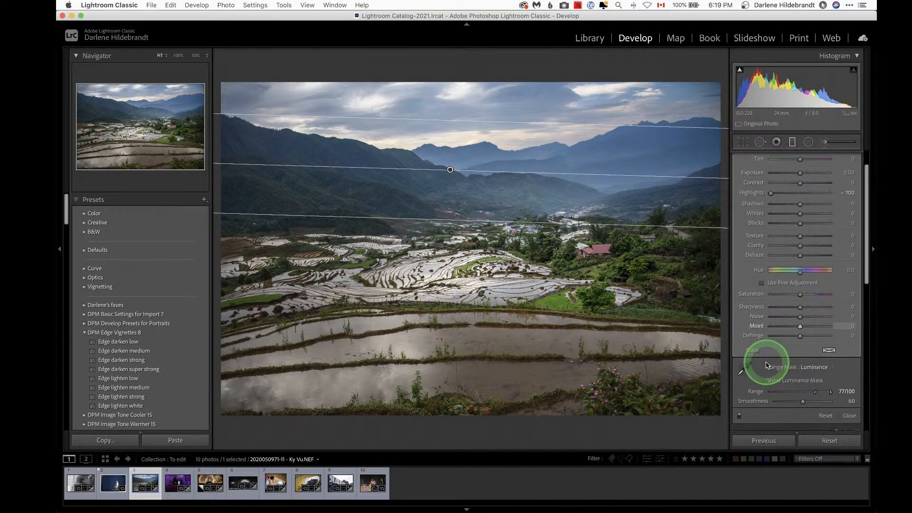
click(739, 417)
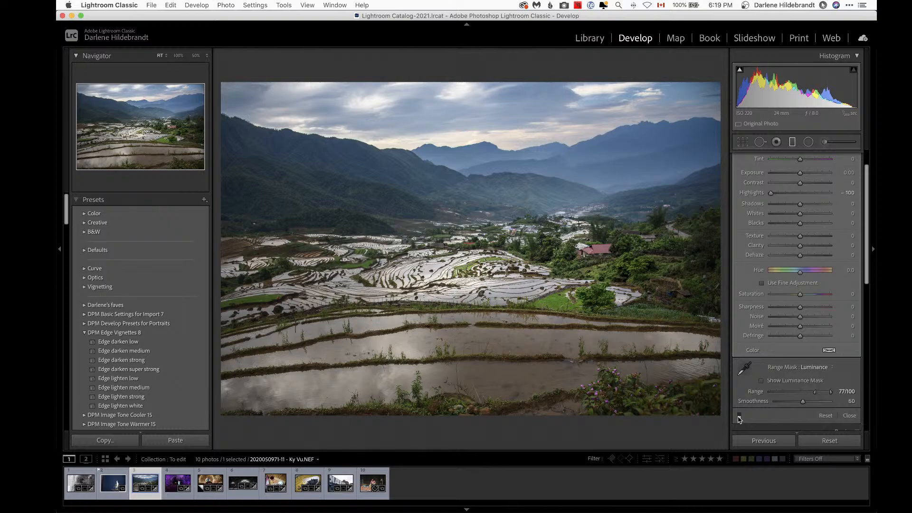
click(739, 417)
click(740, 417)
click(739, 416)
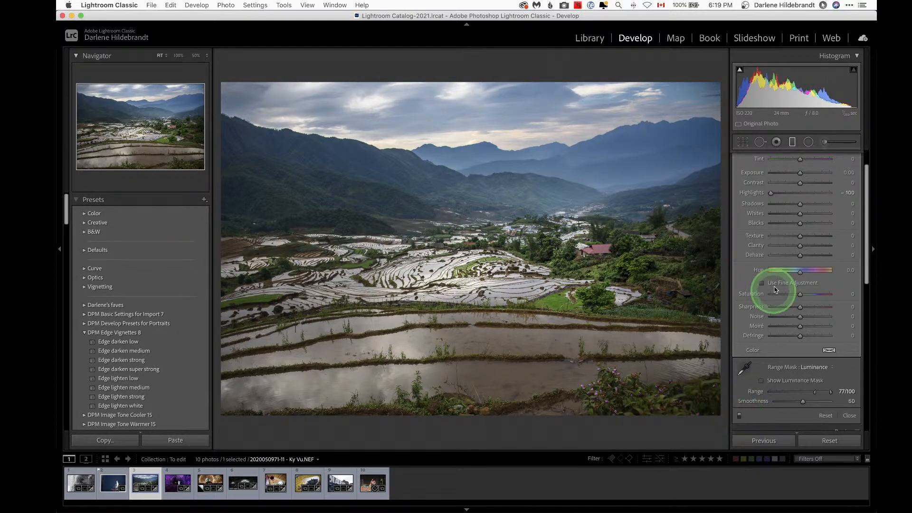
Step: Show the luminance mask and set the graduated filter's luminance range mask to about 84/100
scroll(783, 278, up, 2)
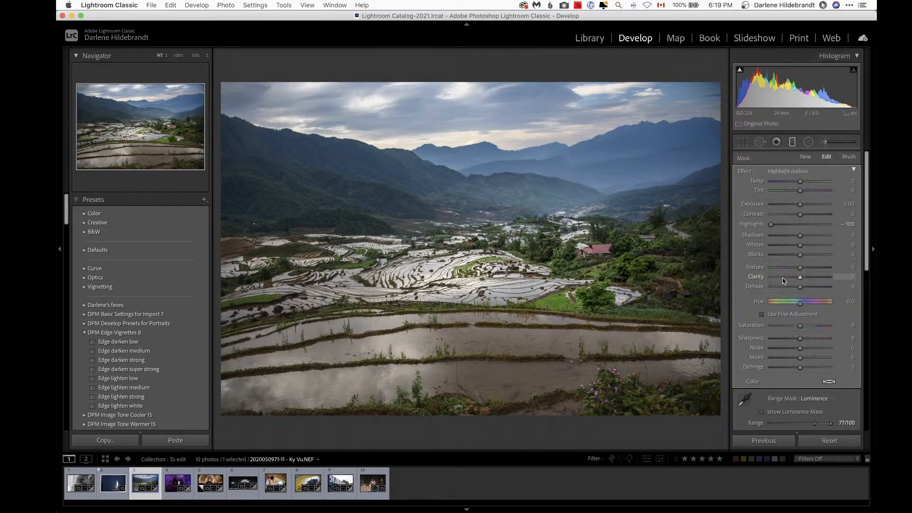
scroll(782, 324, down, 4)
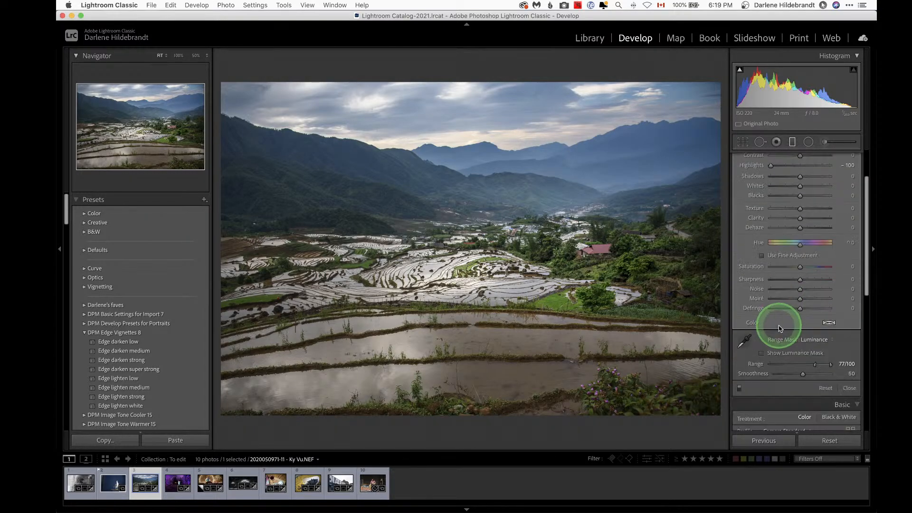
click(762, 354)
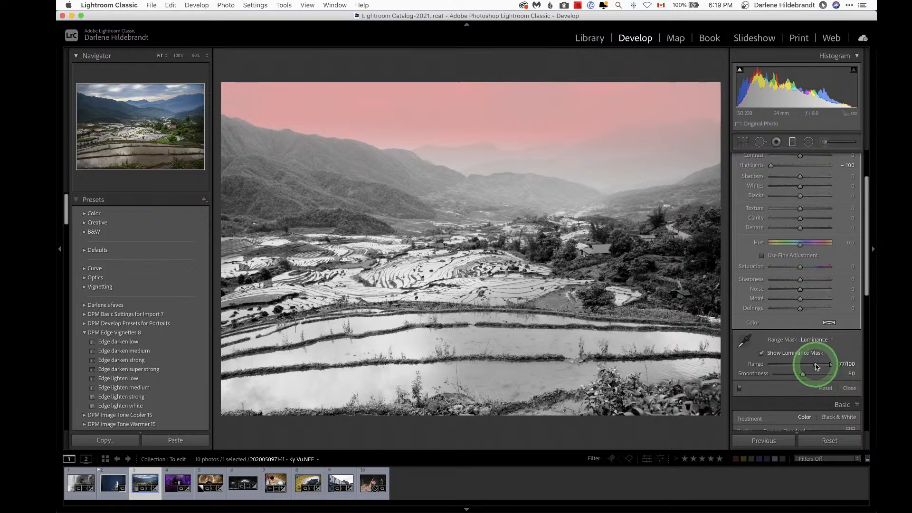
drag(816, 365, 769, 367)
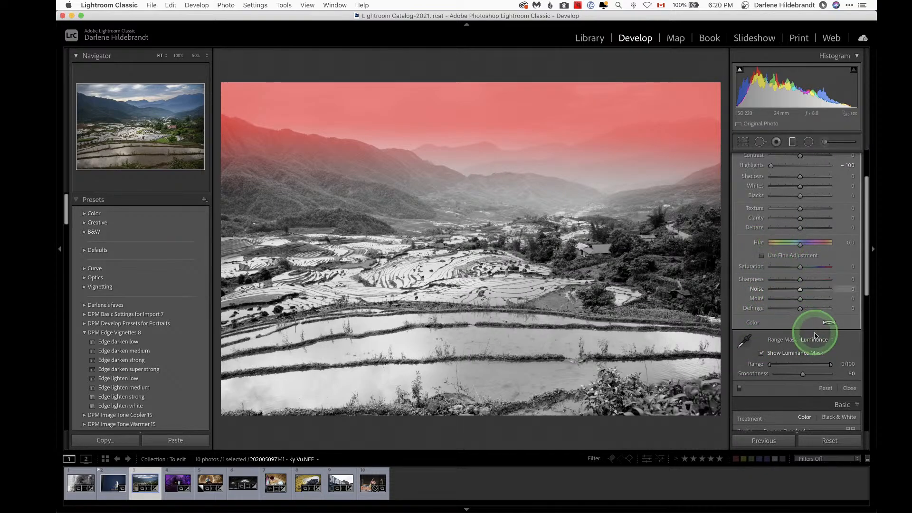
click(829, 340)
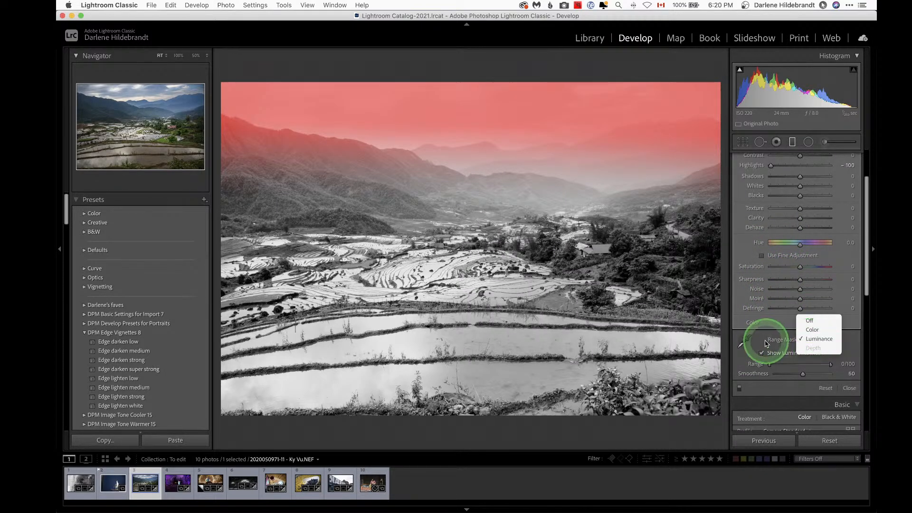
click(831, 342)
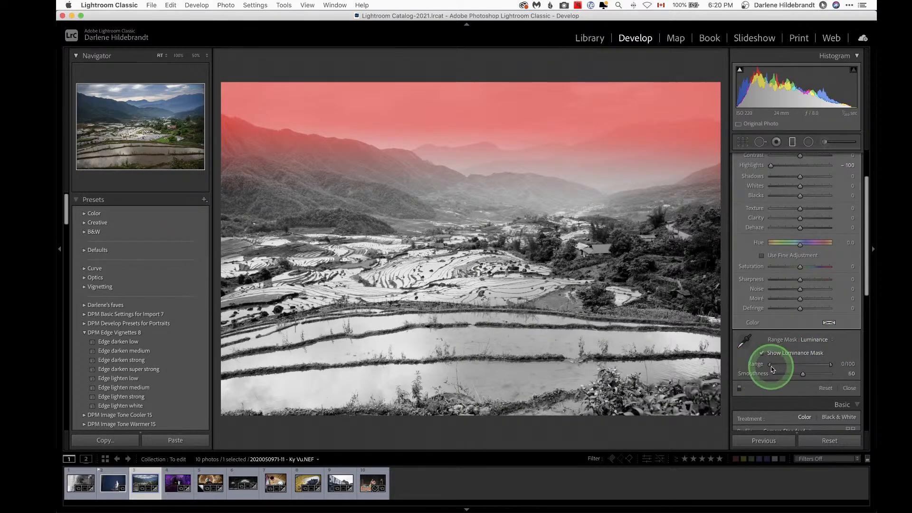
drag(770, 367, 802, 367)
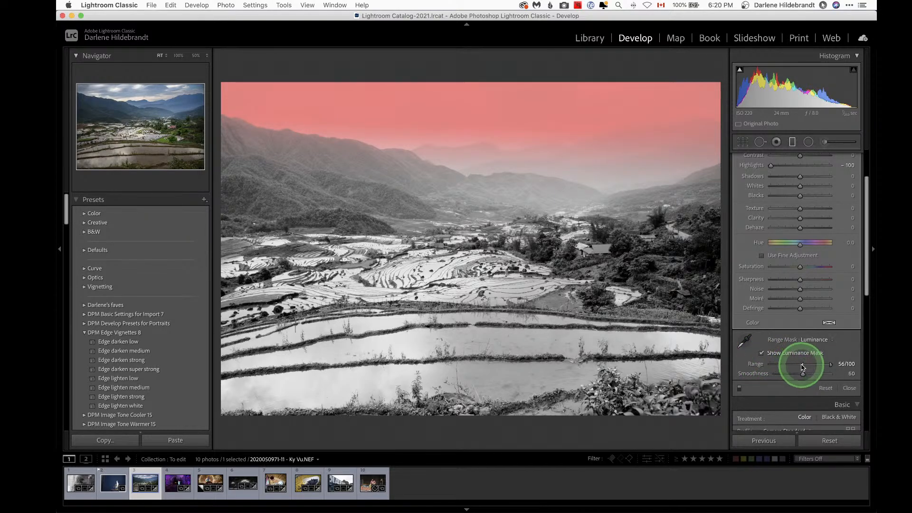
drag(803, 367, 823, 367)
Step: Hide the luminance mask and set the graduated filter's Temp to 25, Tint to 23 and Exposure to 0.60
scroll(820, 366, up, 2)
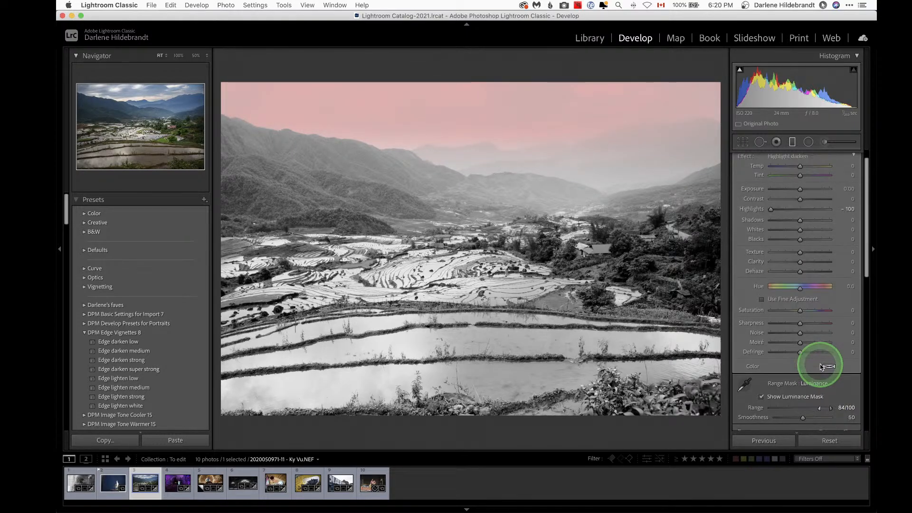
click(762, 398)
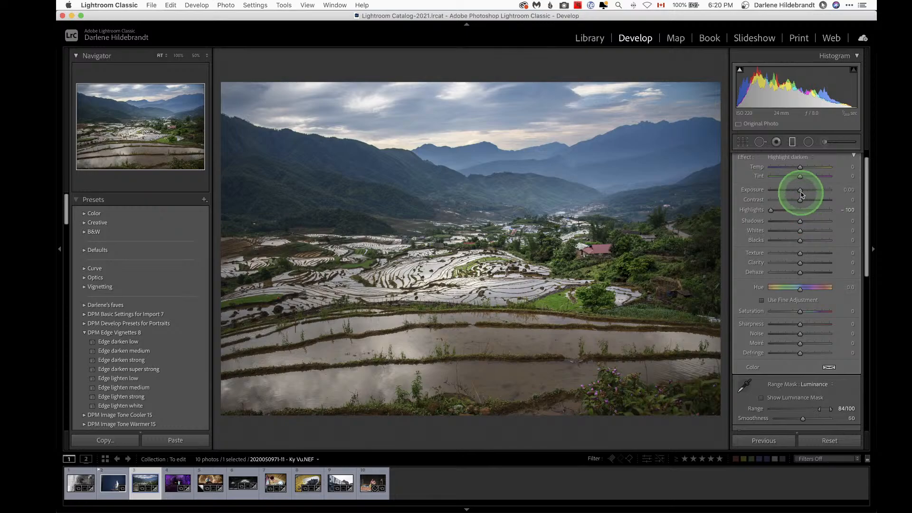
drag(801, 191, 808, 168)
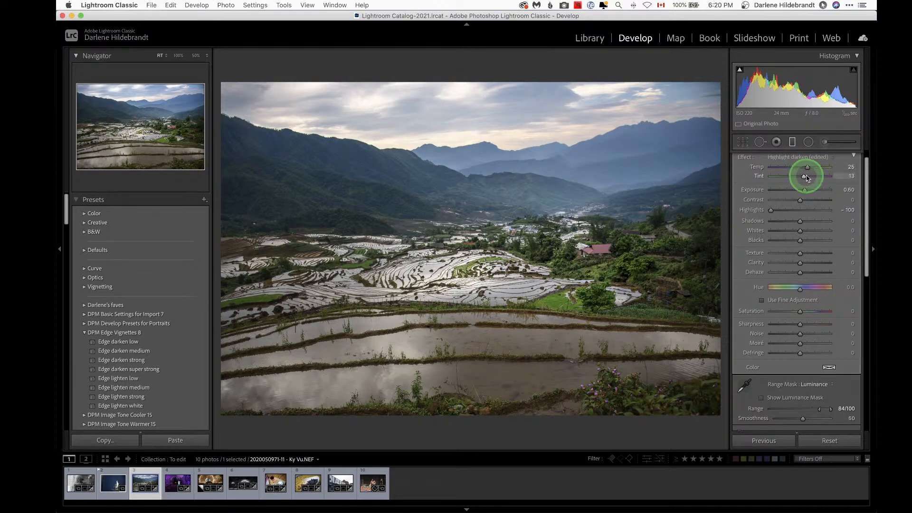
drag(808, 177, 807, 177)
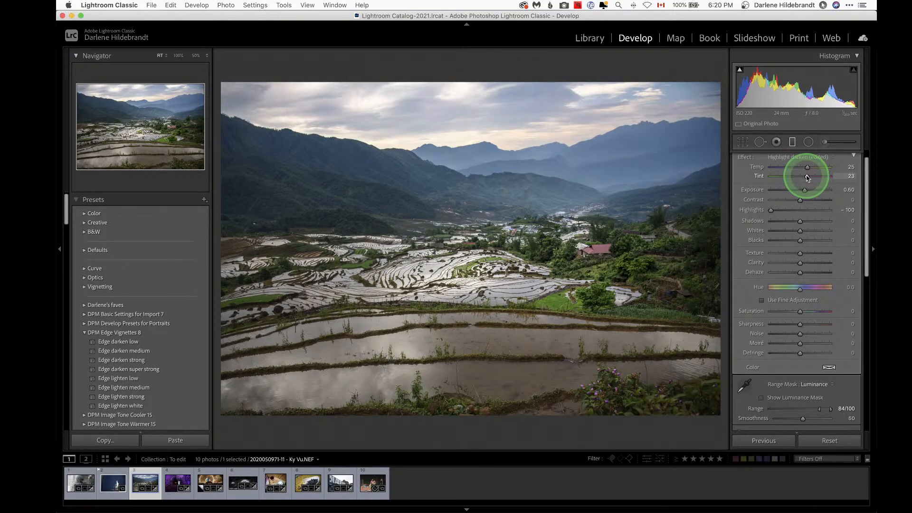
Step: Check the mask overlay, set the luminance range to 89/100, and close the Graduated Filter tool
key(o)
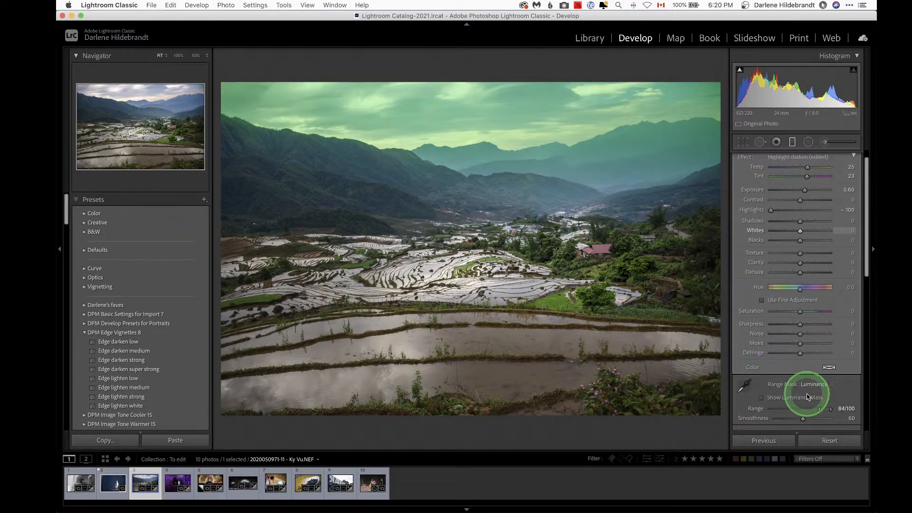
key(o)
drag(821, 409, 822, 408)
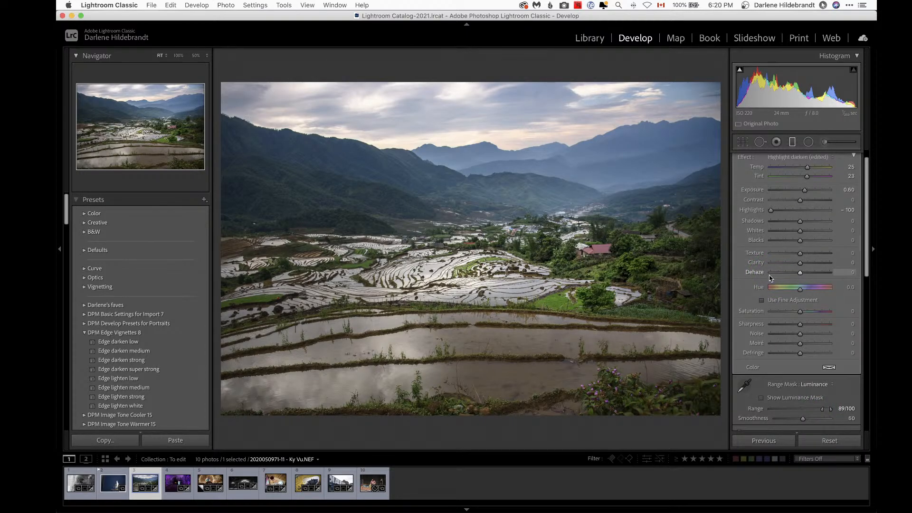
key(m)
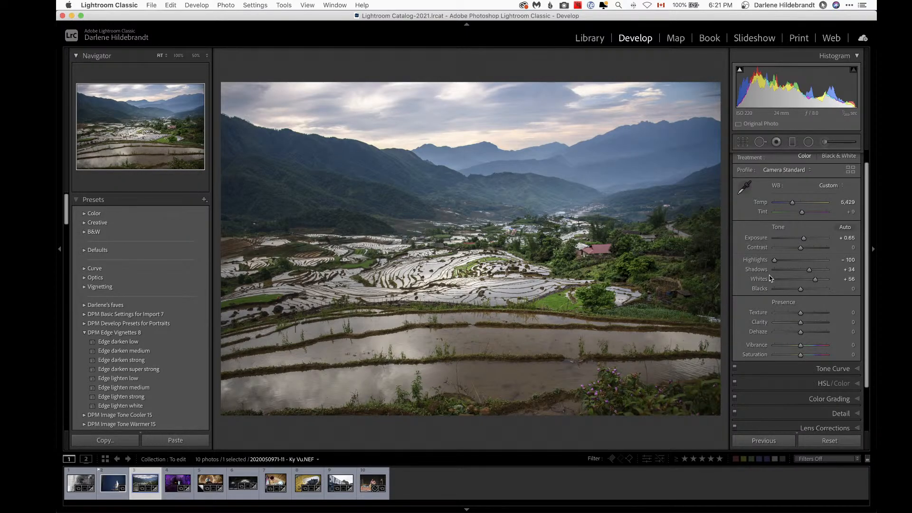
Step: Send the photo to Luminar AI as a copy with Lightroom adjustments, TIFF, Adobe RGB (1998), 16 bits/component
right_click(374, 95)
mouse_move(405, 171)
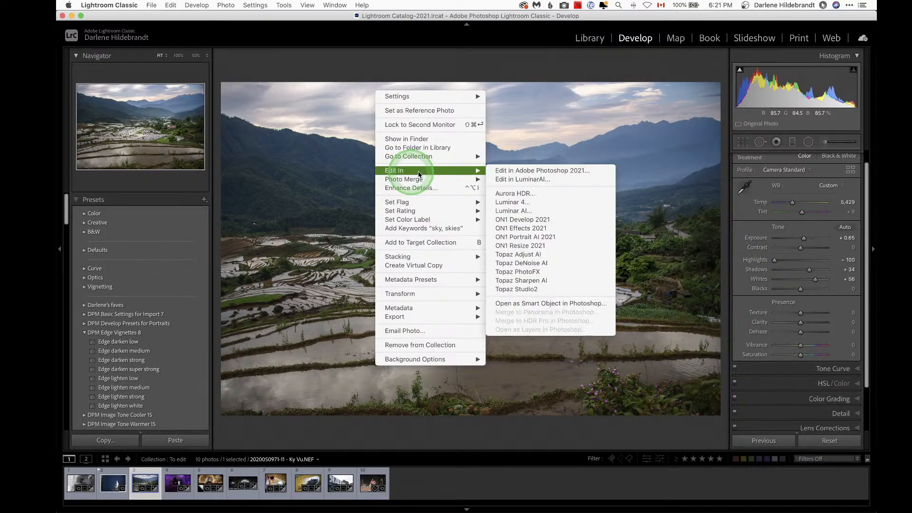
click(504, 211)
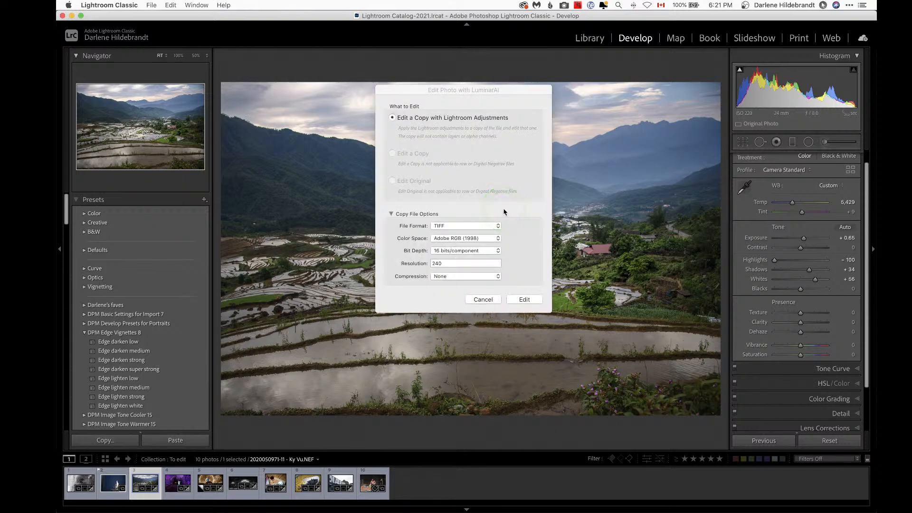
click(455, 226)
click(454, 240)
click(527, 299)
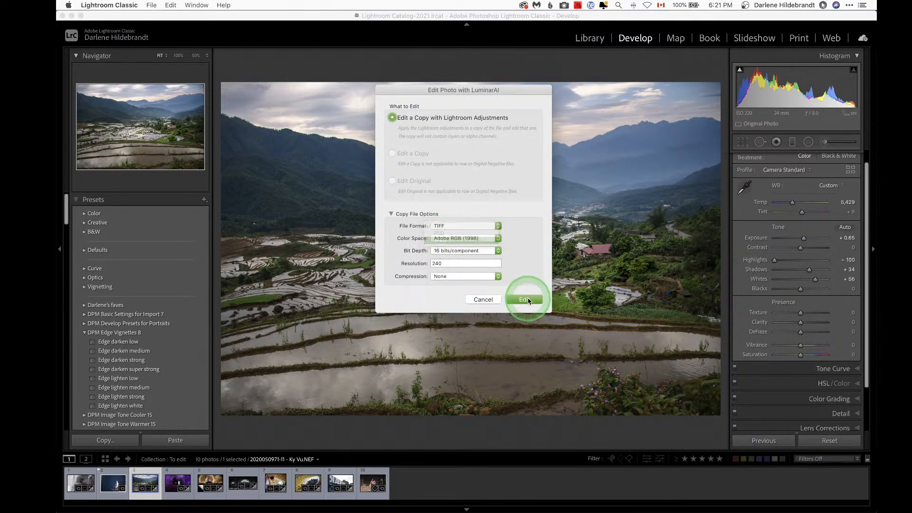
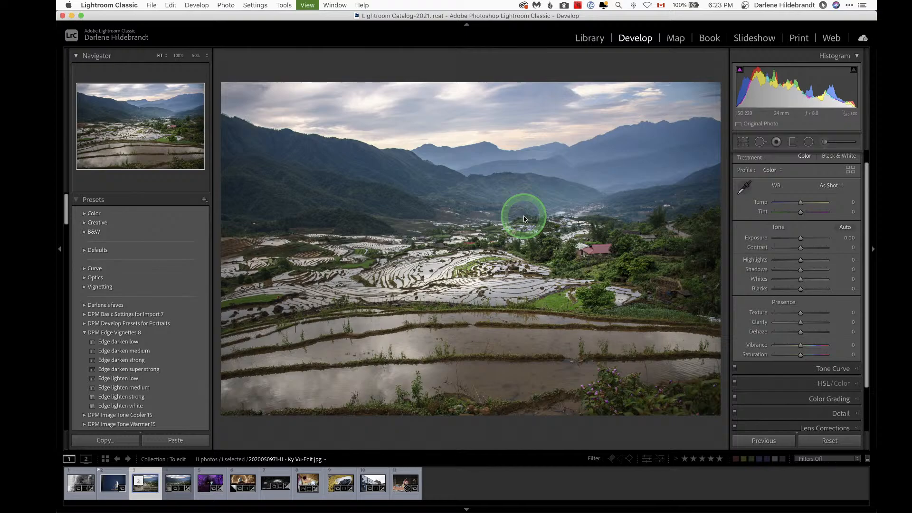
Step: Select the bread-and-butter cutting board photo in the grid and open it in the Develop module
key(g)
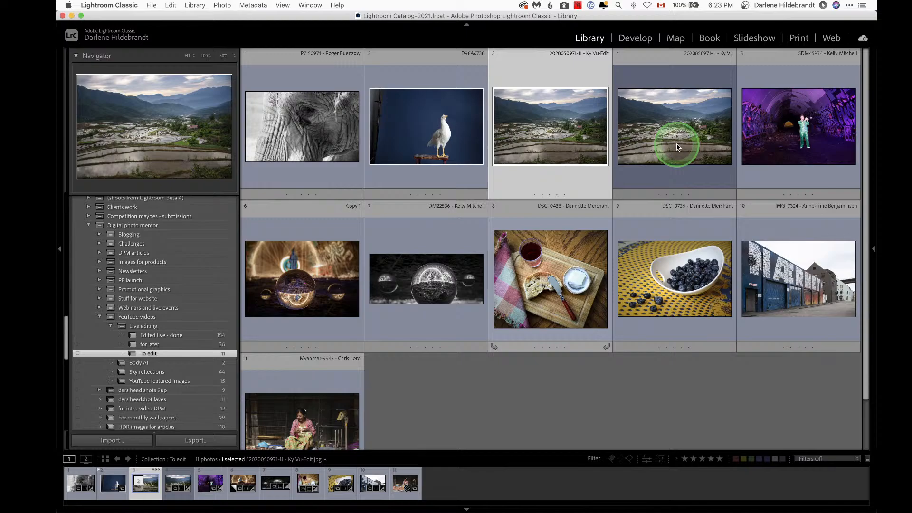
key(Down)
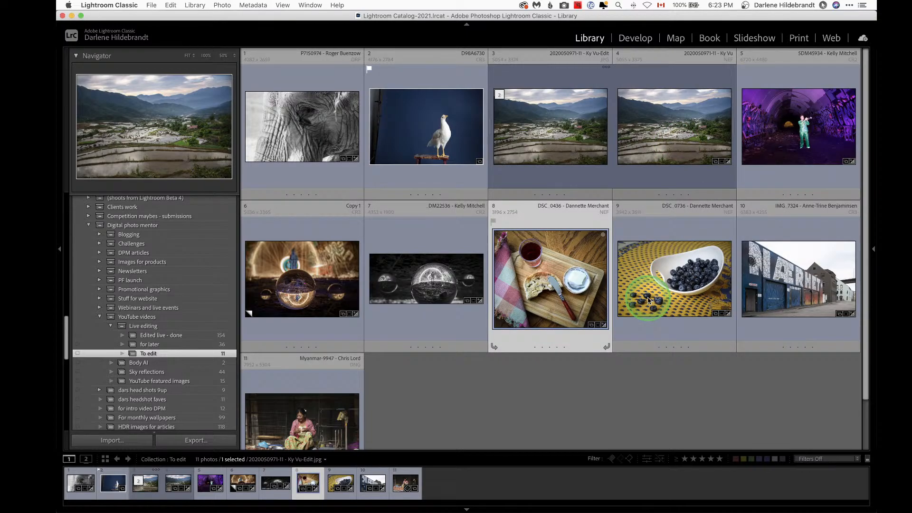
key(e)
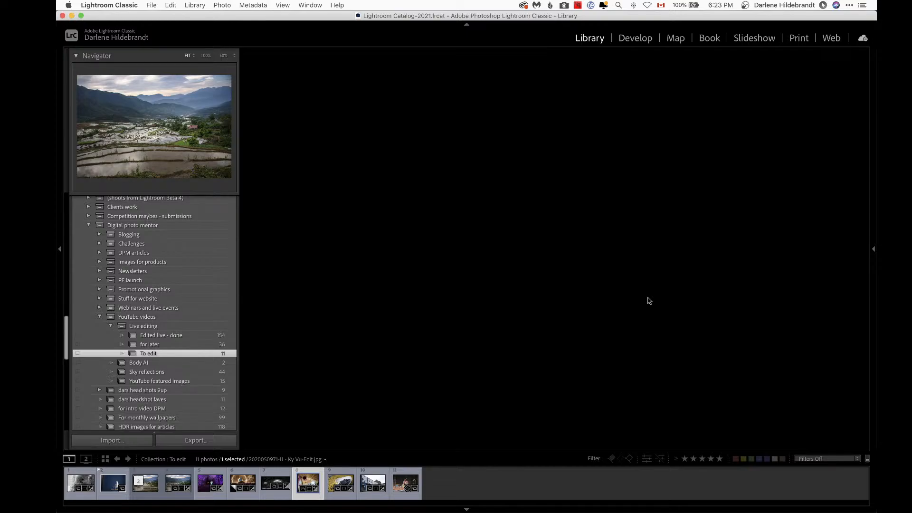
key(d)
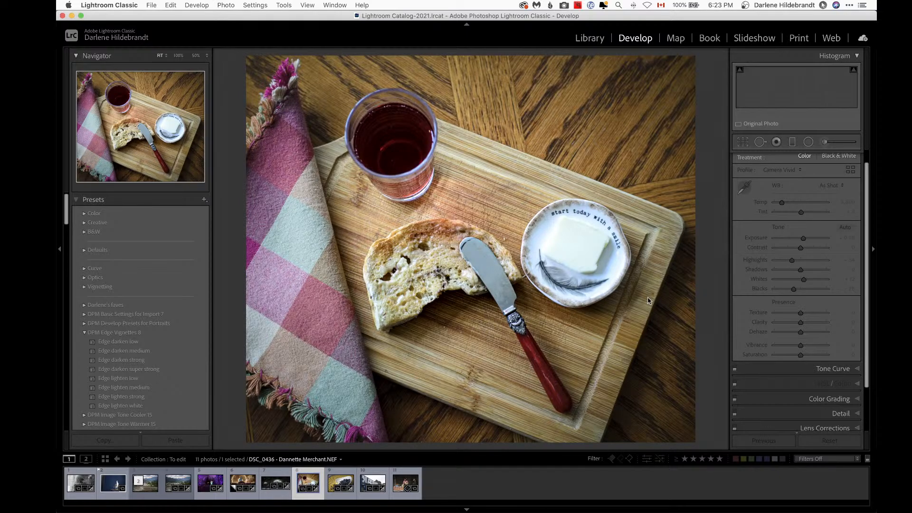
click(781, 244)
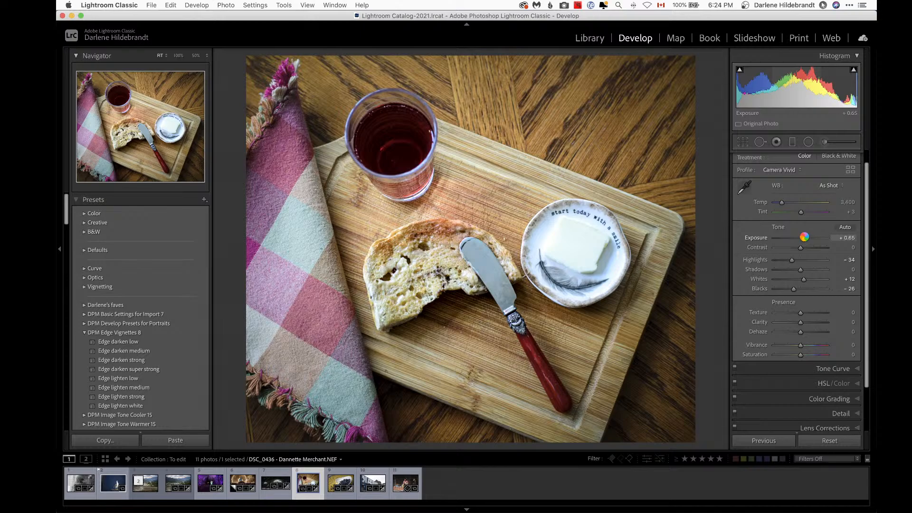
click(775, 259)
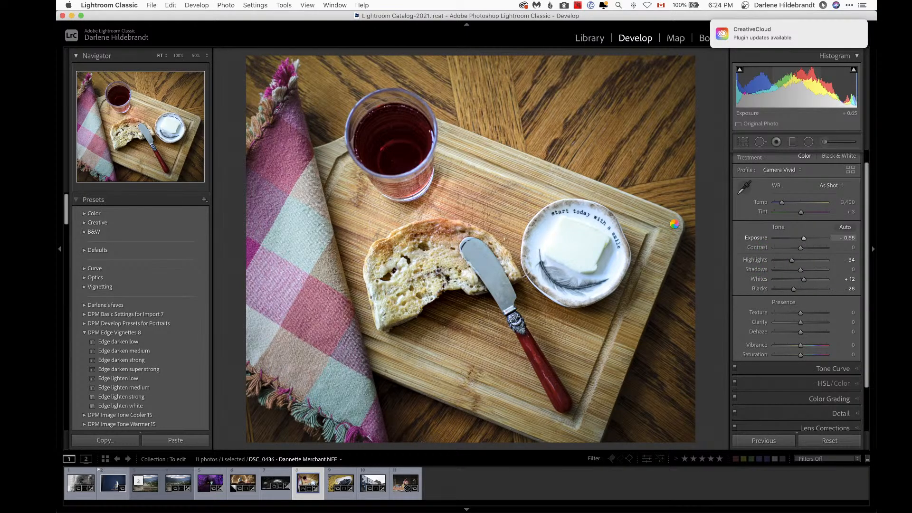
click(707, 221)
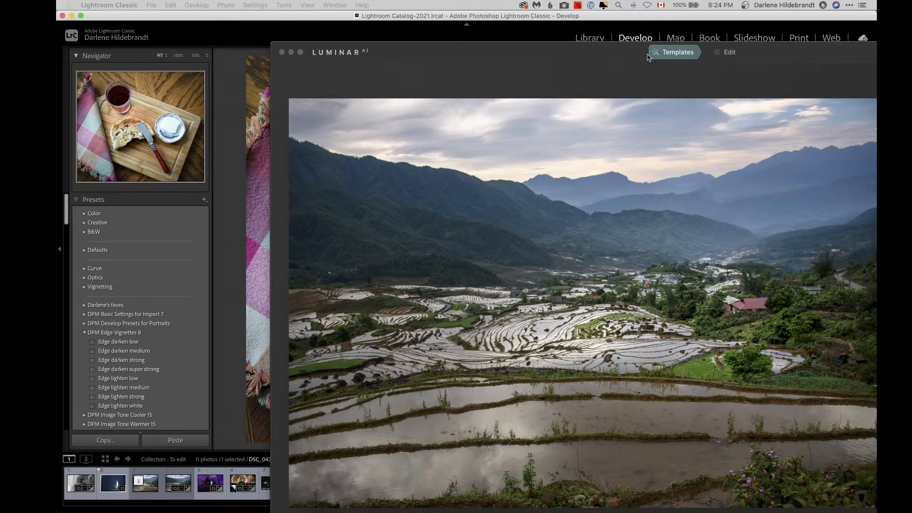
Step: In Luminar AI, open the Easy Landscapes templates, preview Sunset, and apply the Forest Stream template to the rice terrace photo
click(656, 19)
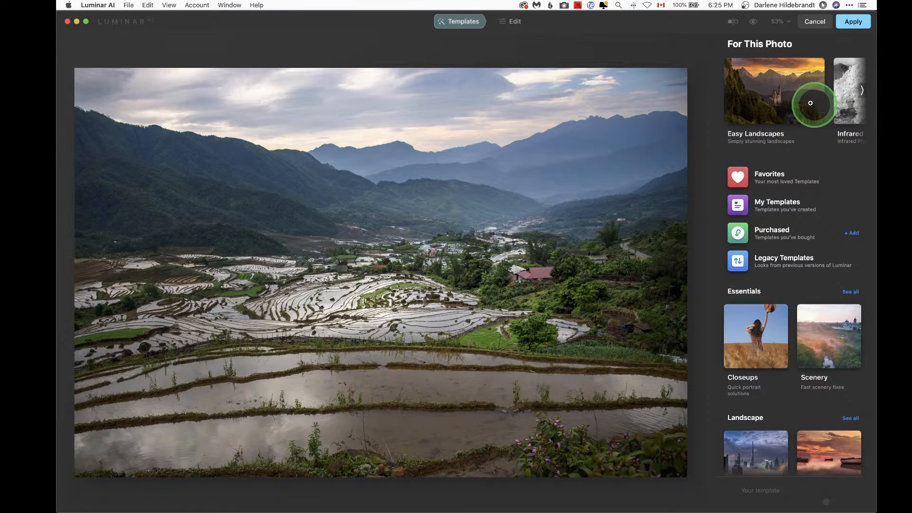
click(811, 103)
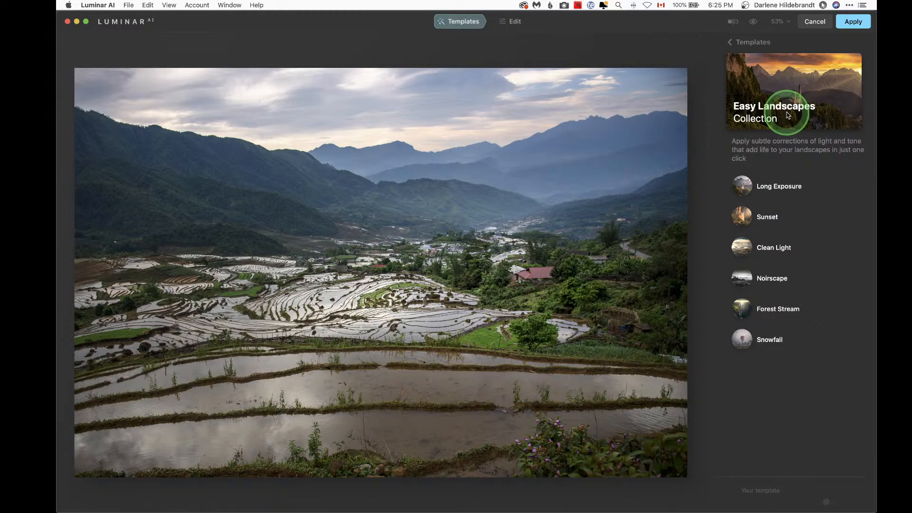
click(768, 217)
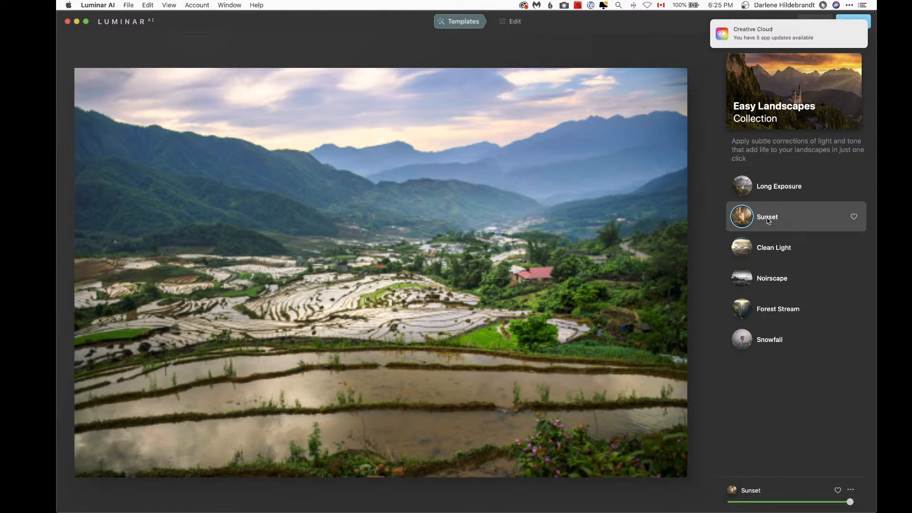
click(767, 220)
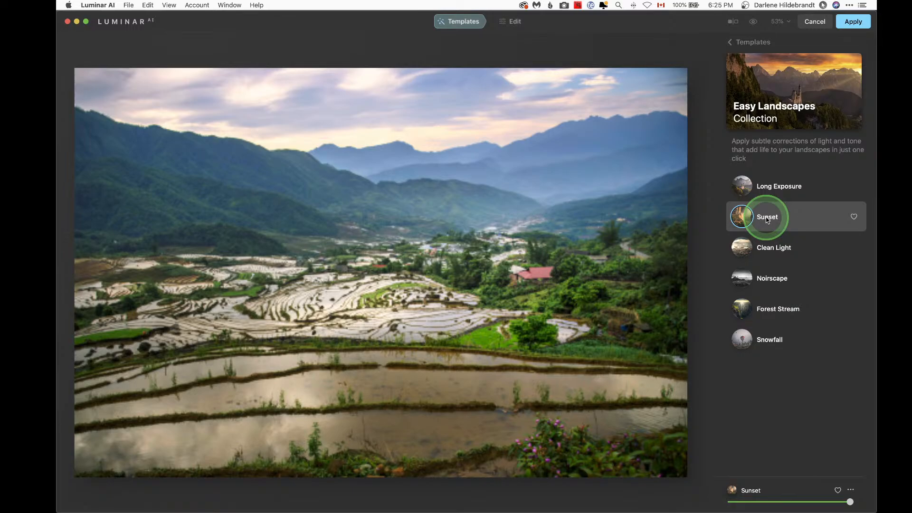
click(767, 312)
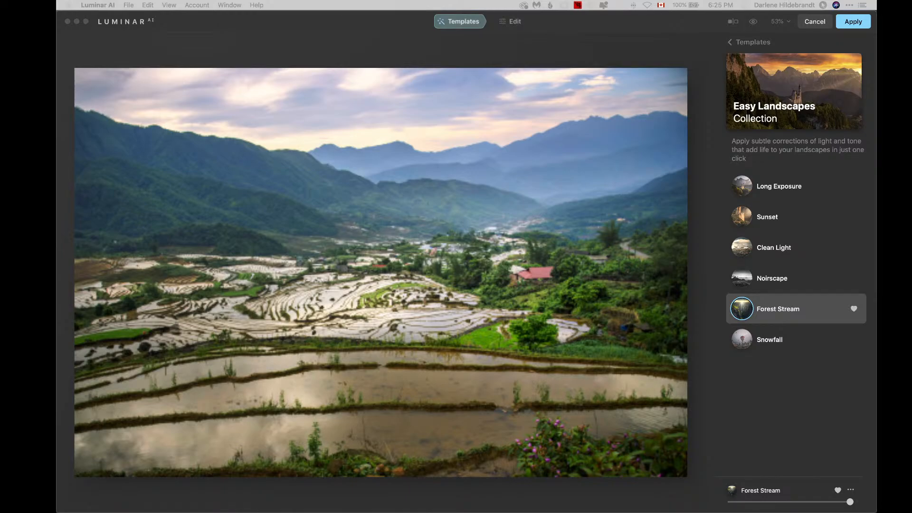
Step: Return to the cutting board photo and reset its crop and straighten settings
click(693, 49)
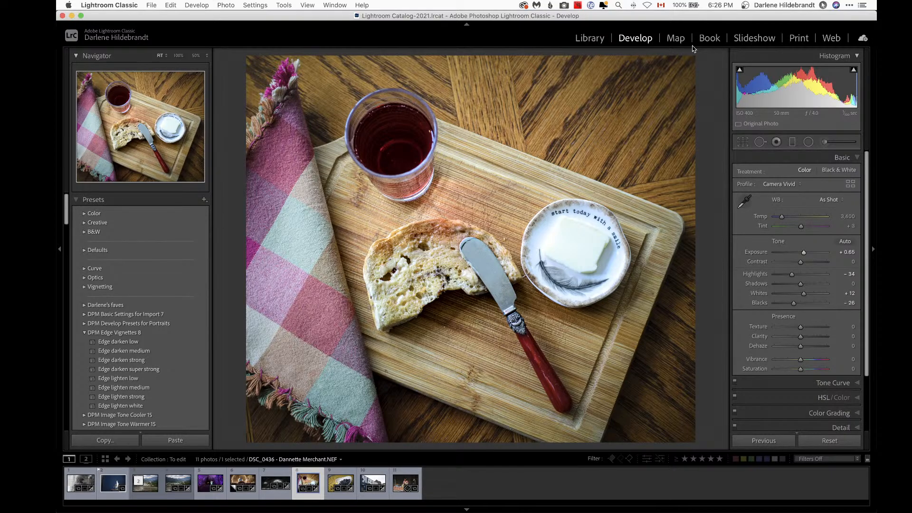
key(r)
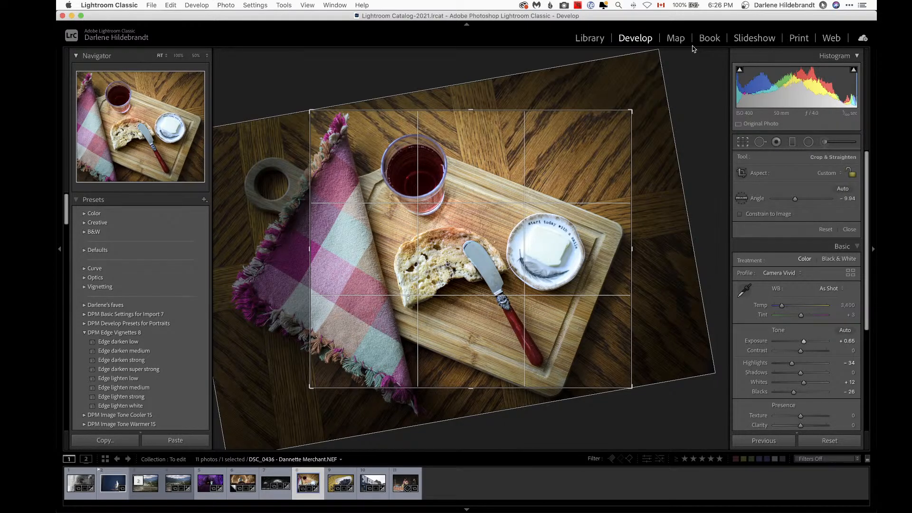
click(826, 230)
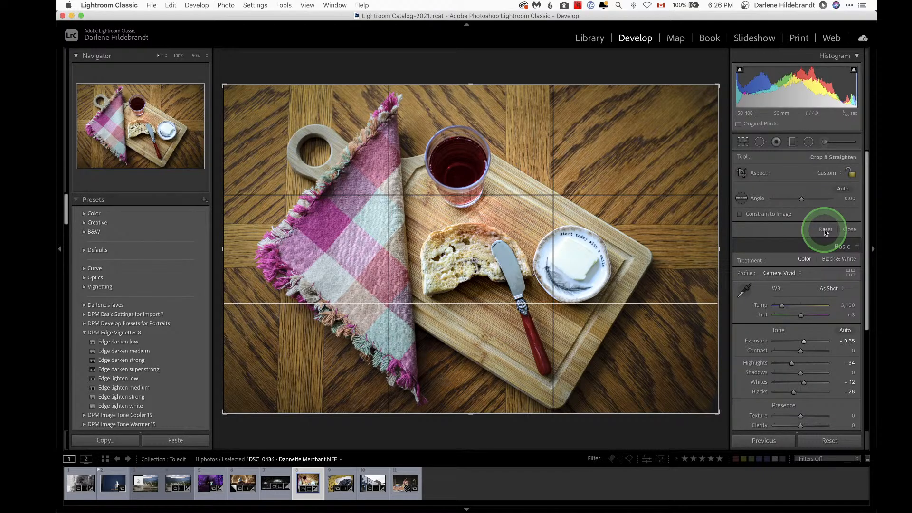
click(676, 230)
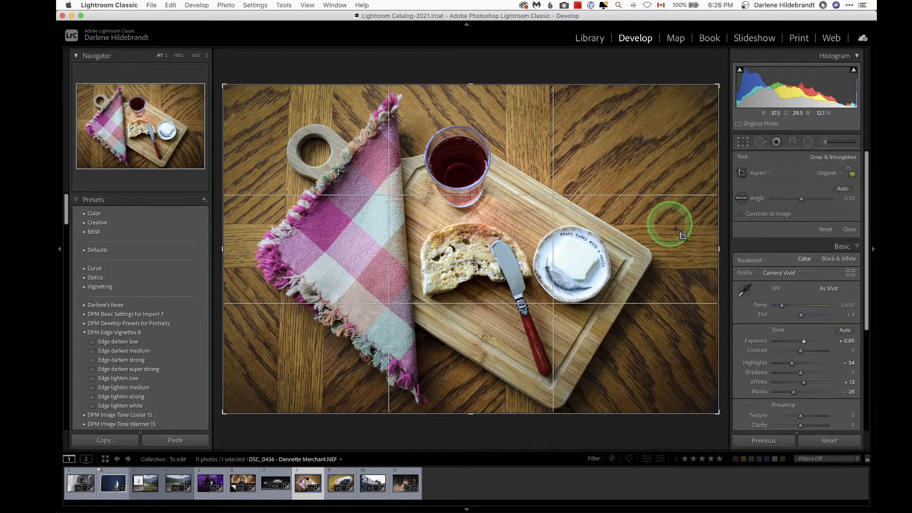
click(465, 298)
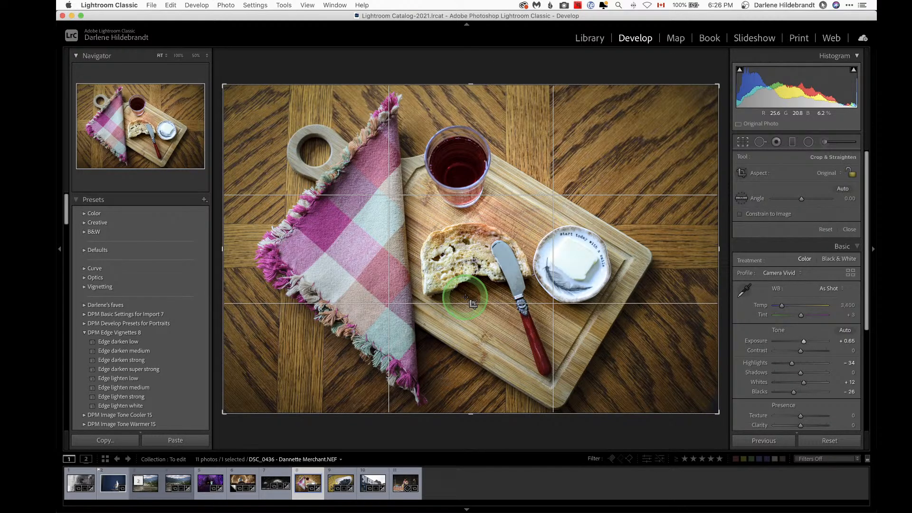
Step: Rotate the cutting board photo's crop to about -8.47° and pull in the left, right and top edges, then commit the crop
click(698, 61)
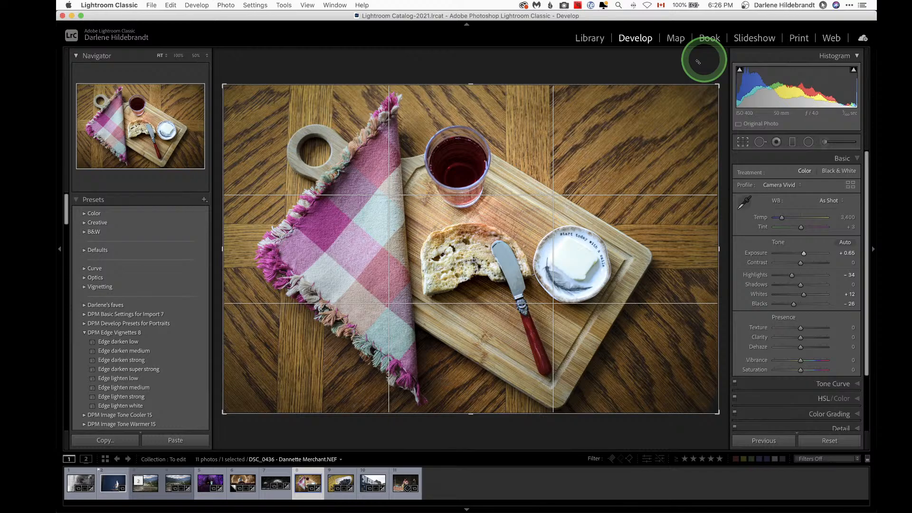
drag(698, 61, 699, 72)
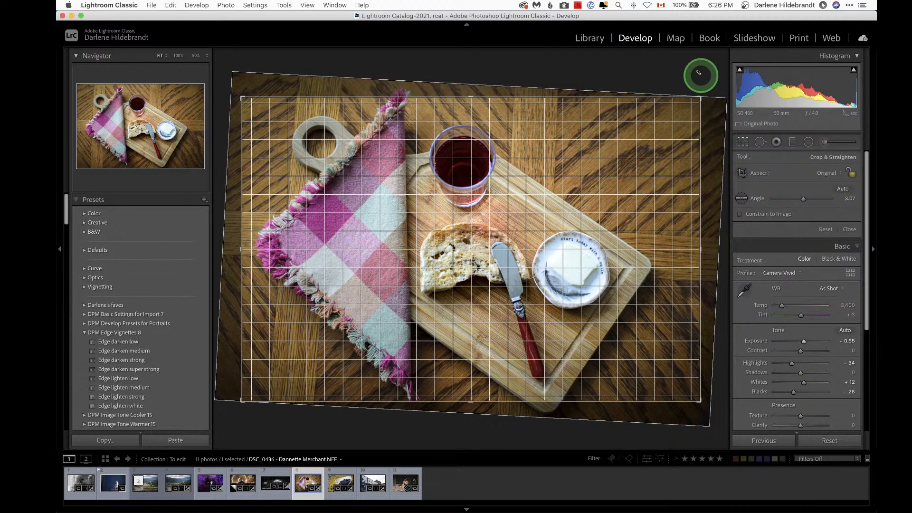
drag(698, 72, 651, 48)
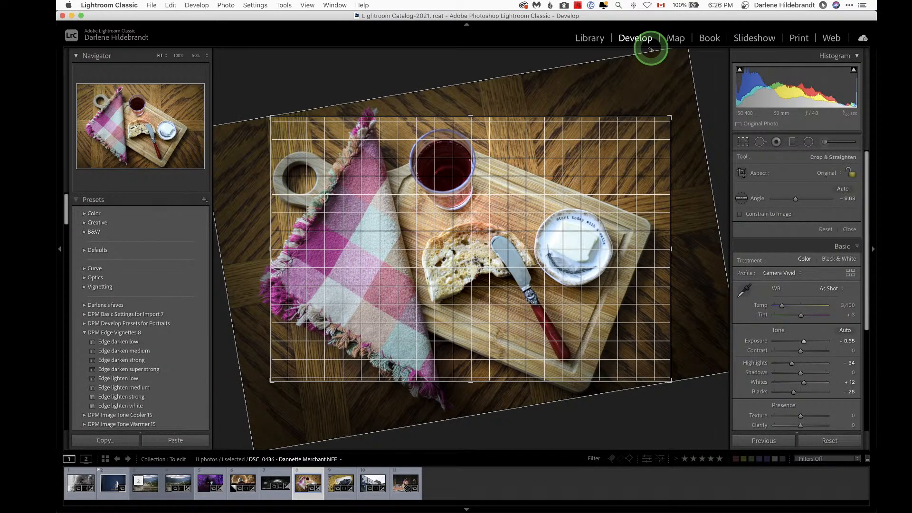
drag(651, 48, 647, 43)
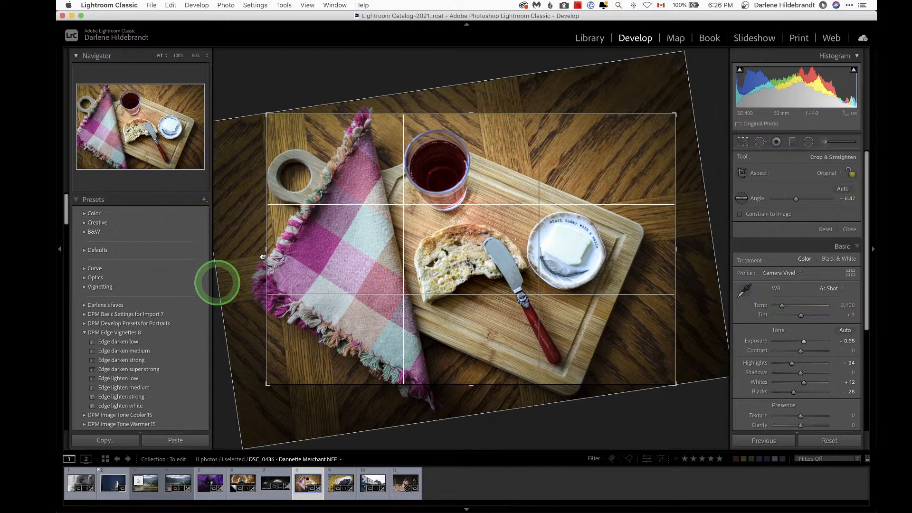
drag(262, 257, 299, 242)
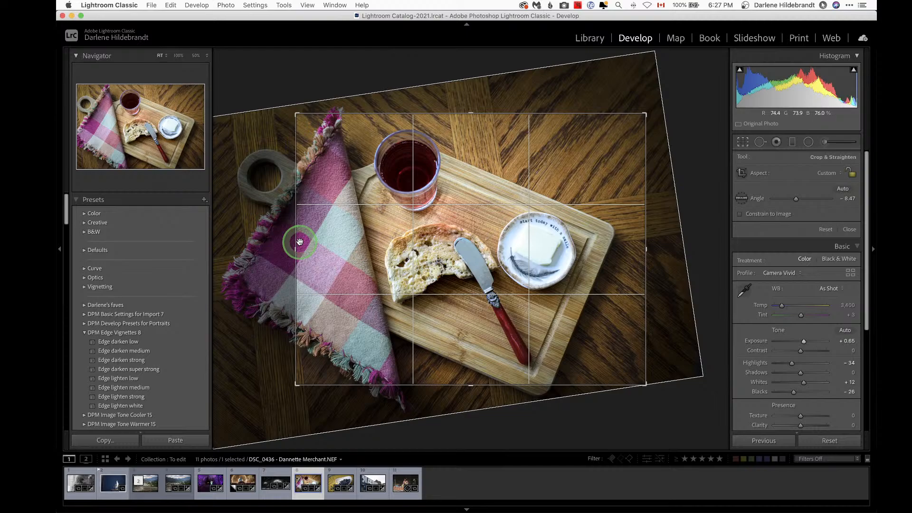
drag(300, 242, 298, 241)
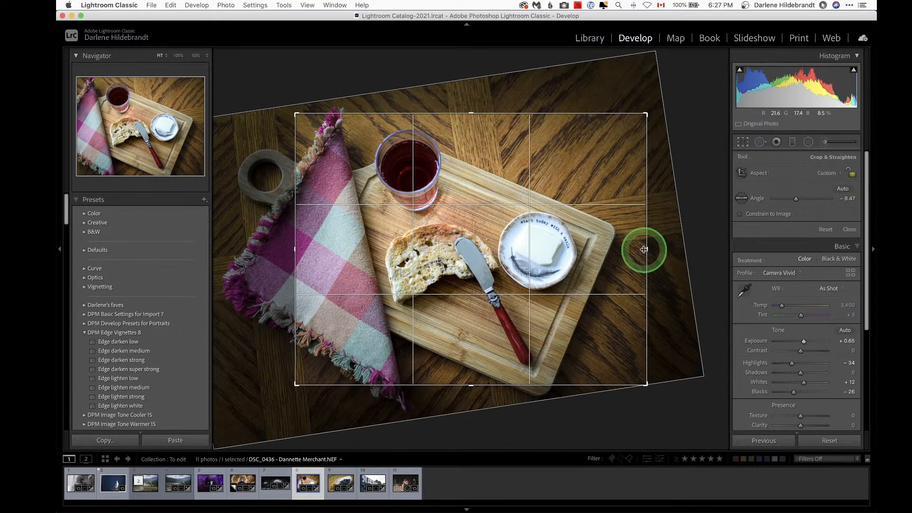
drag(644, 249, 628, 250)
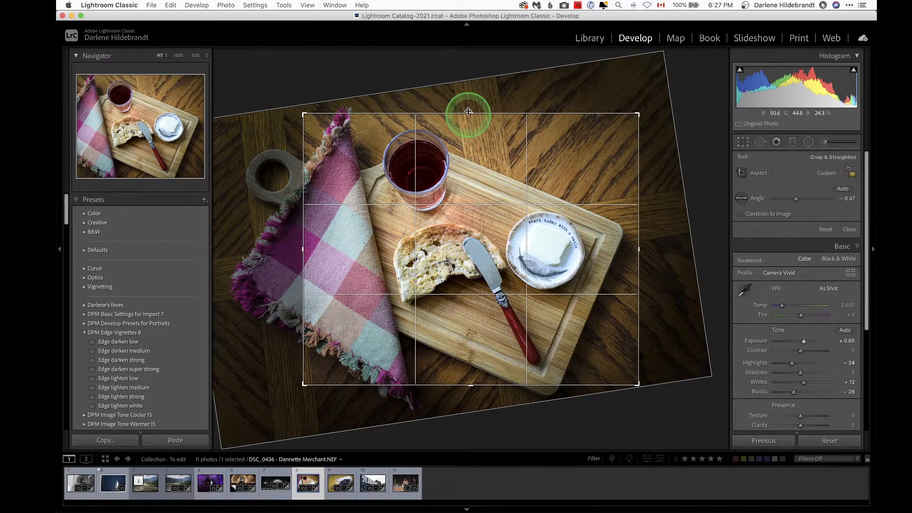
drag(468, 114, 469, 111)
key(Return)
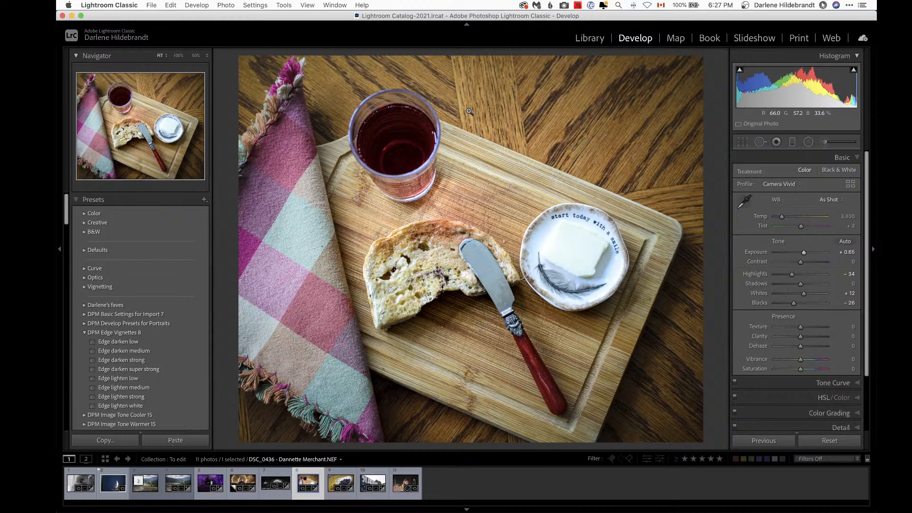
Step: Zoom in to inspect the bread and plate detail, then zoom back out to fit
click(458, 269)
click(457, 269)
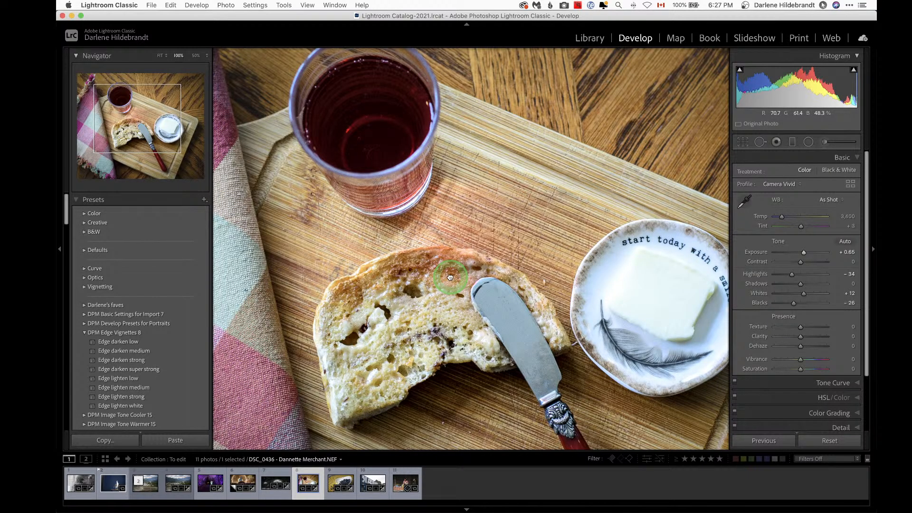
click(444, 211)
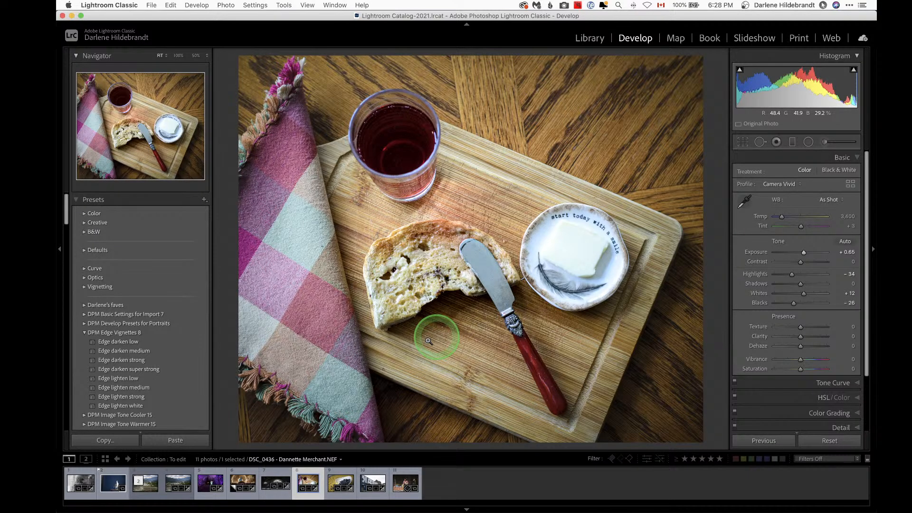
Step: Move to the blueberry bowl photo, reset its crop, rotate it to about -2.12°, and commit the crop
key(Right)
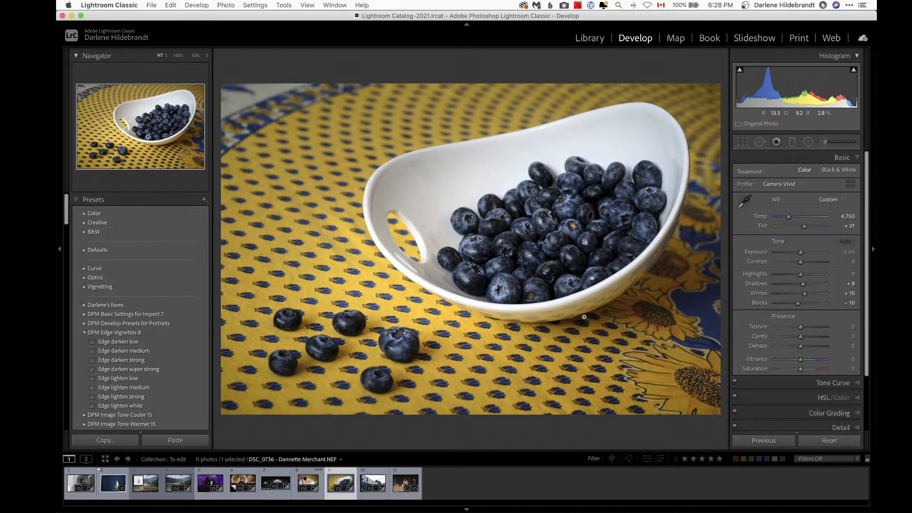
key(r)
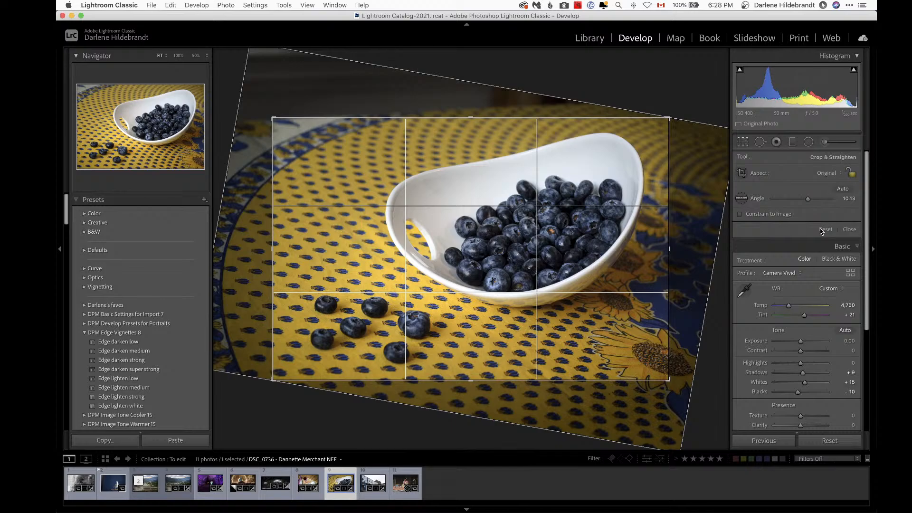
click(825, 230)
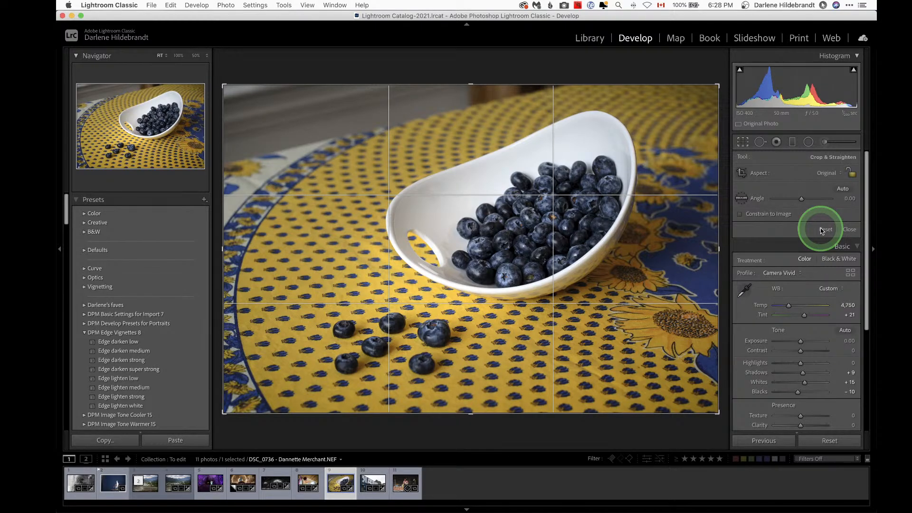
drag(689, 73, 683, 65)
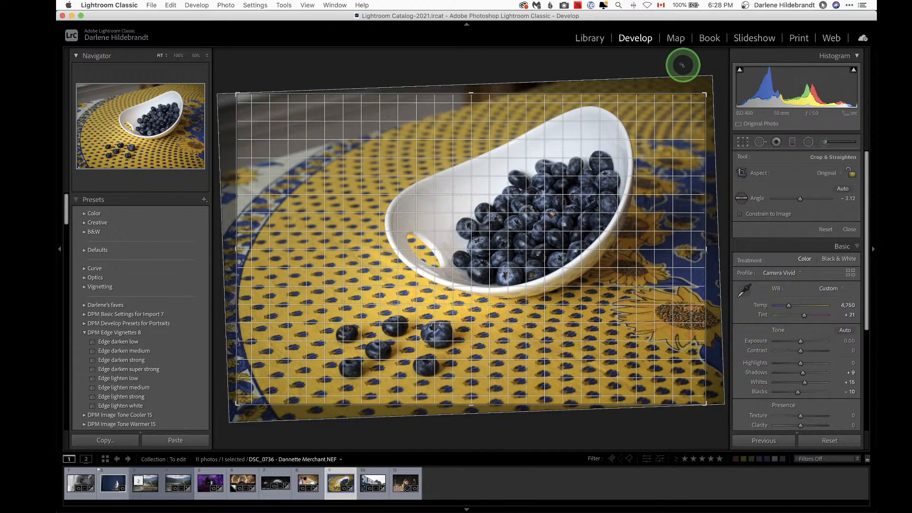
key(Return)
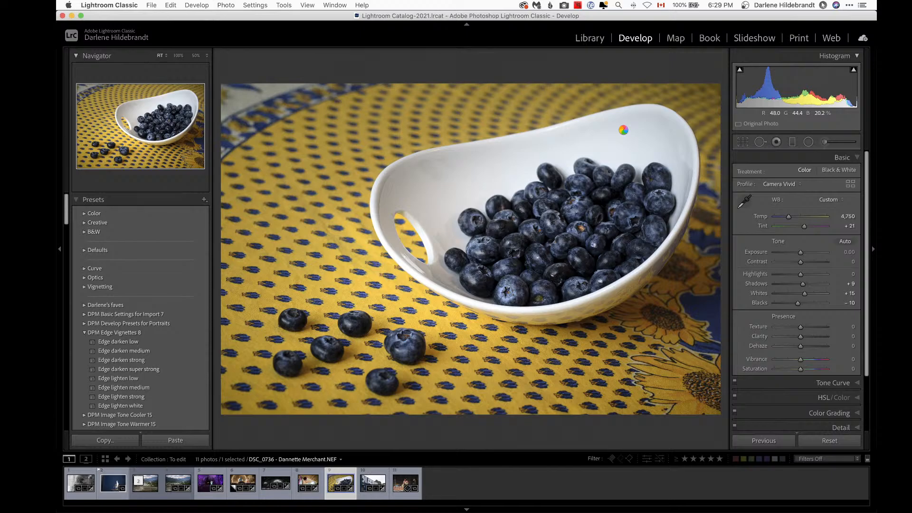
Step: Toggle the before and after views of the blueberry photo to compare the edits
key(backslash)
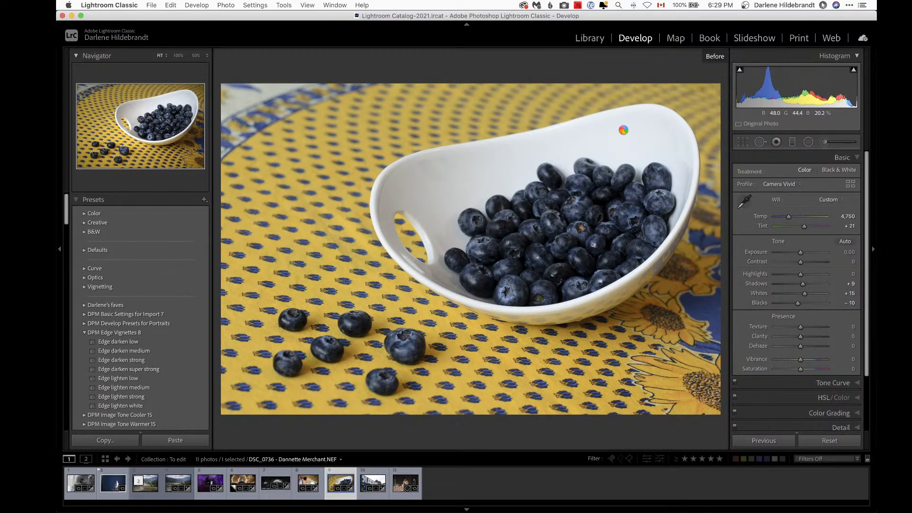
key(backslash)
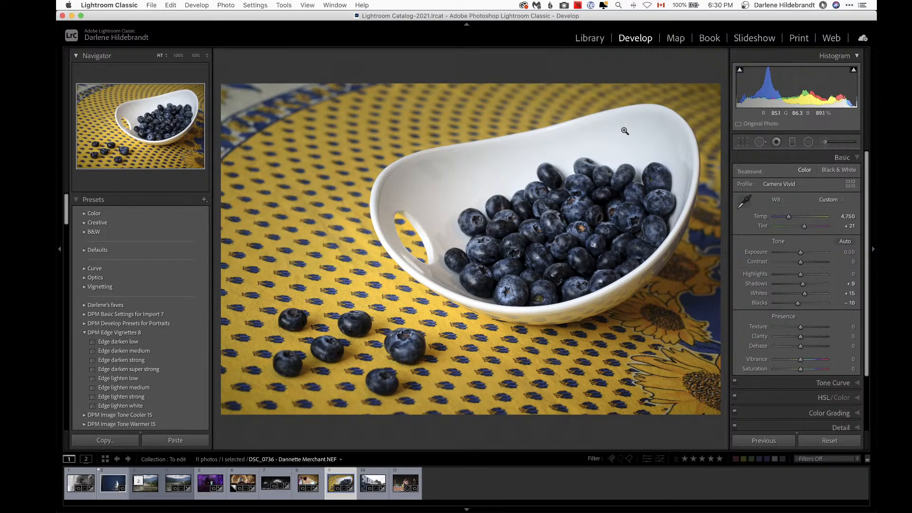
click(291, 345)
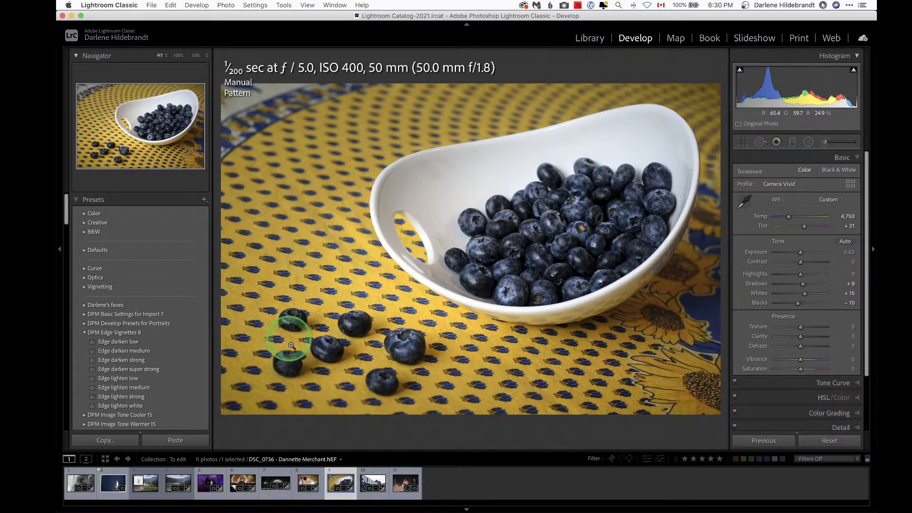
Step: Zoom in to inspect the loose blueberries on the tablecloth, then zoom back out to fit
click(292, 346)
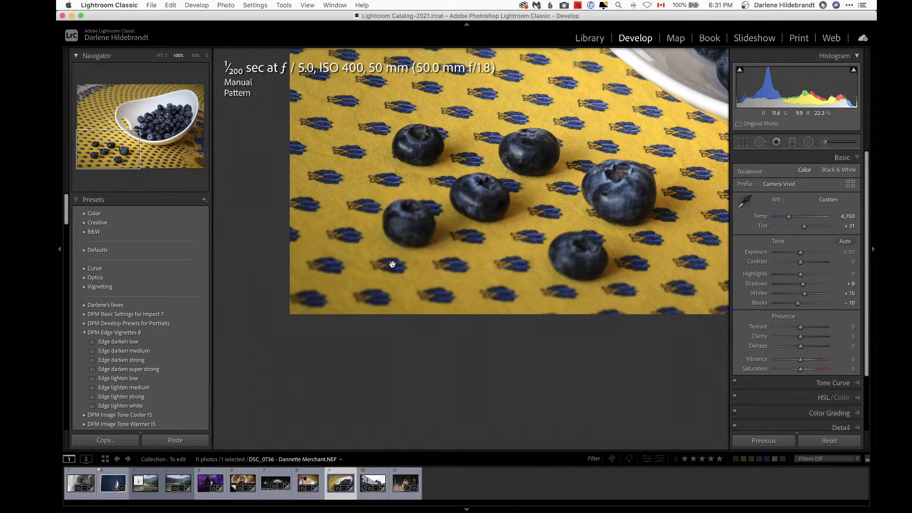
click(506, 299)
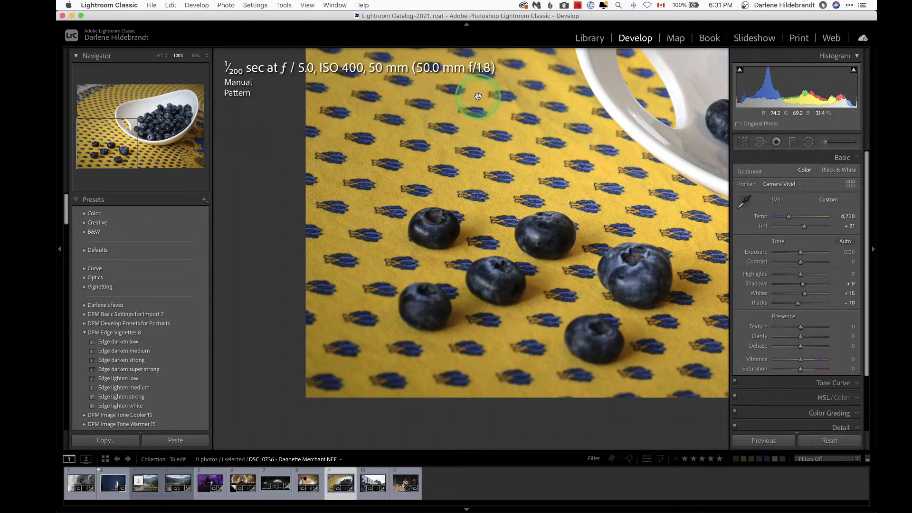
click(496, 176)
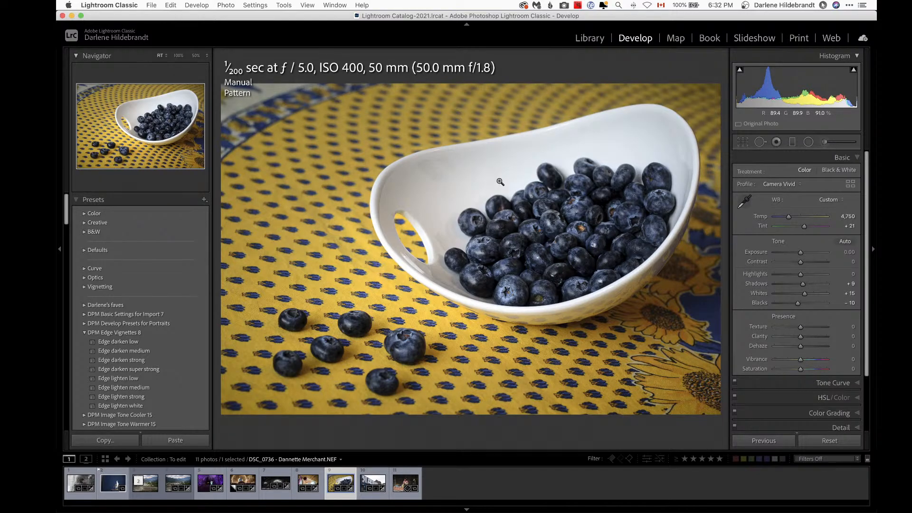
Step: Apply the Toscana template from Favorites to the rice terrace photo in Luminar AI
click(743, 219)
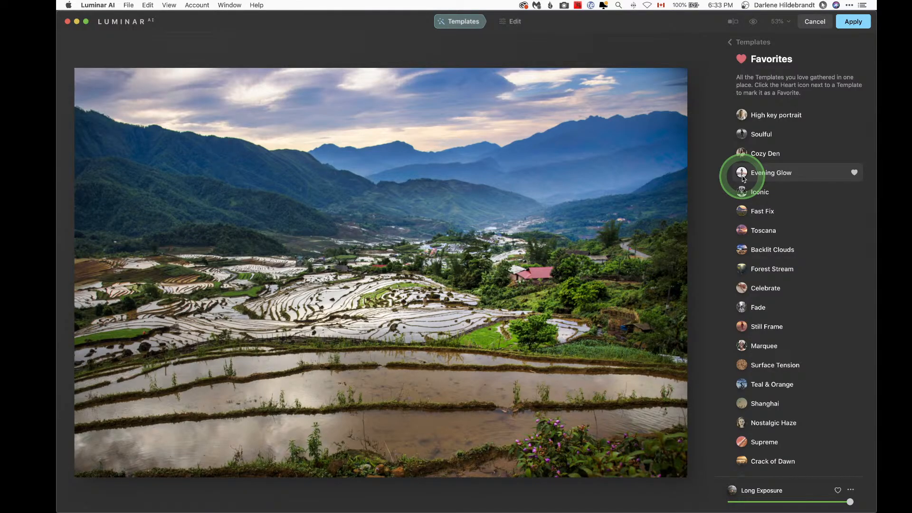
click(770, 231)
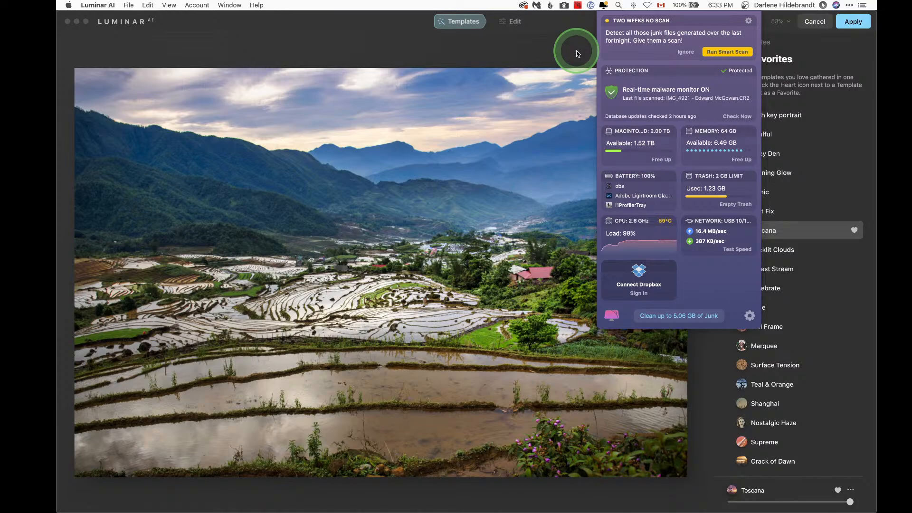
click(578, 53)
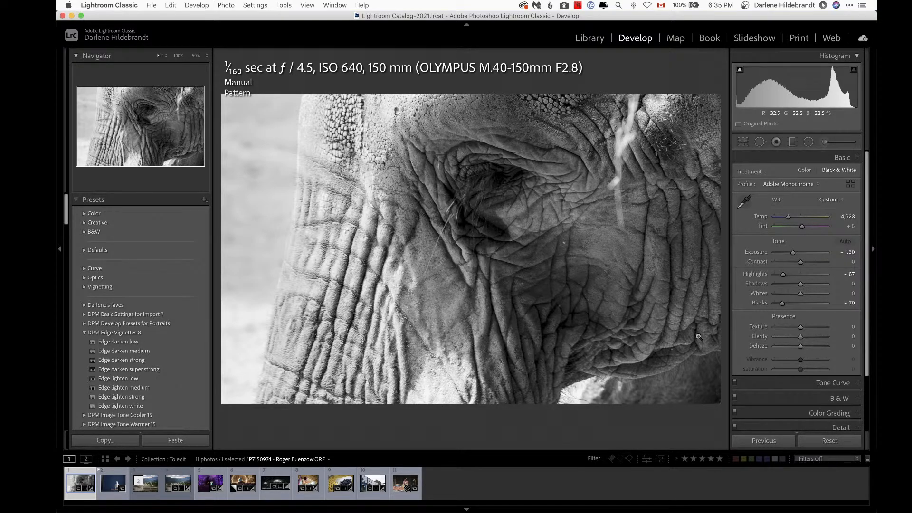
Step: Compare the elephant virtual copy with its original, then set Exposure to -1.35 and Highlights to -100
key(backslash)
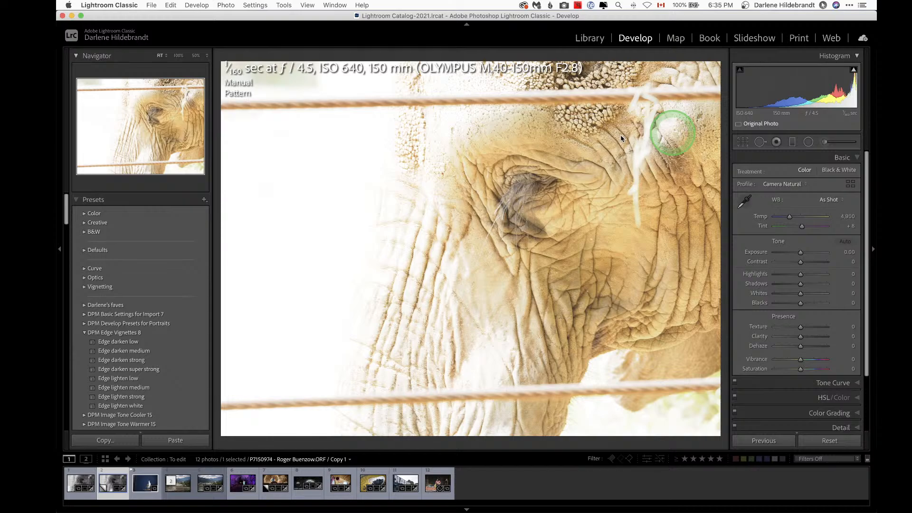
click(874, 251)
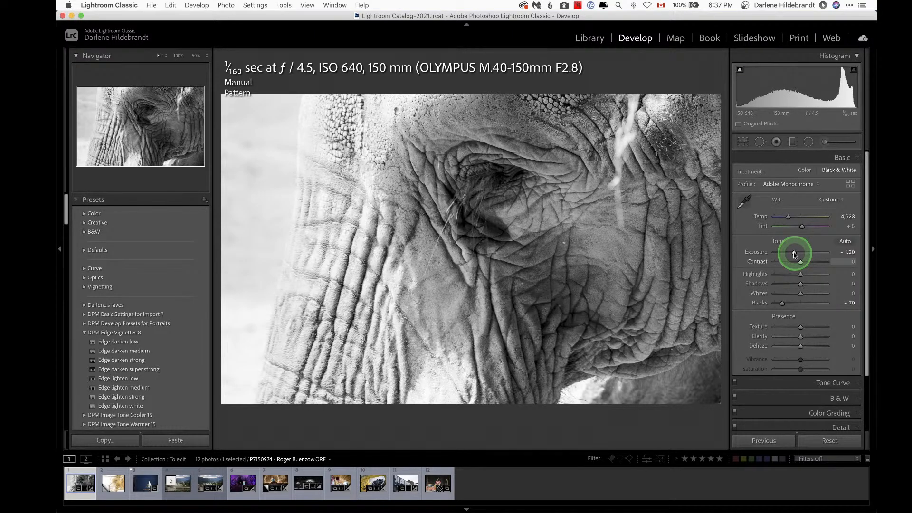
drag(795, 255, 794, 252)
drag(800, 274, 776, 275)
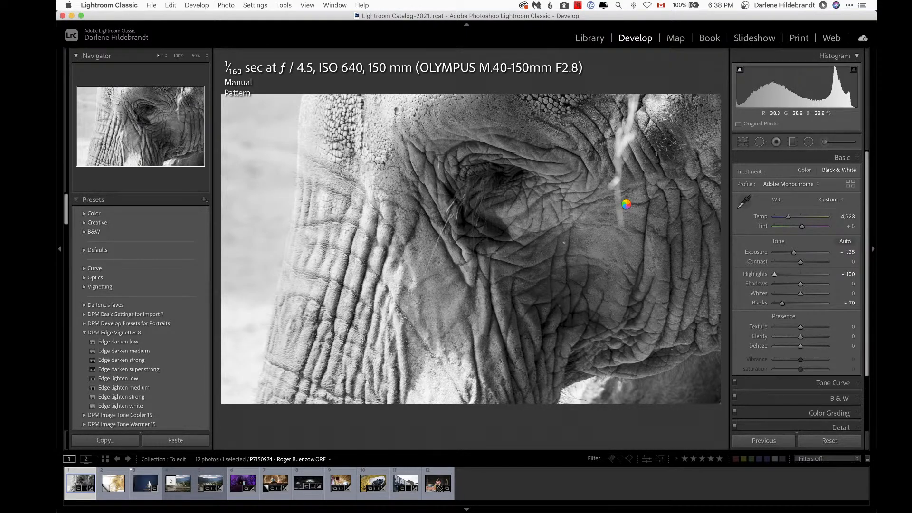
Step: Add a dodge face radial filter over the elephant's eye with Texture 36, Clarity 27, Shadows 51 and Exposure 0.36
click(513, 205)
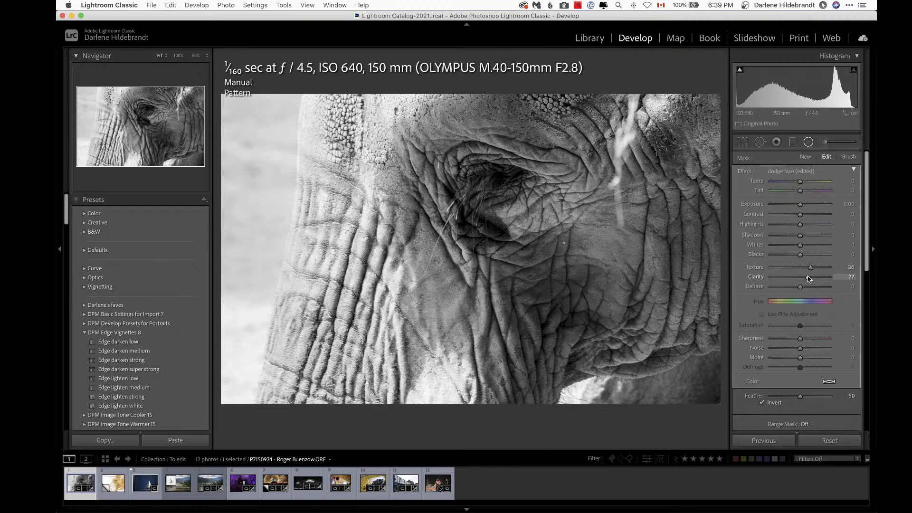
drag(800, 236, 817, 238)
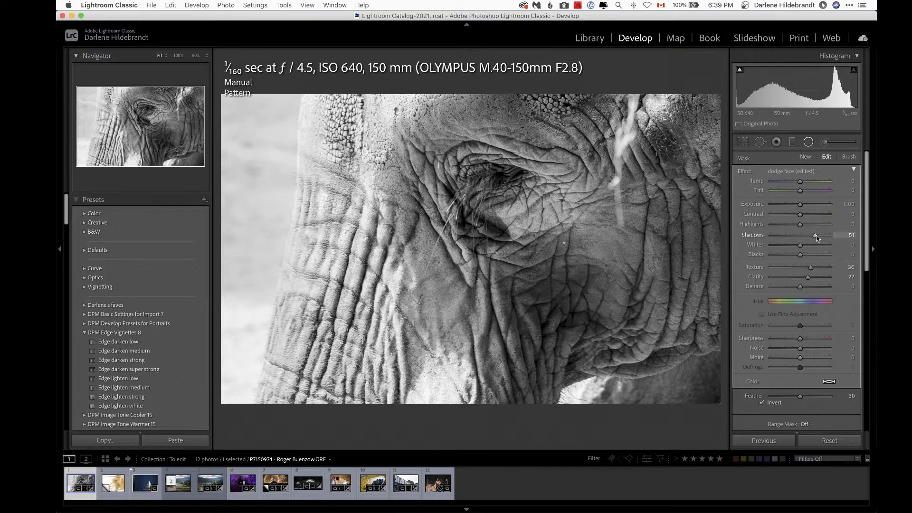
click(803, 206)
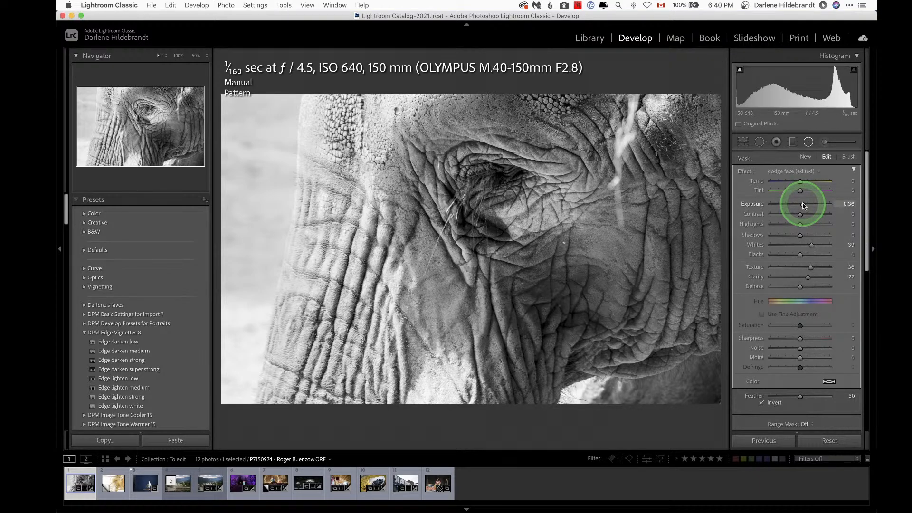